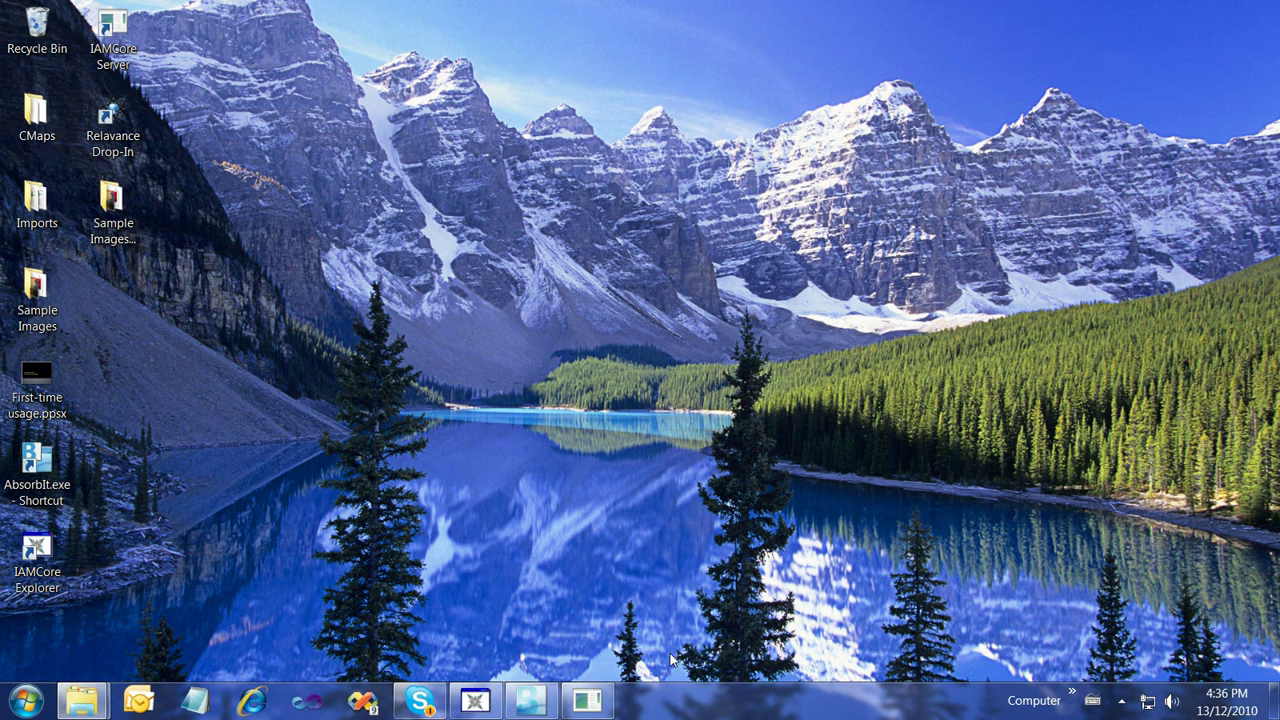
Shut down the IAMCore Server console, relaunch it from its desktop icon, and minimize it
left_click(587, 700)
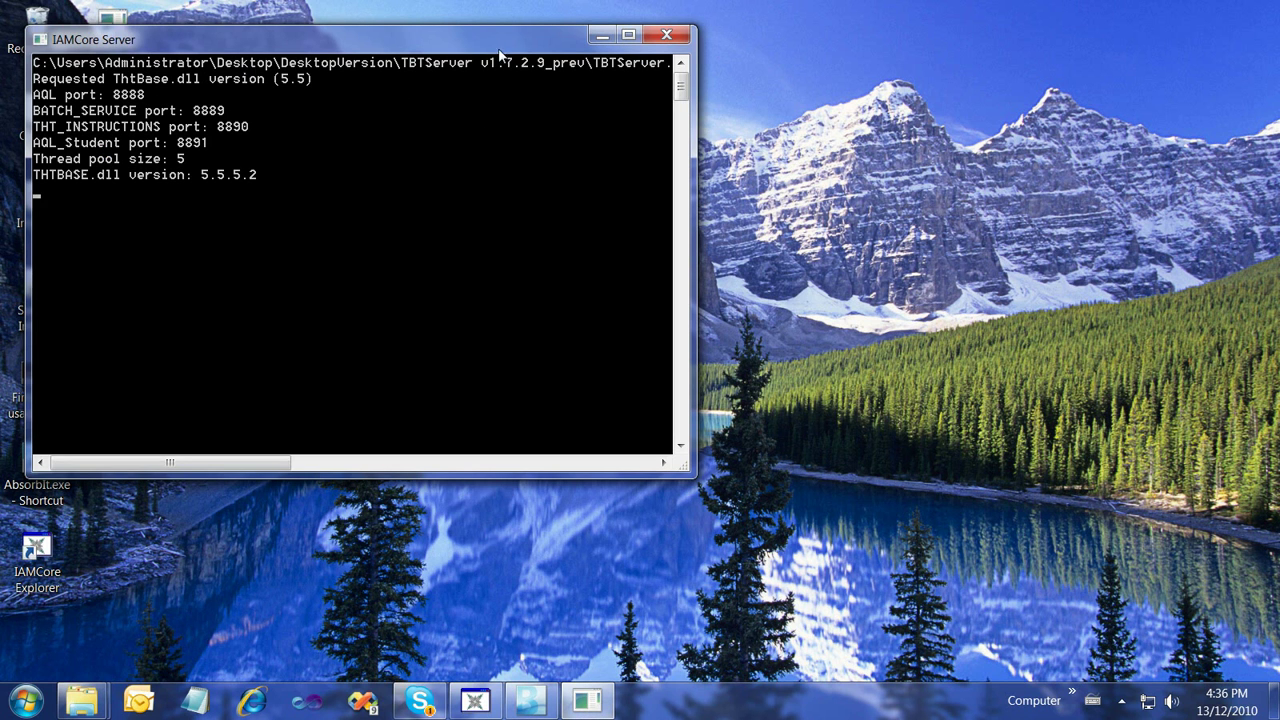
left_click(665, 37)
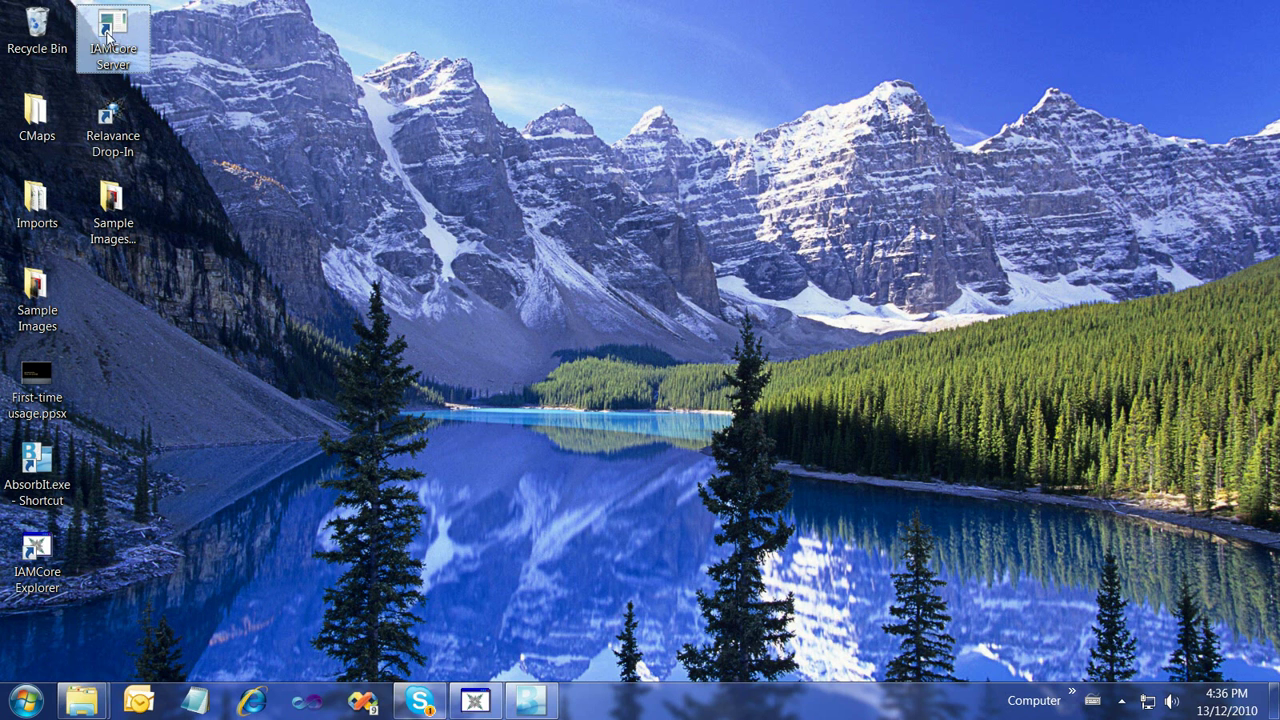
double_click(109, 35)
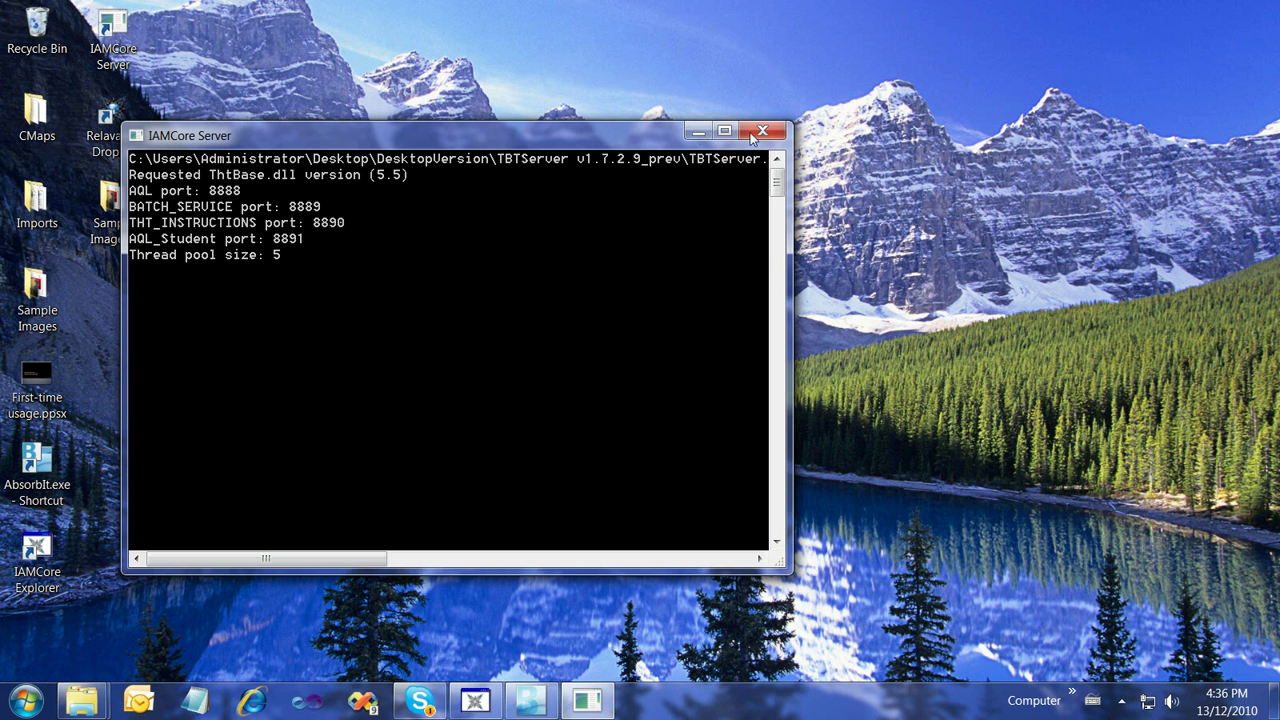
left_click(699, 131)
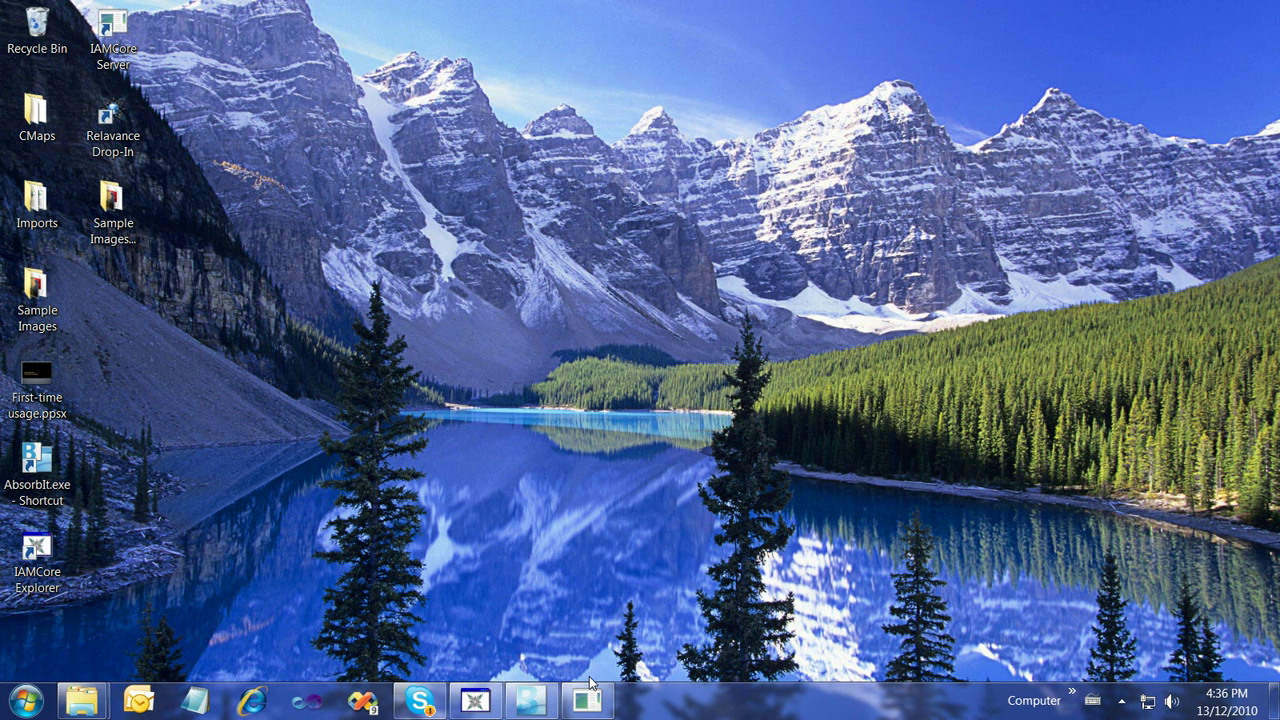
Launch Relavance Drop-In and connect with the account password
double_click(104, 116)
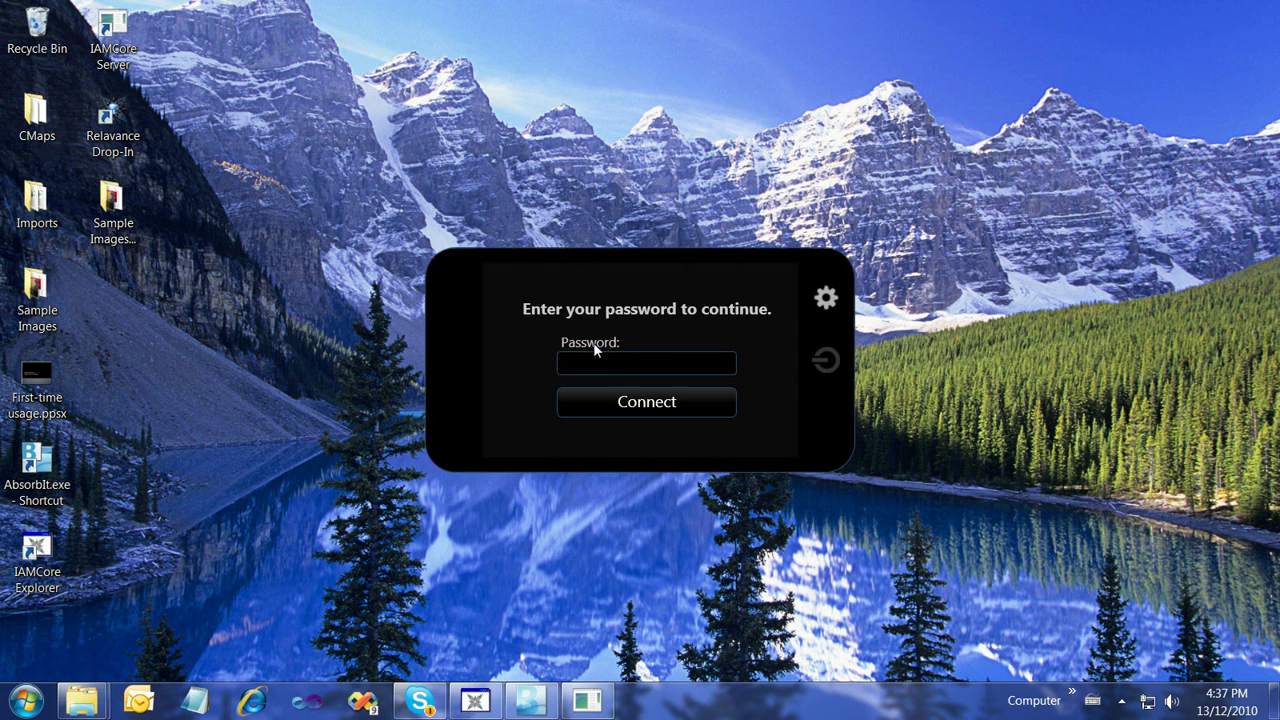
type("***")
left_click(594, 400)
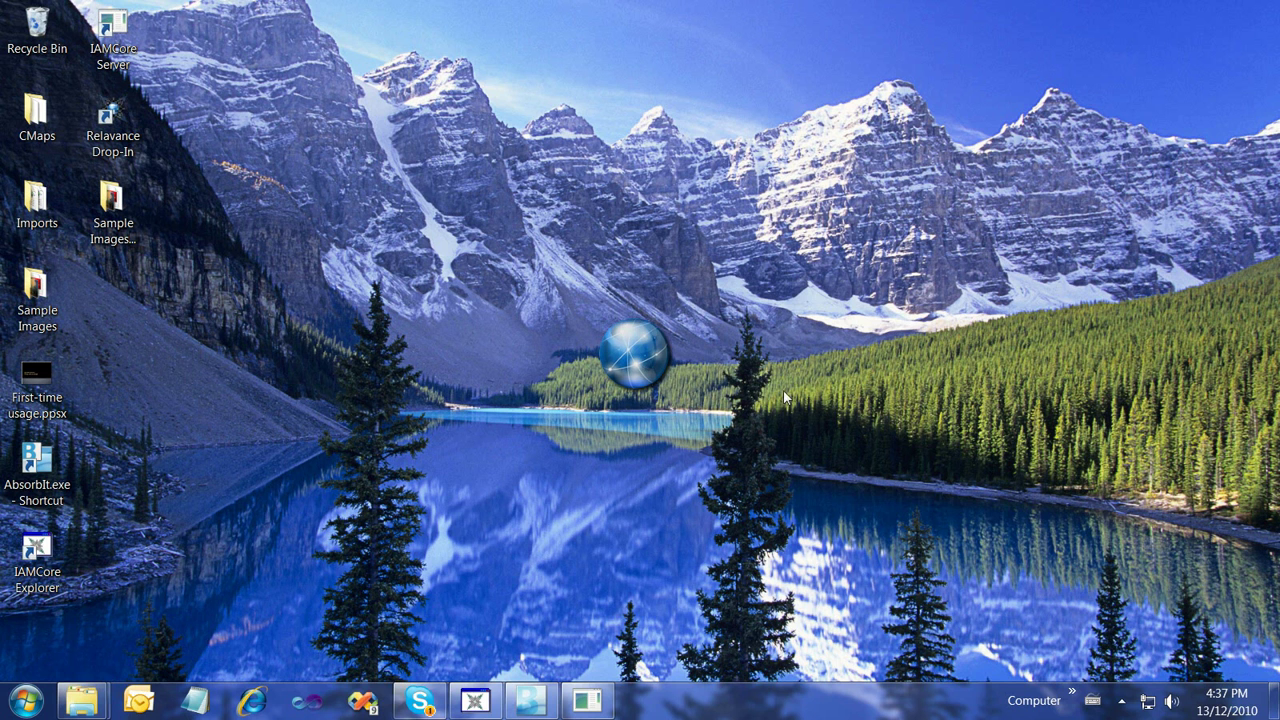
left_click(1121, 701)
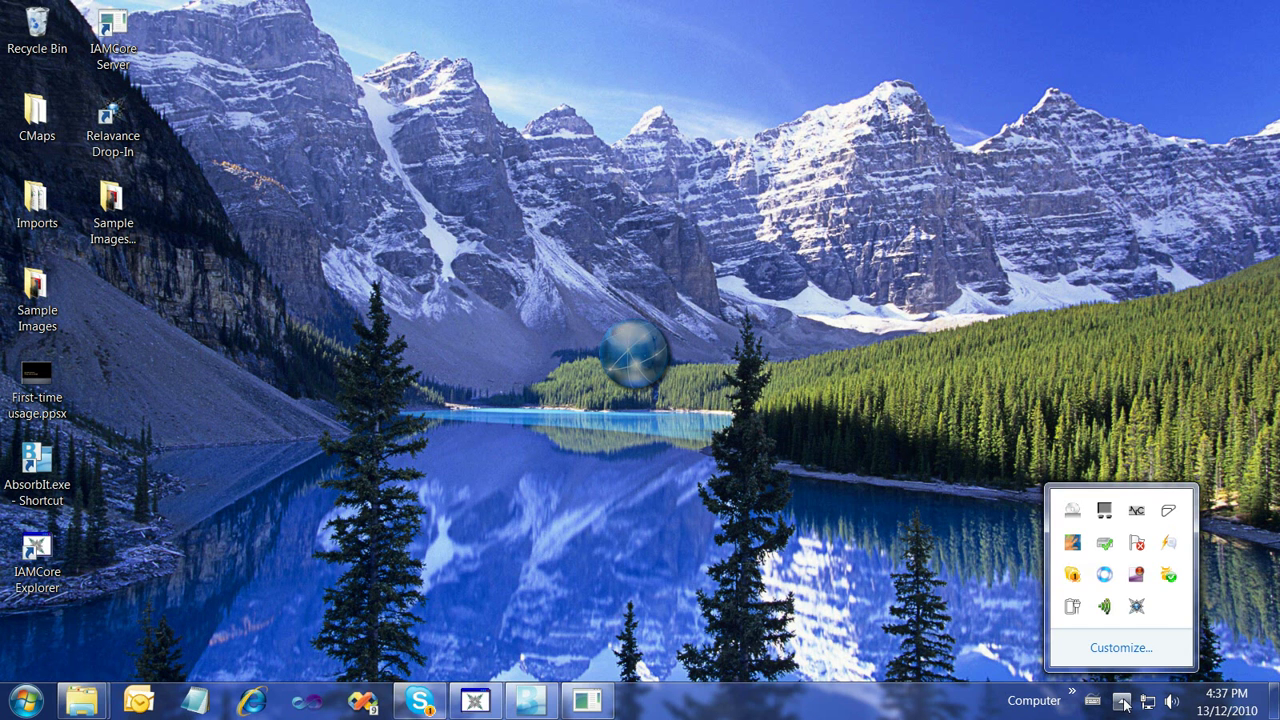
right_click(1137, 608)
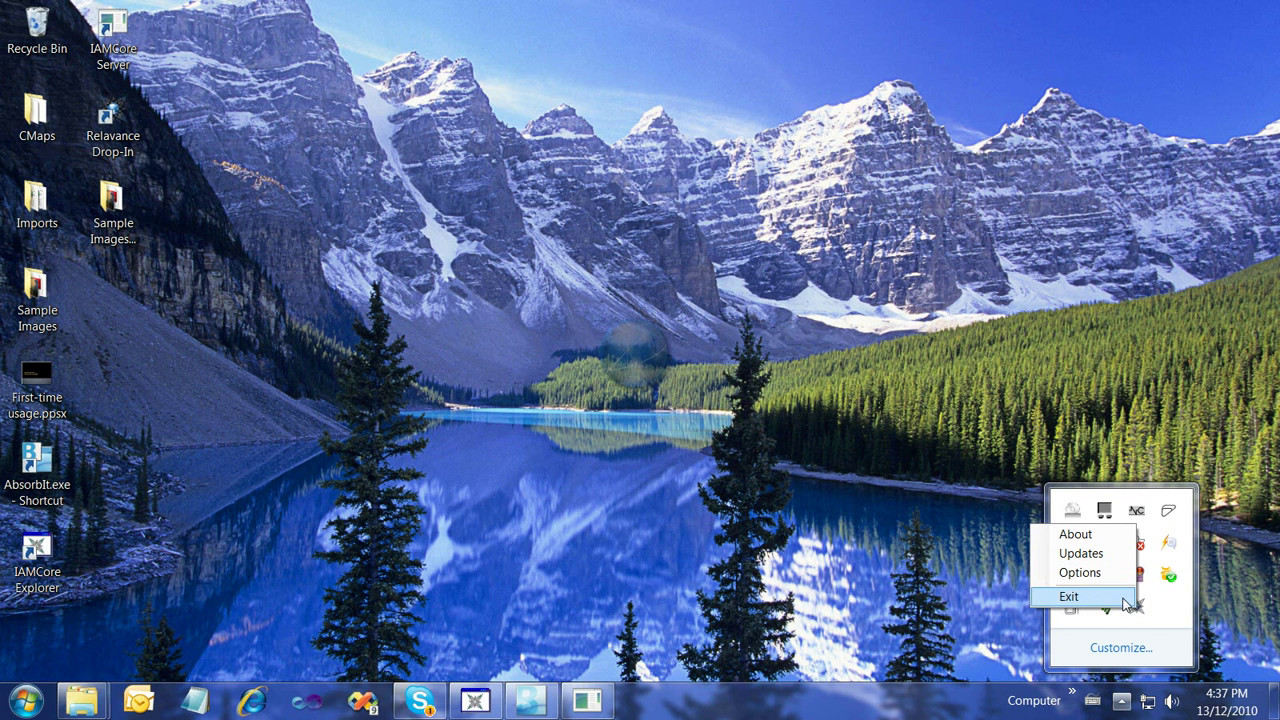
left_click(1080, 573)
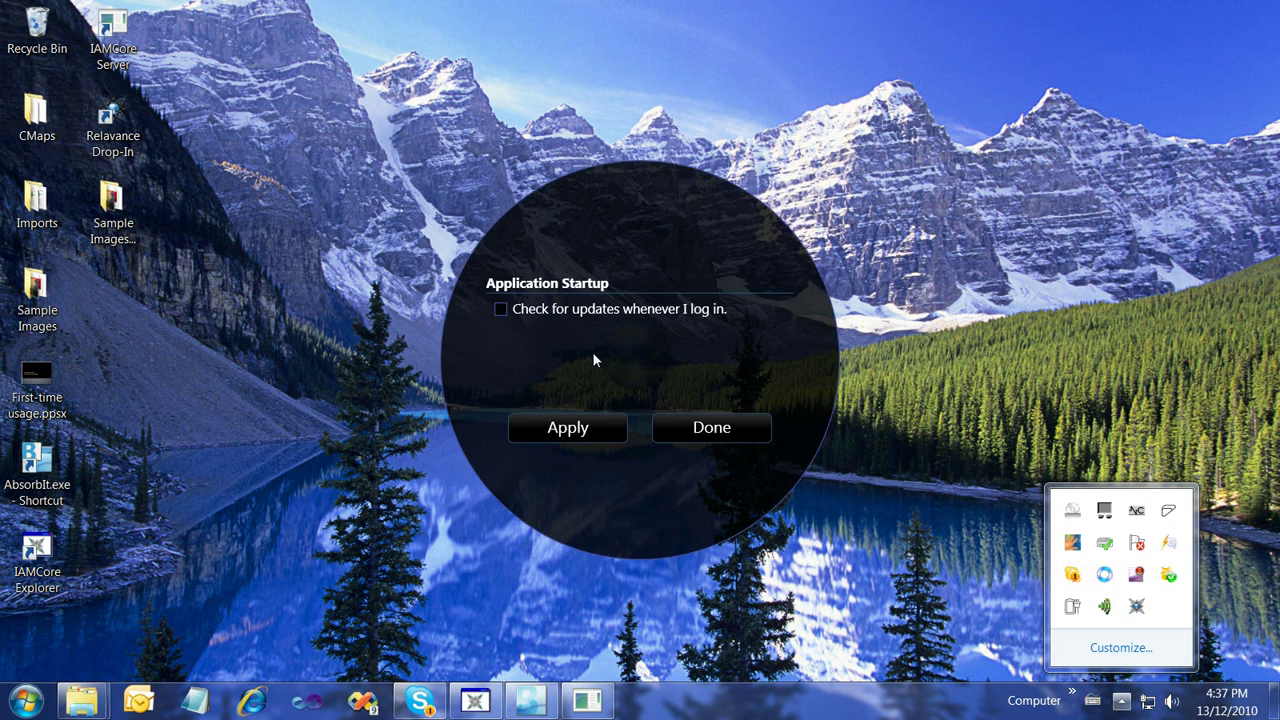
left_click(712, 430)
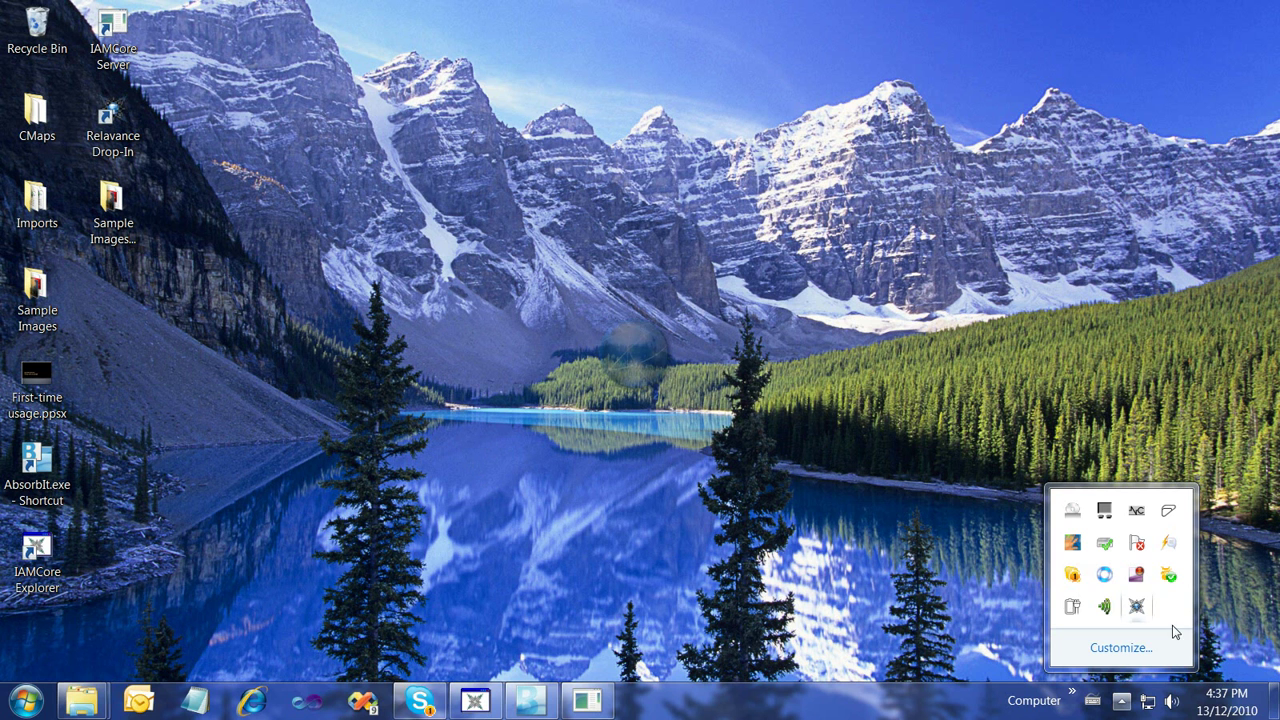
right_click(1137, 606)
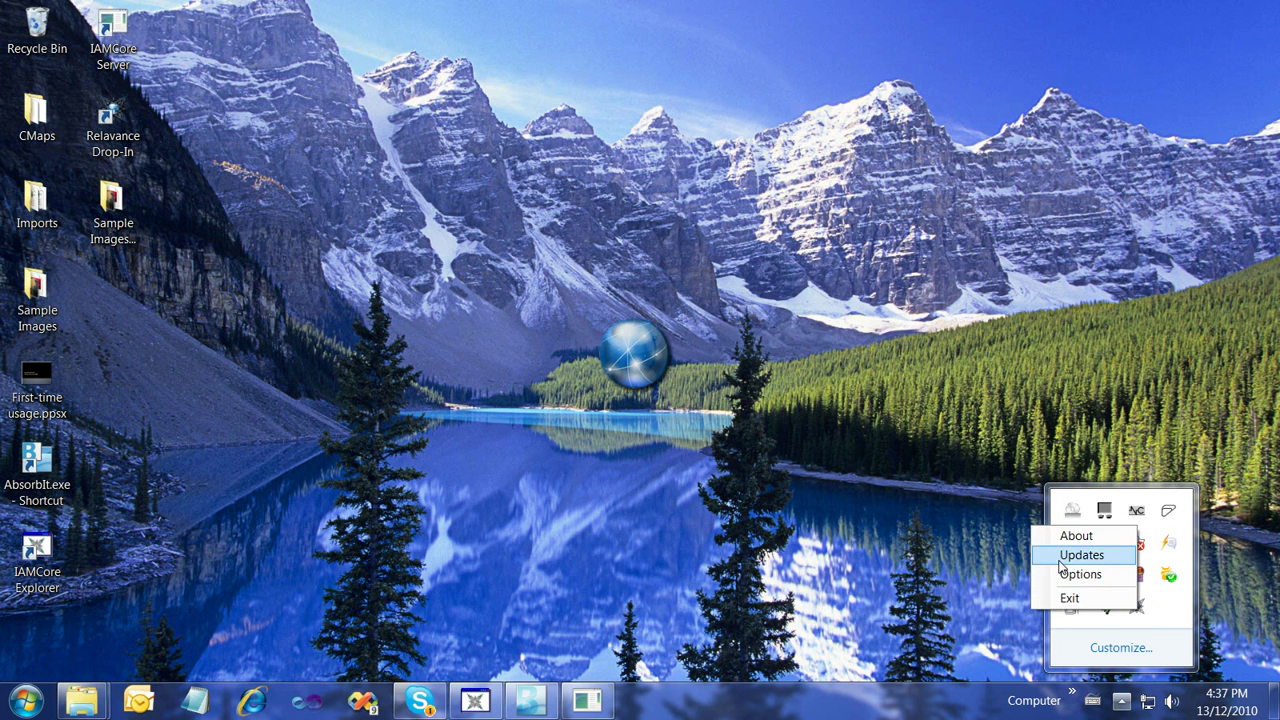
left_click(1045, 555)
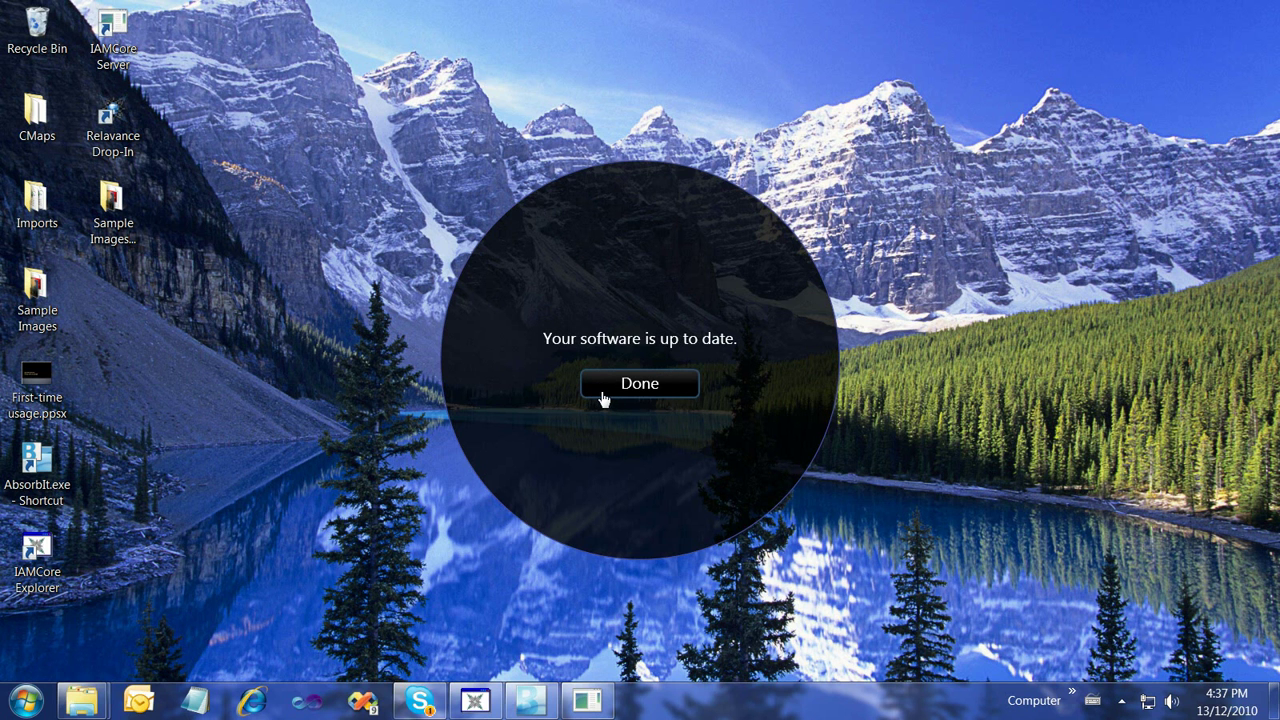
left_click(602, 398)
left_click(1121, 701)
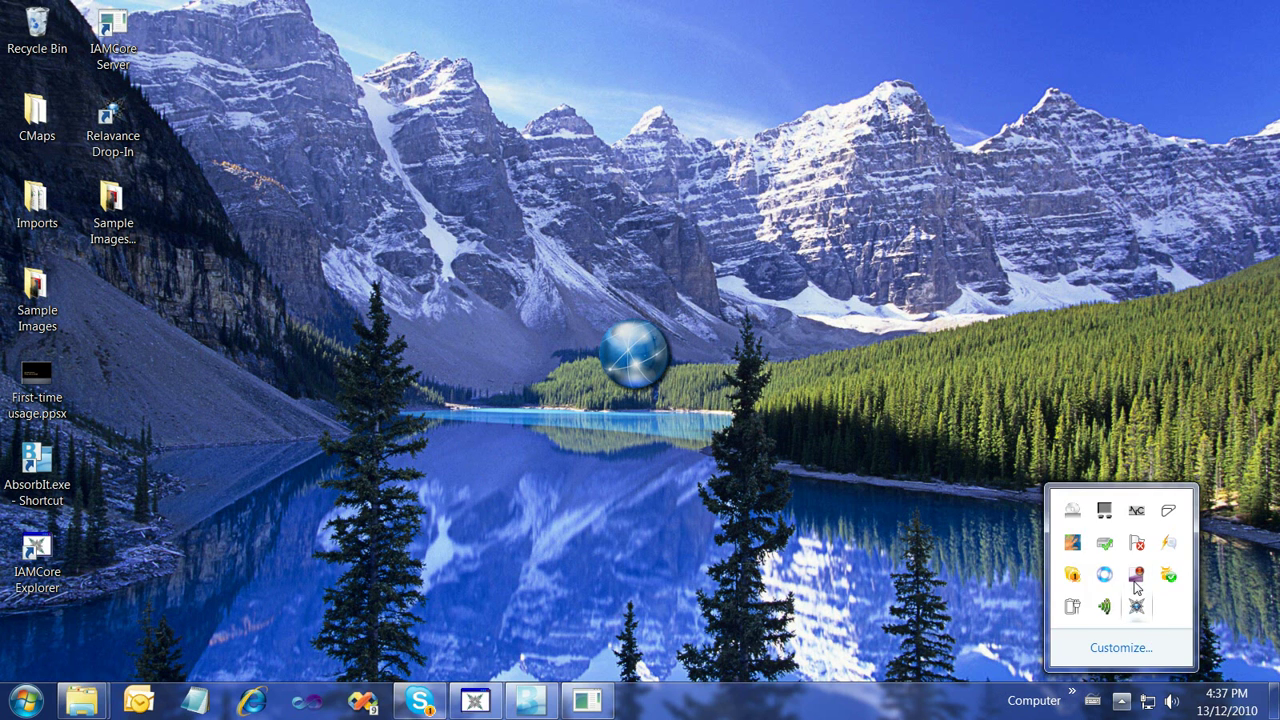
right_click(1136, 578)
left_click(1058, 532)
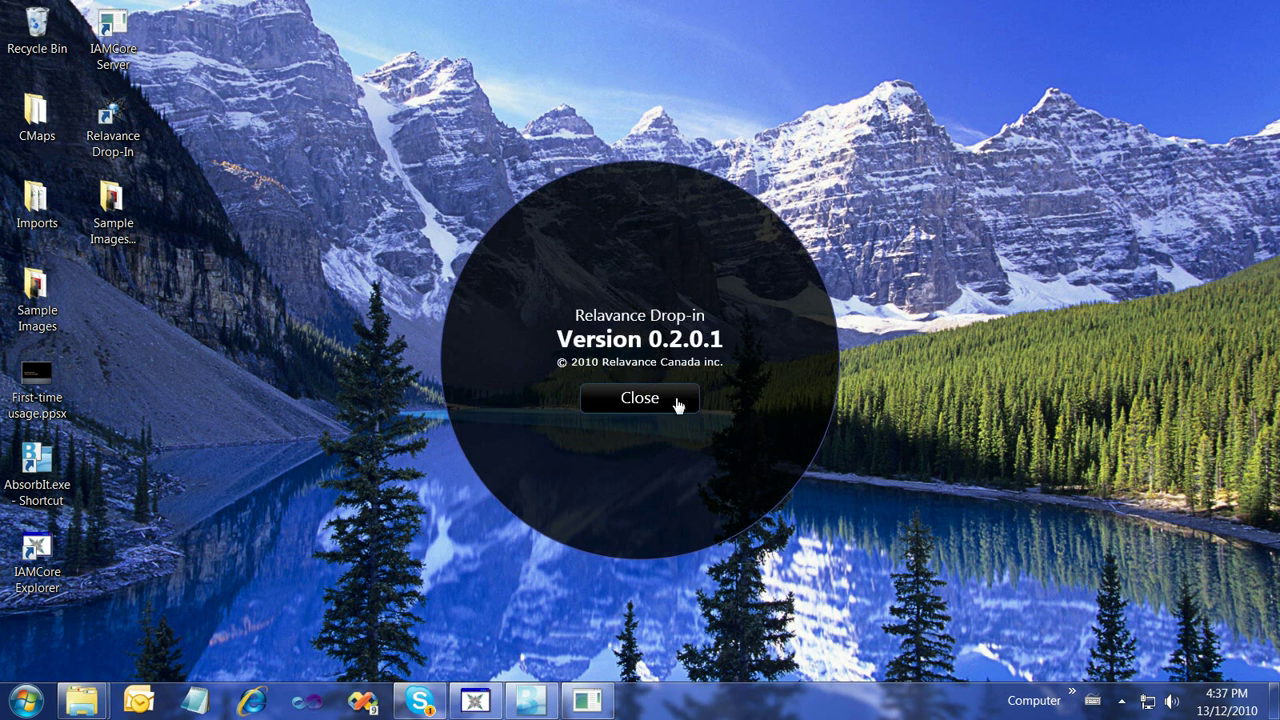
left_click(655, 405)
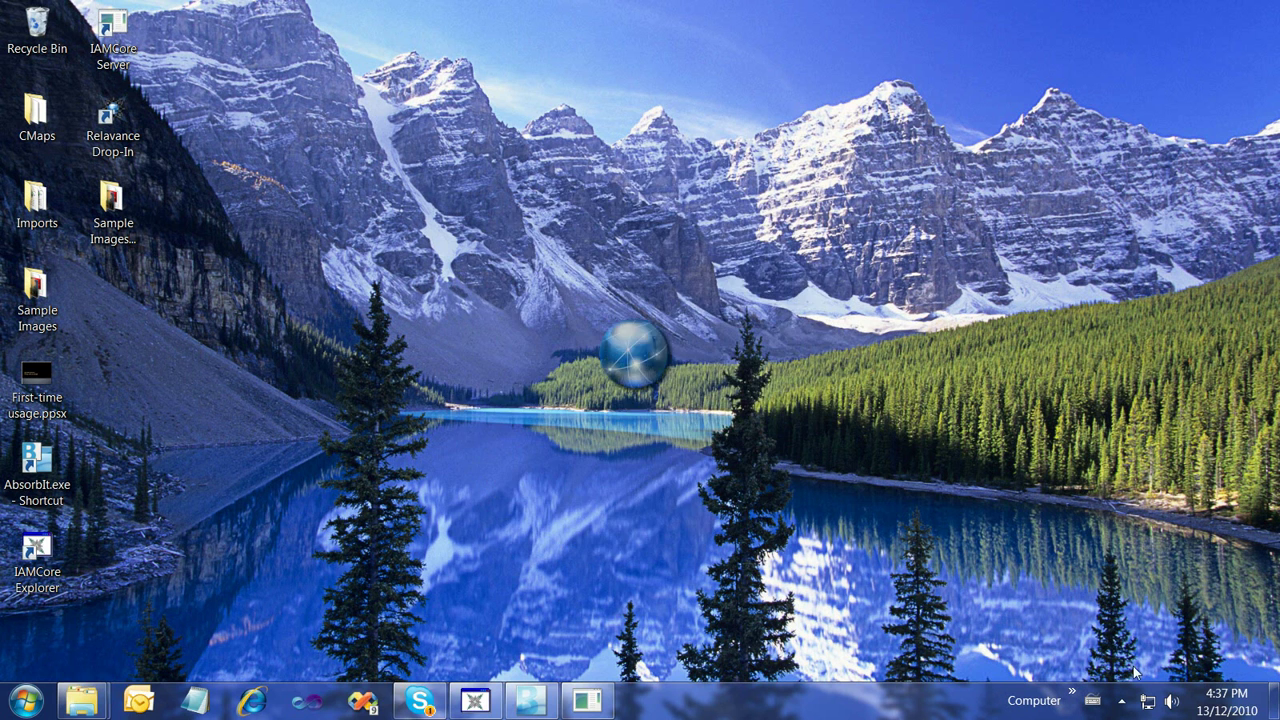
left_click(1121, 701)
right_click(1137, 606)
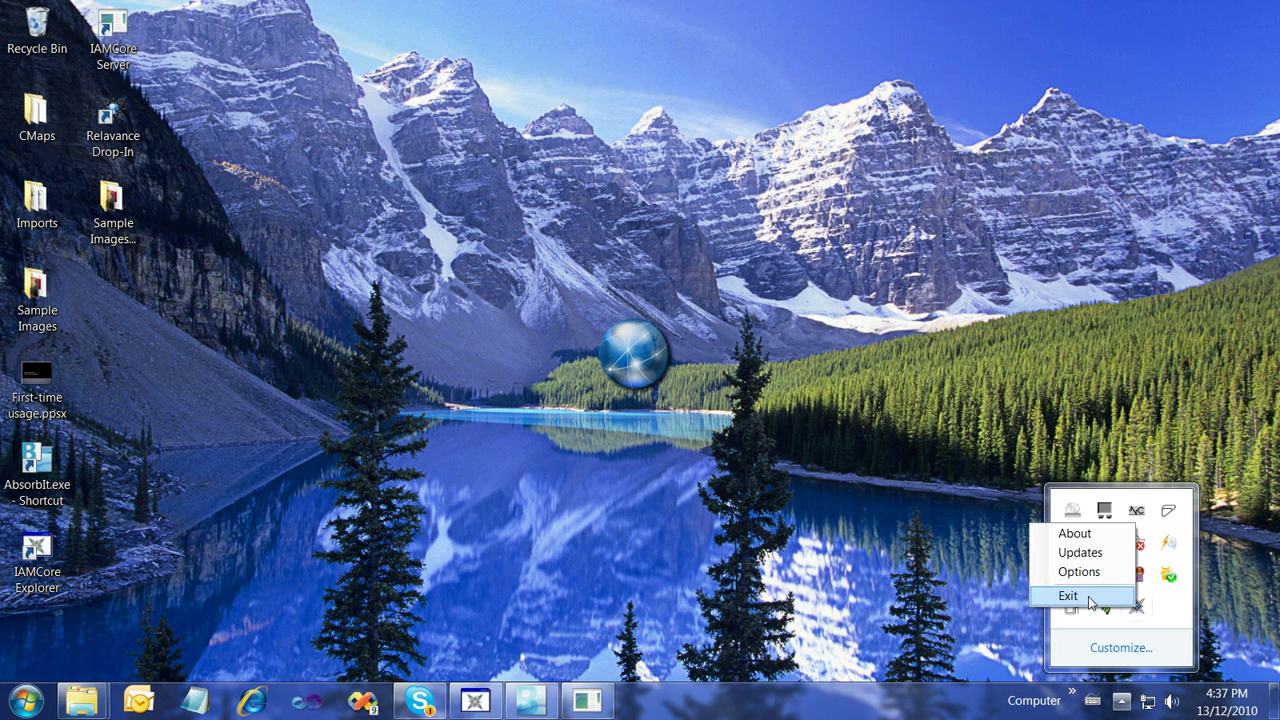
left_click(790, 548)
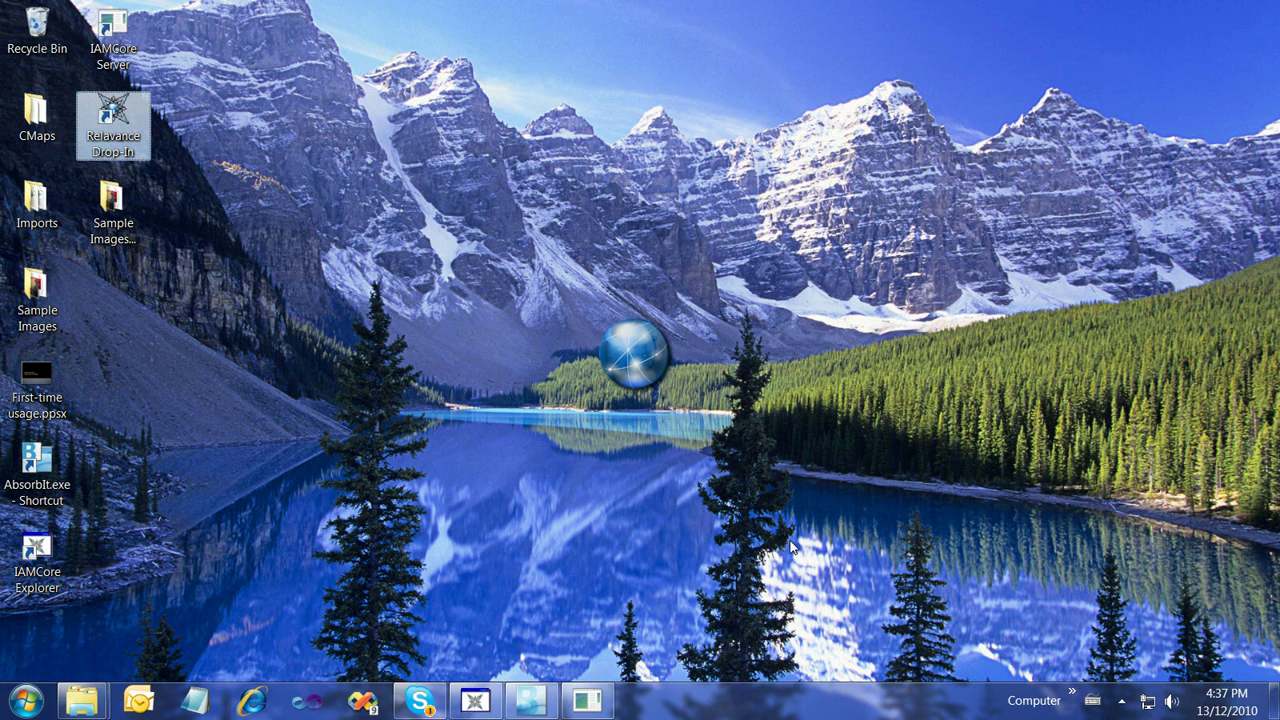
Open Drop-In's tag panels and clear all tag selections to reload the file list
left_click(633, 361)
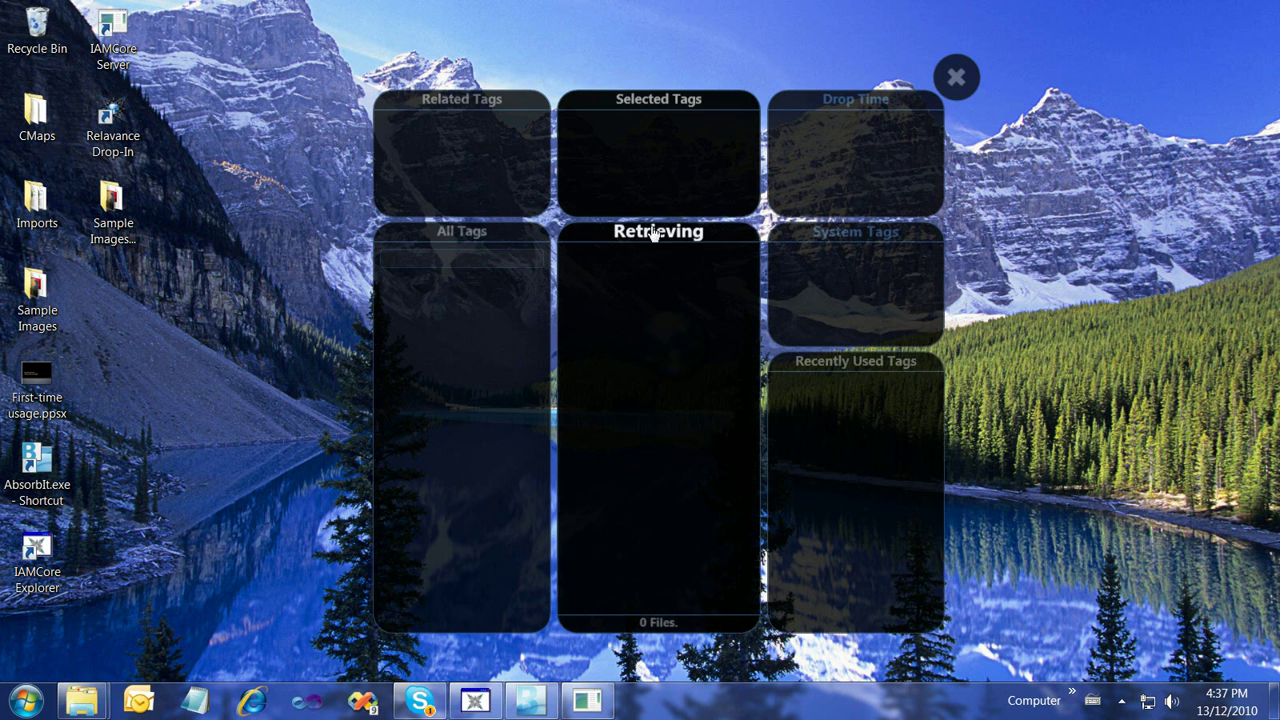
left_click(633, 233)
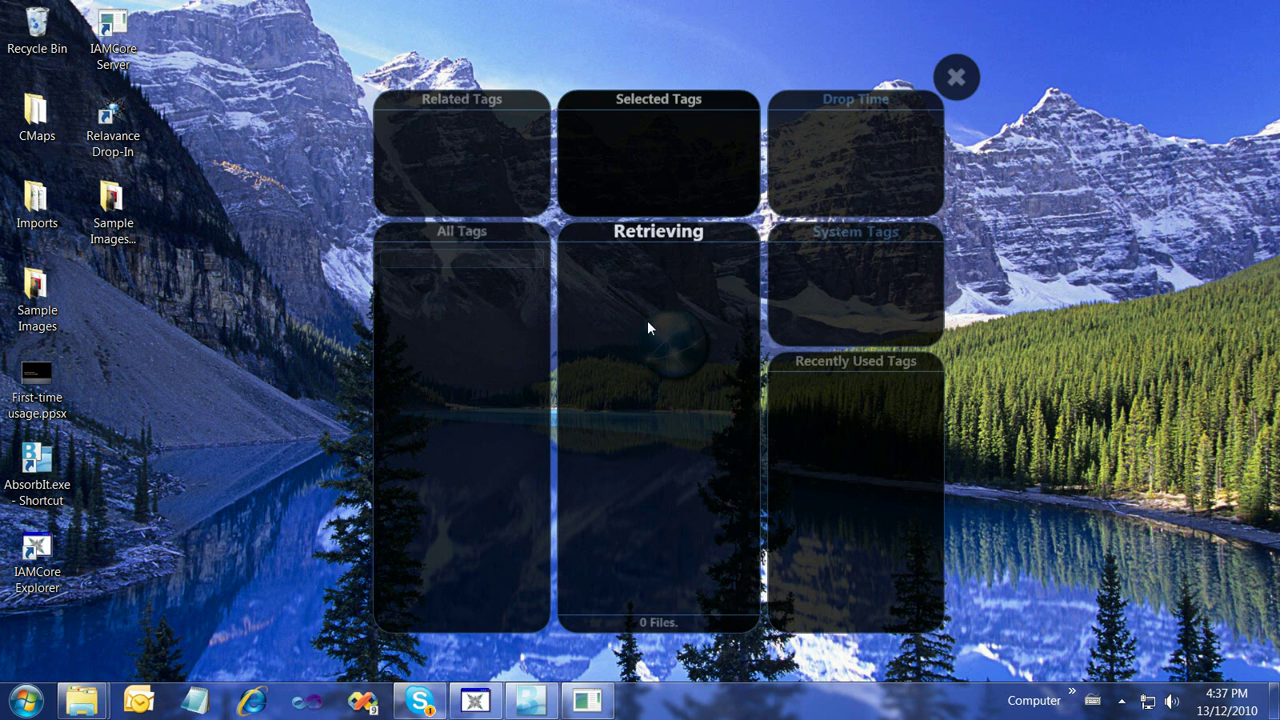
left_click(642, 245)
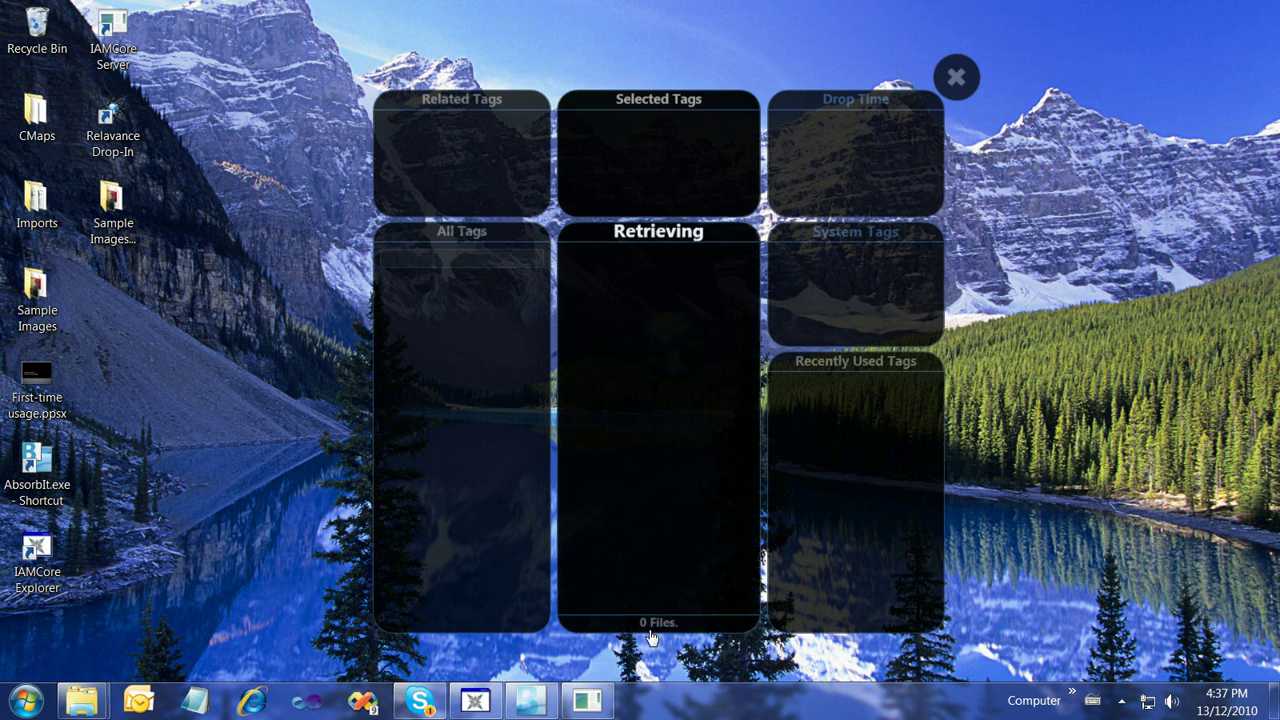
left_click(745, 315)
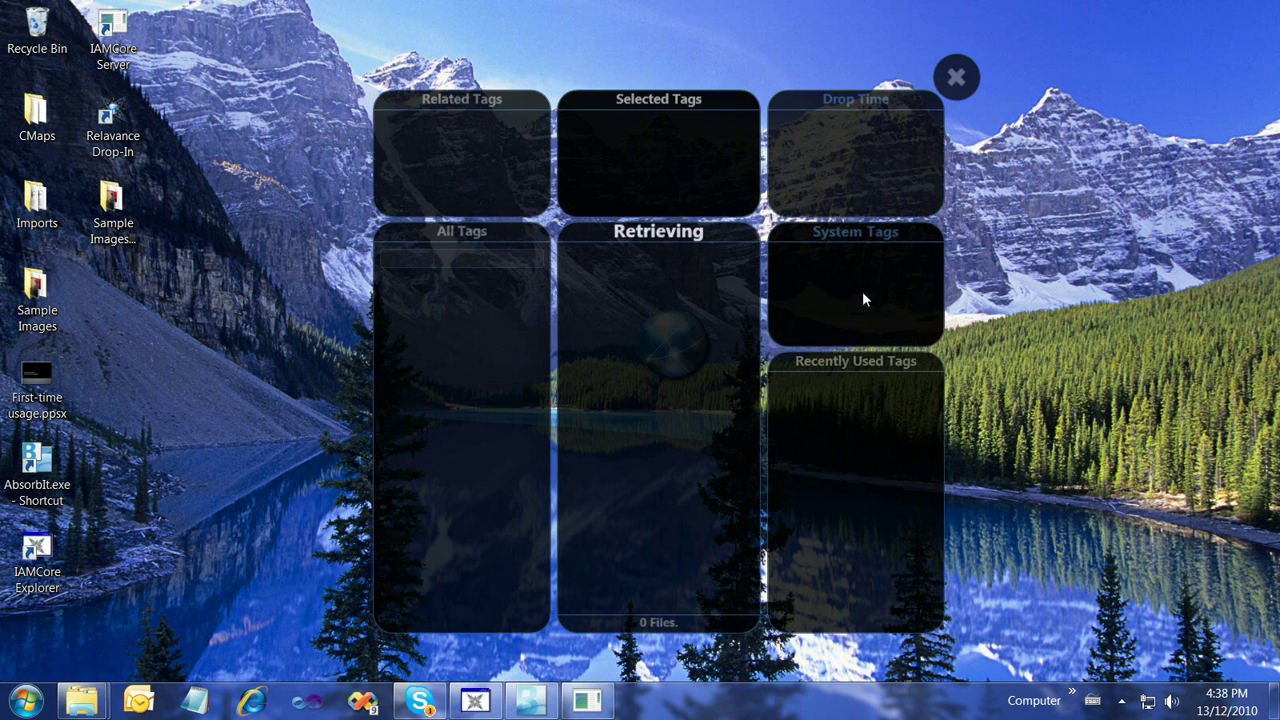
Close the tag panels, open the Sample Images folder and start tagging Chrysanthemum.jpg
left_click(956, 79)
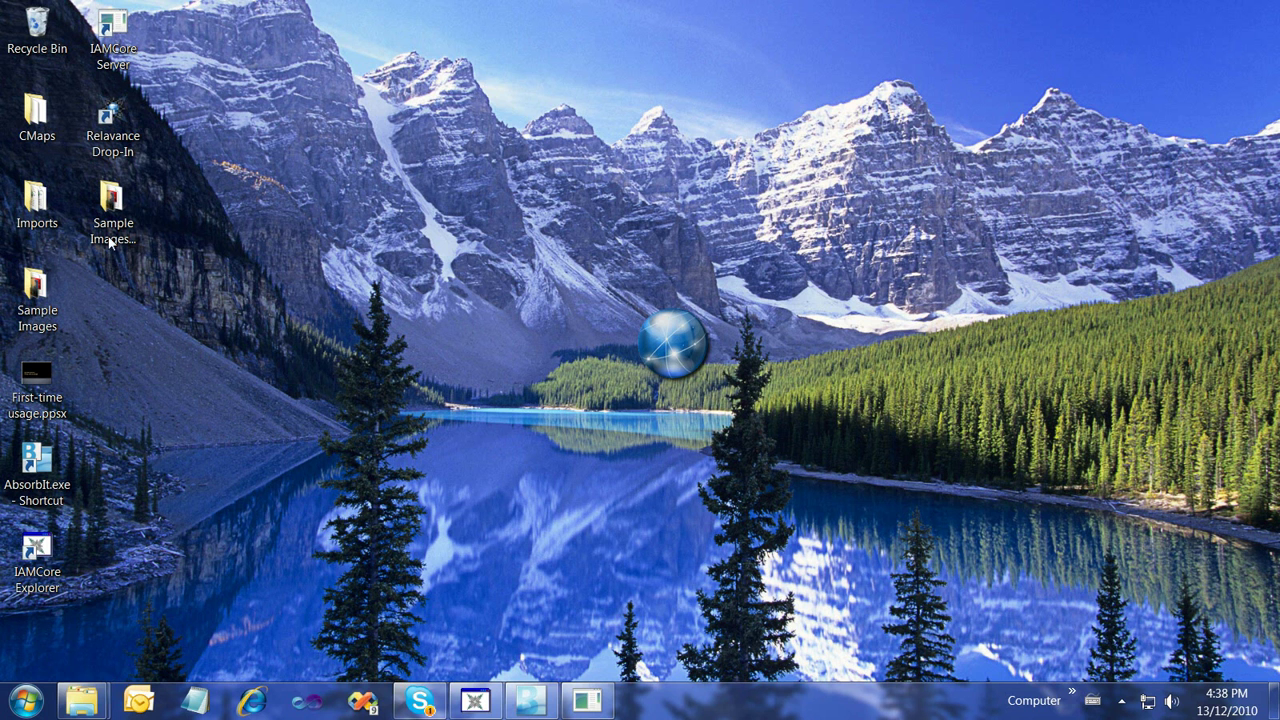
double_click(113, 215)
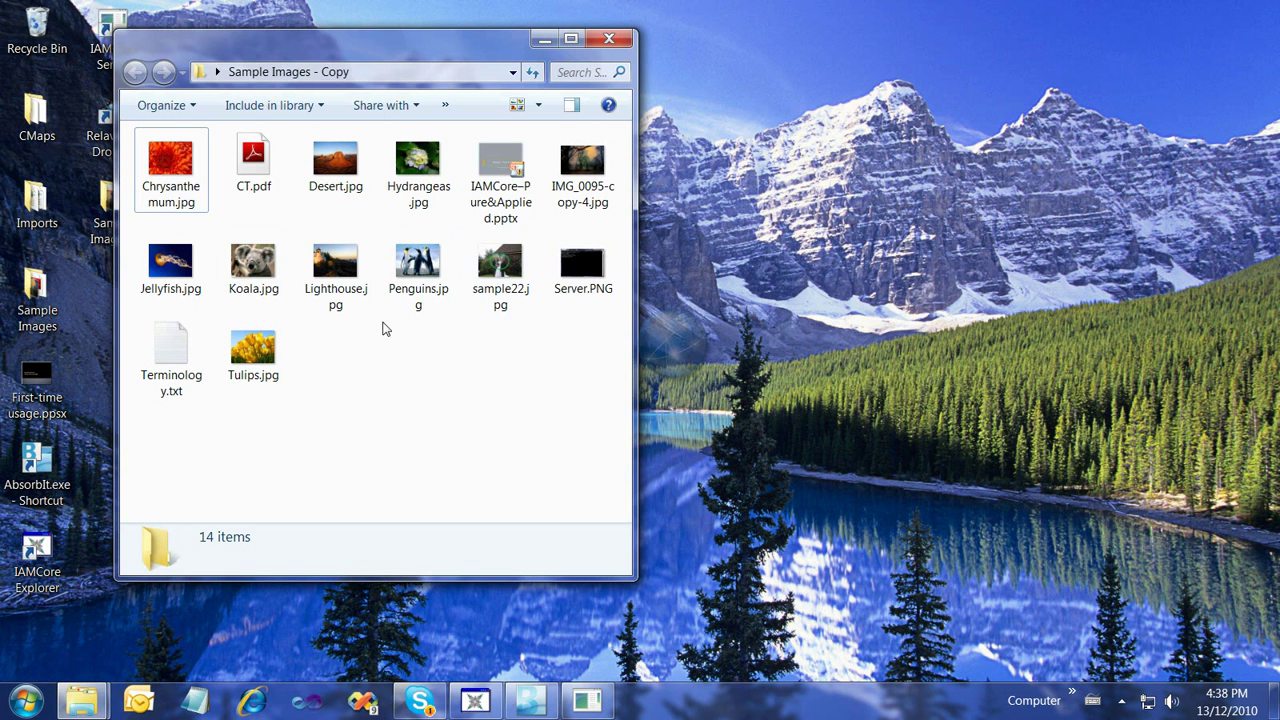
left_click_drag(371, 57, 624, 110)
left_click(745, 406)
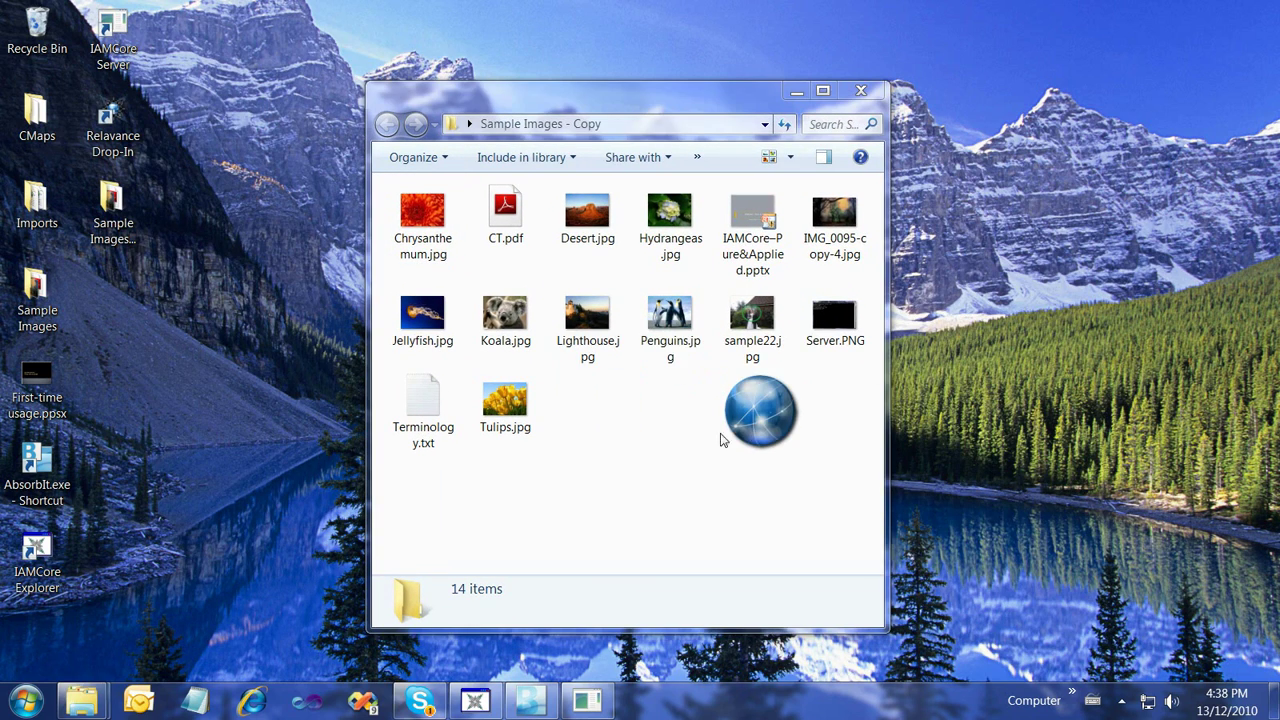
left_click(789, 427)
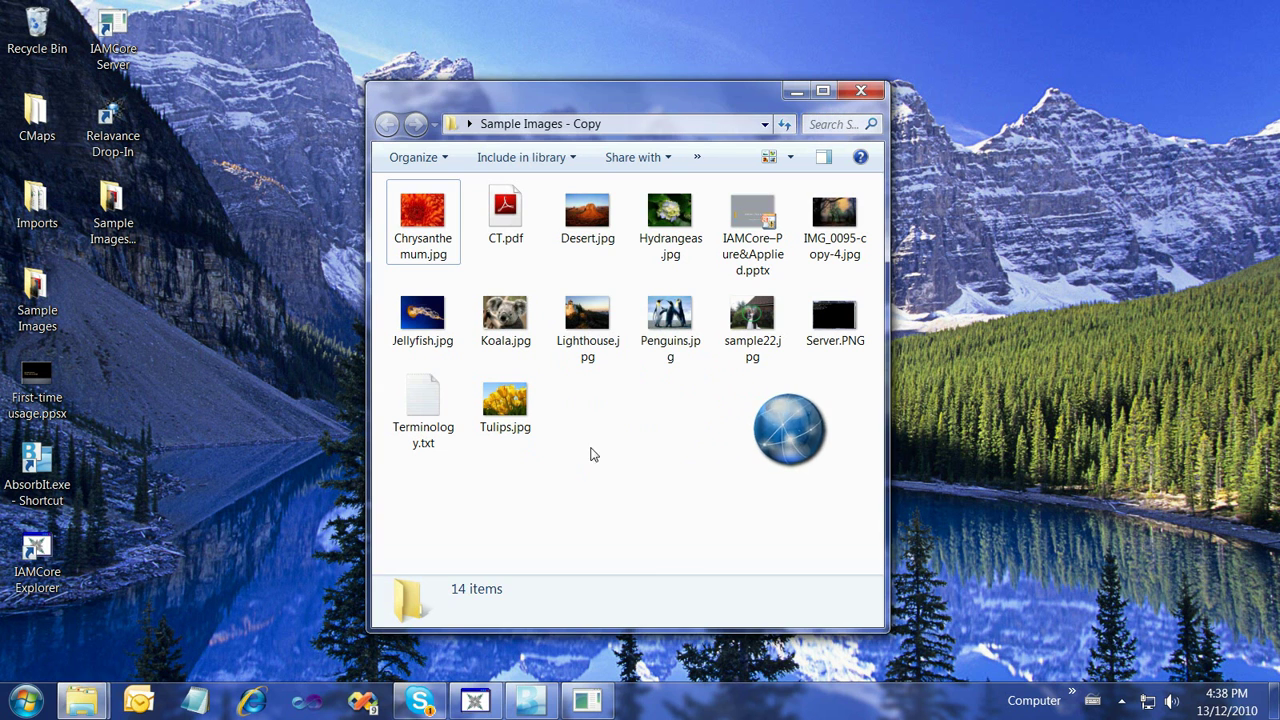
left_click(418, 220)
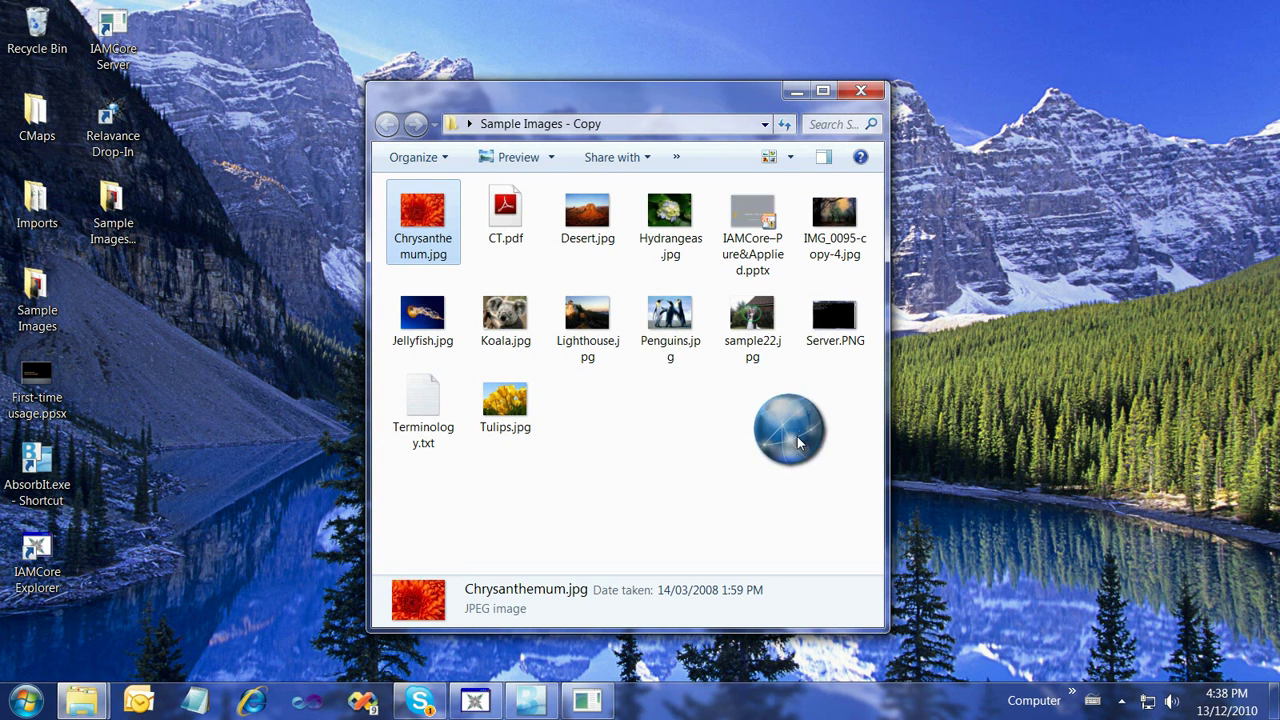
left_click(785, 432)
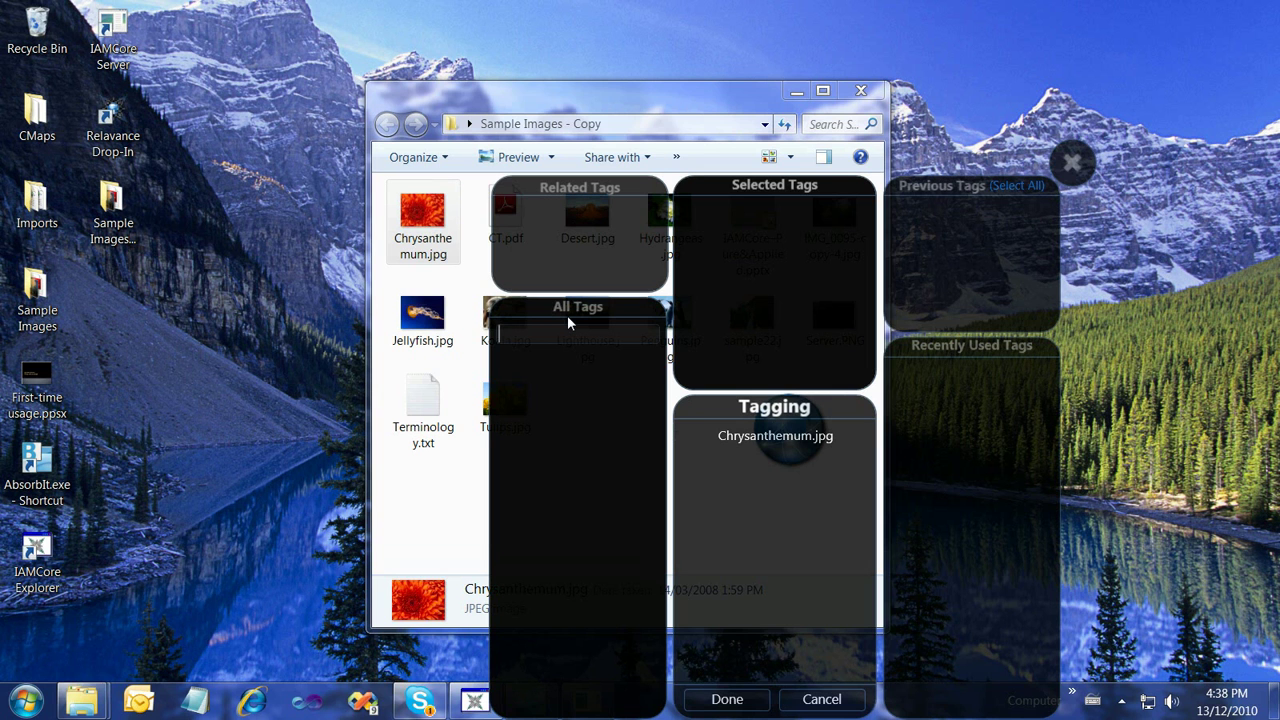
Tag Chrysanthemum.jpg with a new Flowers tag in a new Plants list
type("flowers")
key("Return")
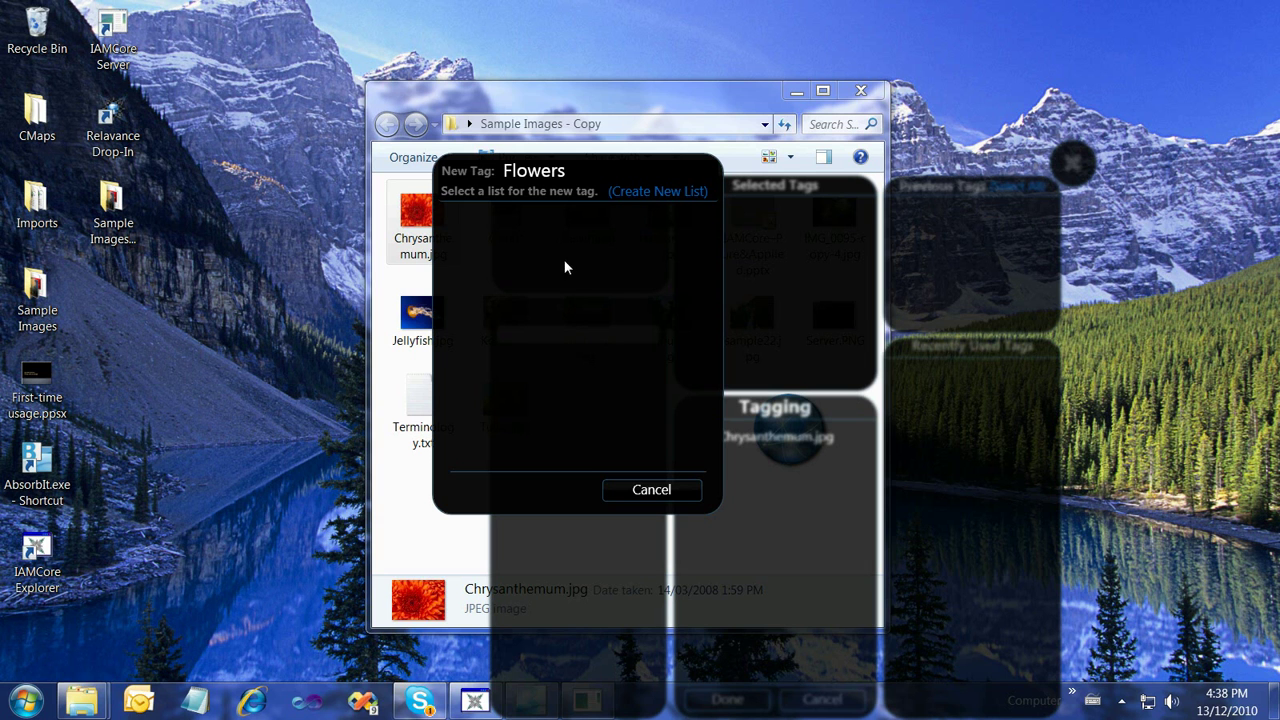
left_click(642, 194)
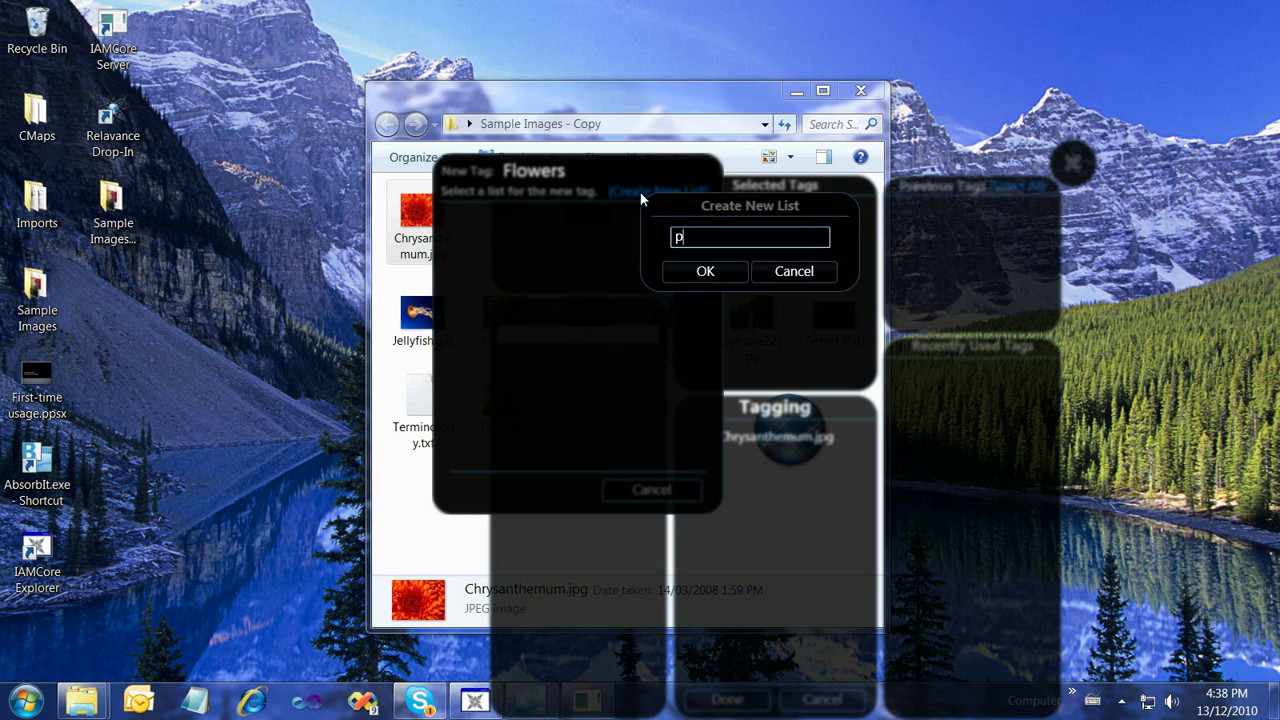
type("plants")
key("Return")
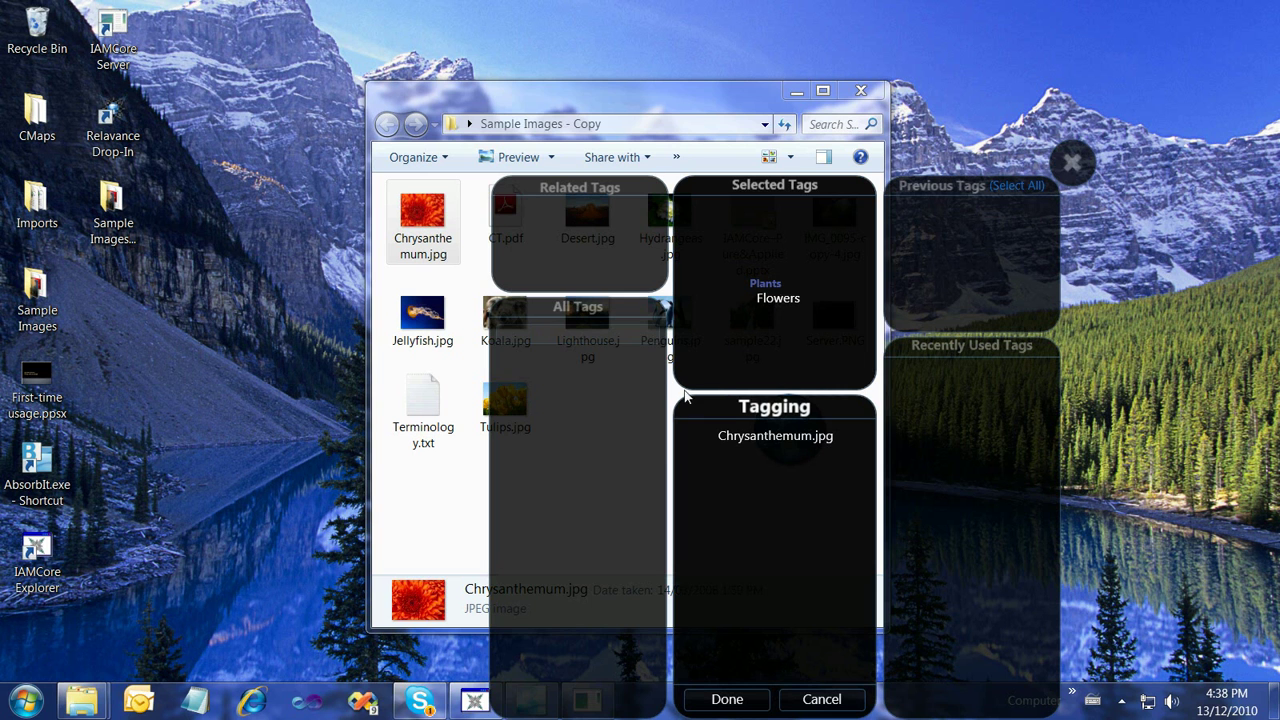
Add a new Red tag in a new Colors list and finish dropping Chrysanthemum.jpg
type("R")
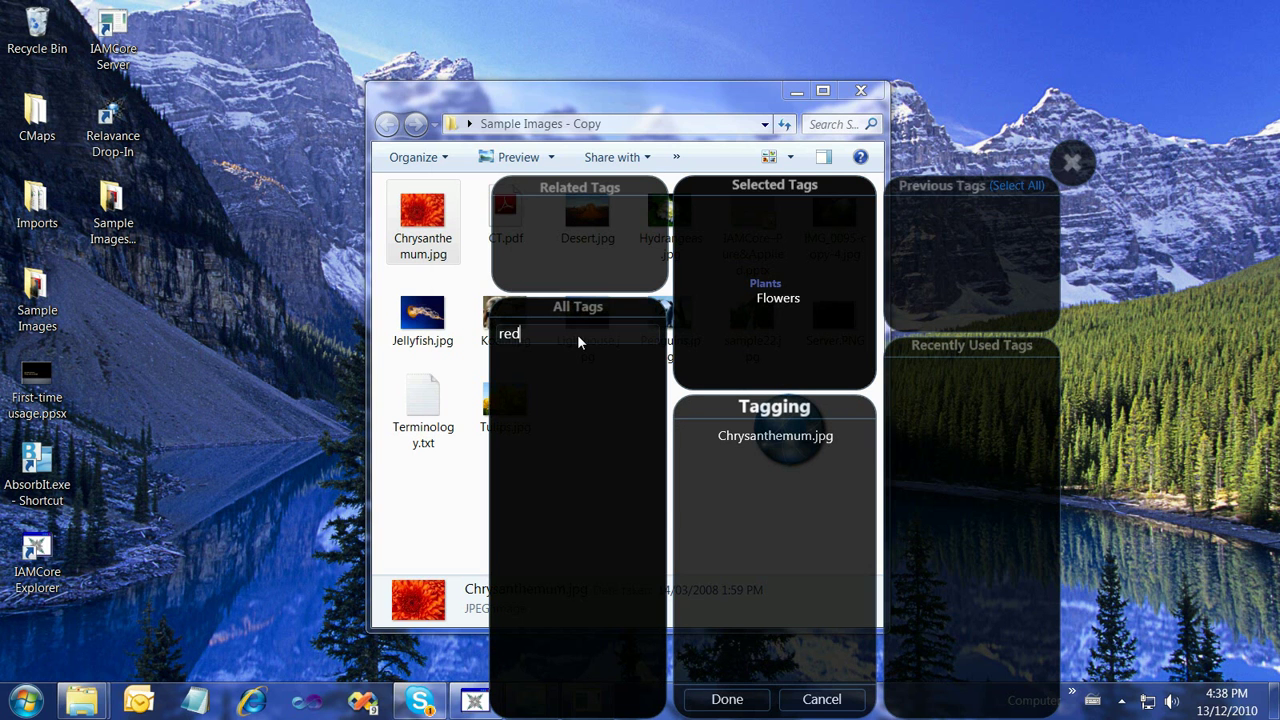
type("ed")
key("Return")
left_click(642, 191)
type("colors")
key("Return")
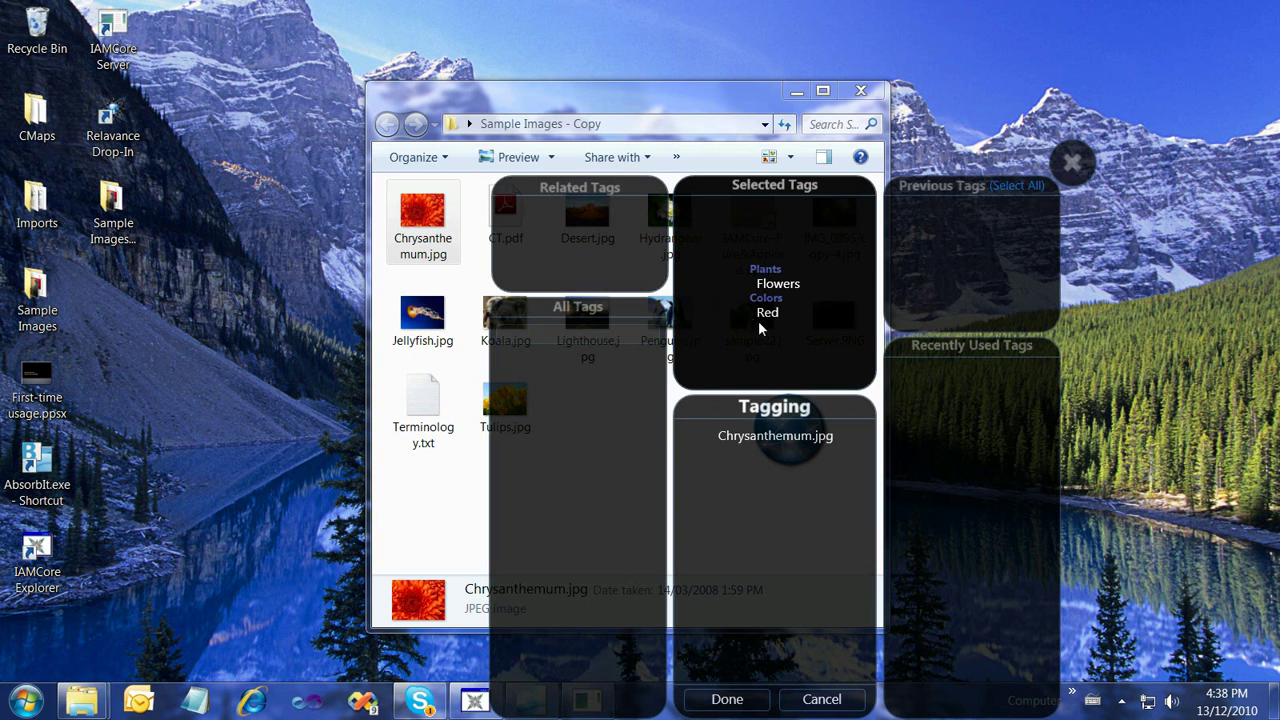
left_click(748, 698)
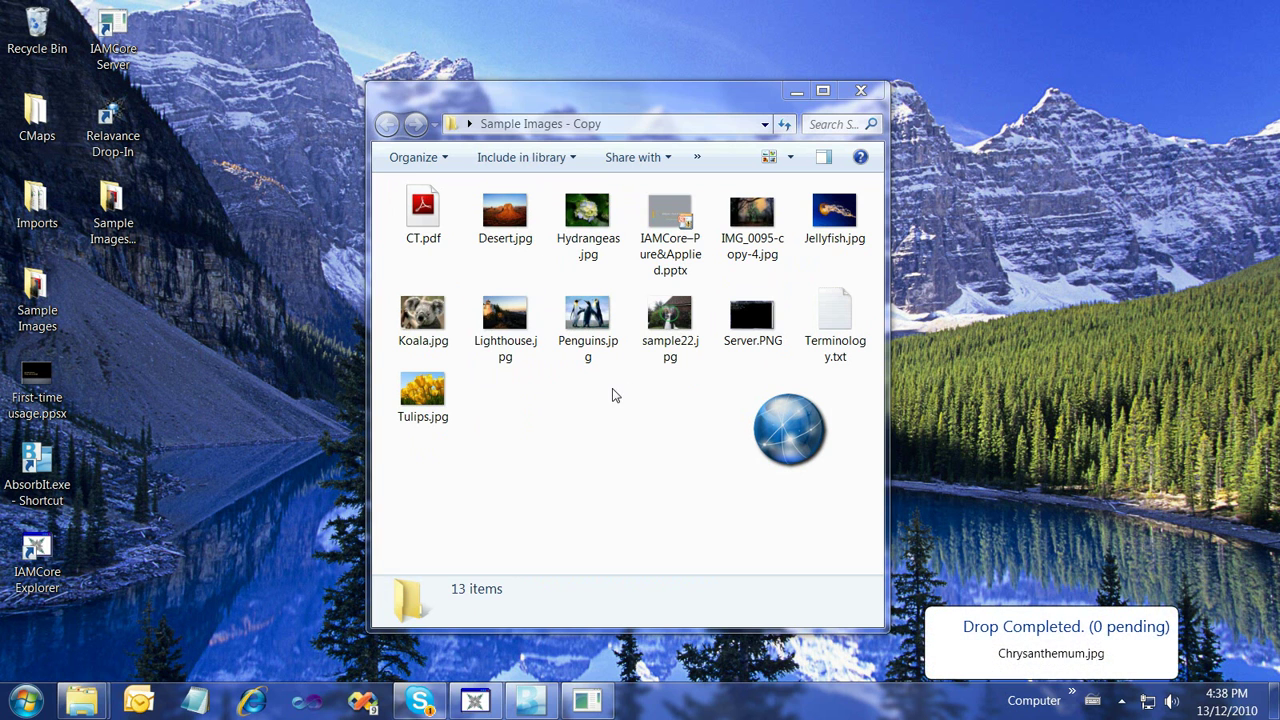
left_click(800, 432)
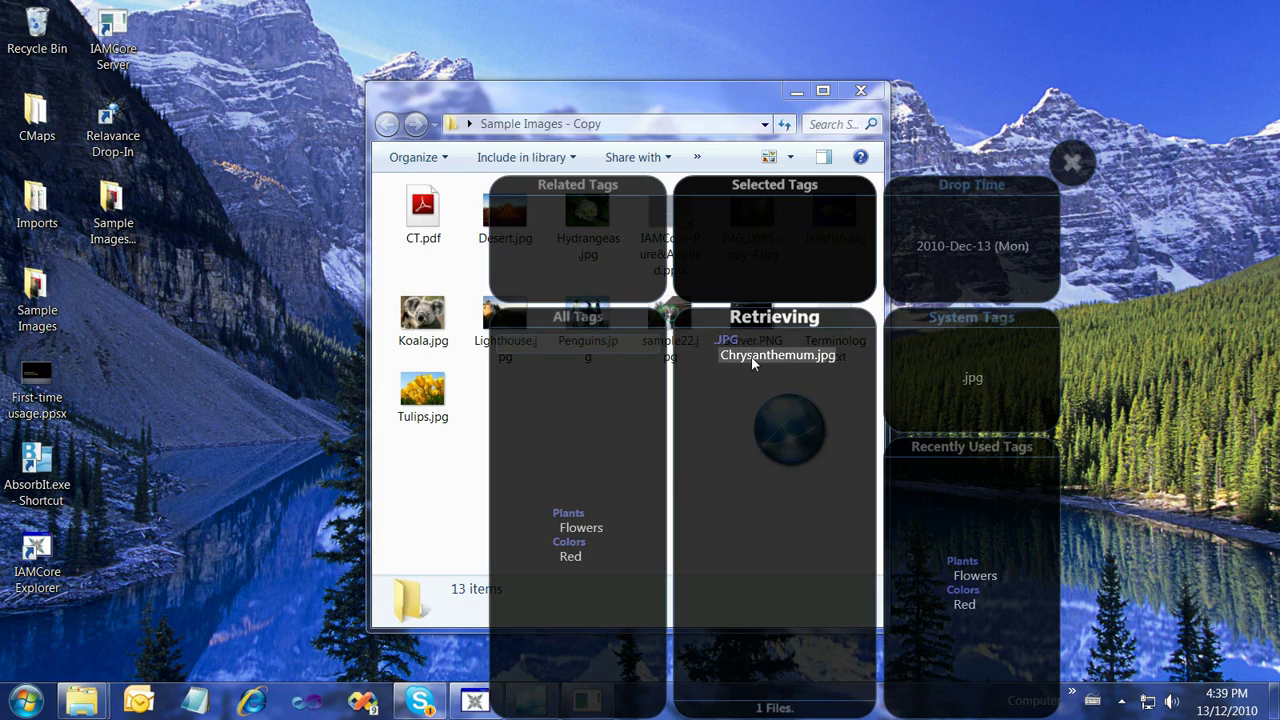
double_click(752, 358)
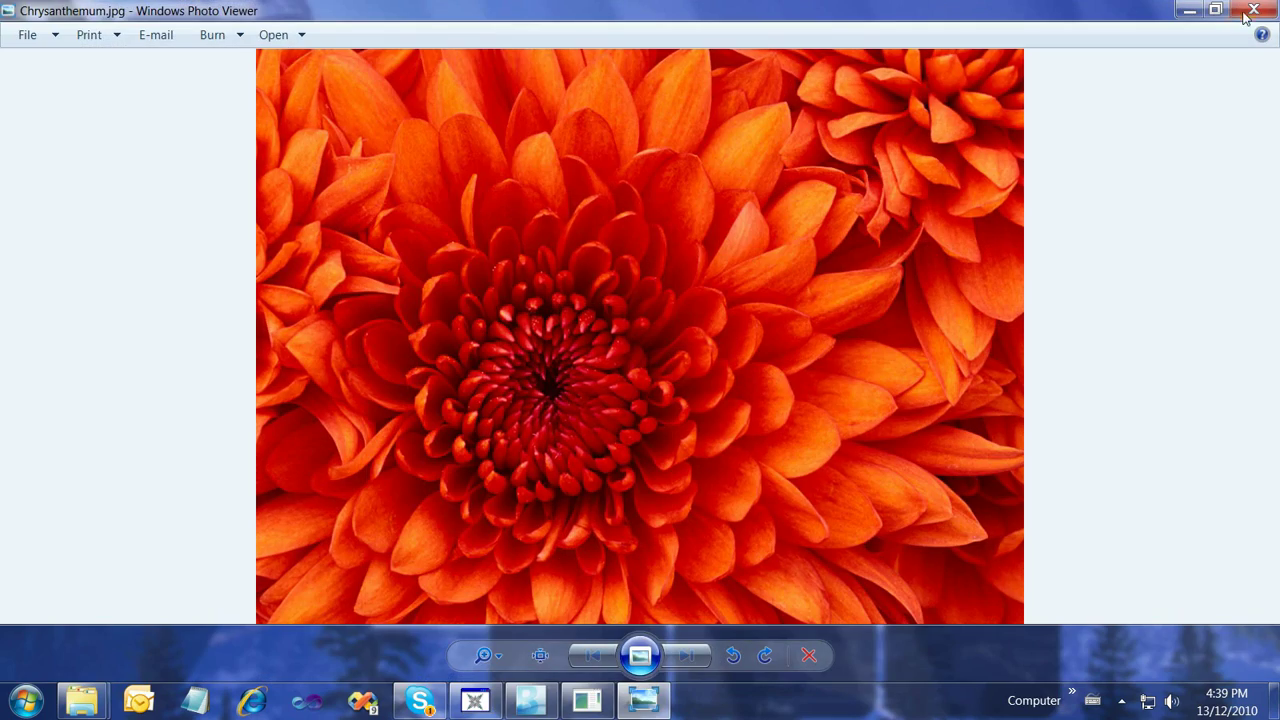
left_click(1253, 10)
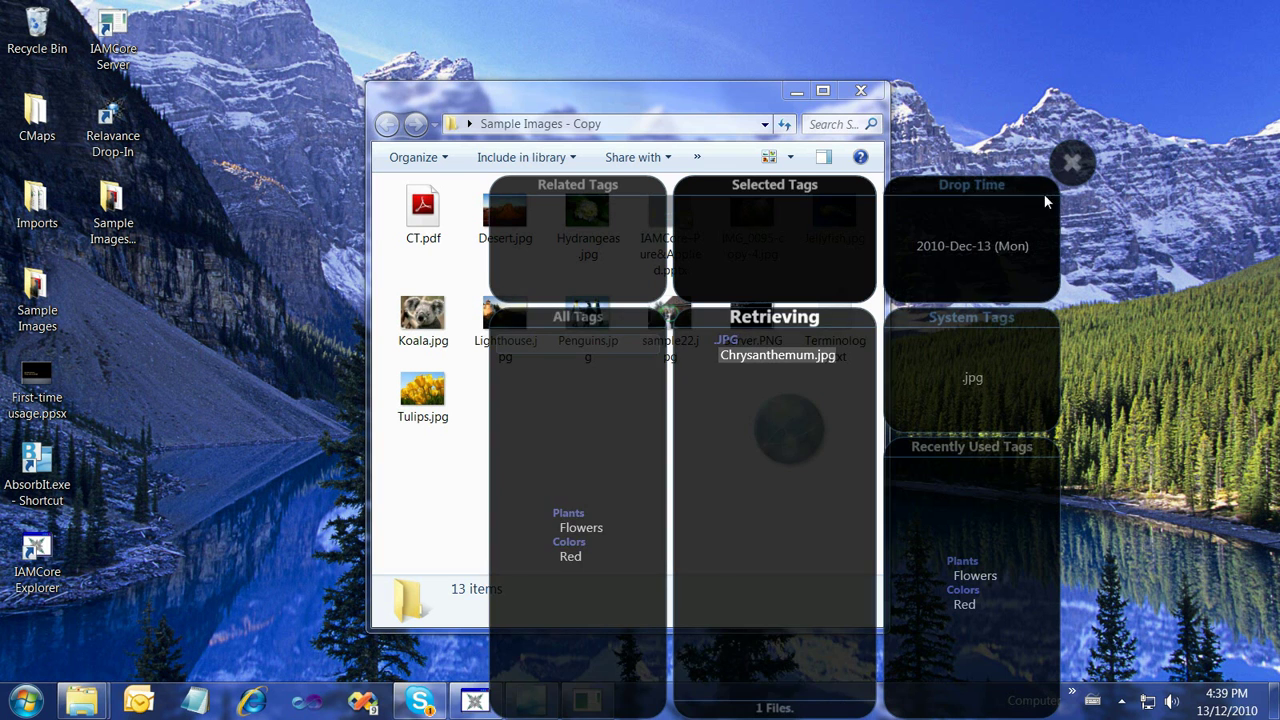
Tag Tulips.jpg with Flowers and a new Yellow tag in Colors, then finish its drop
left_click(1077, 168)
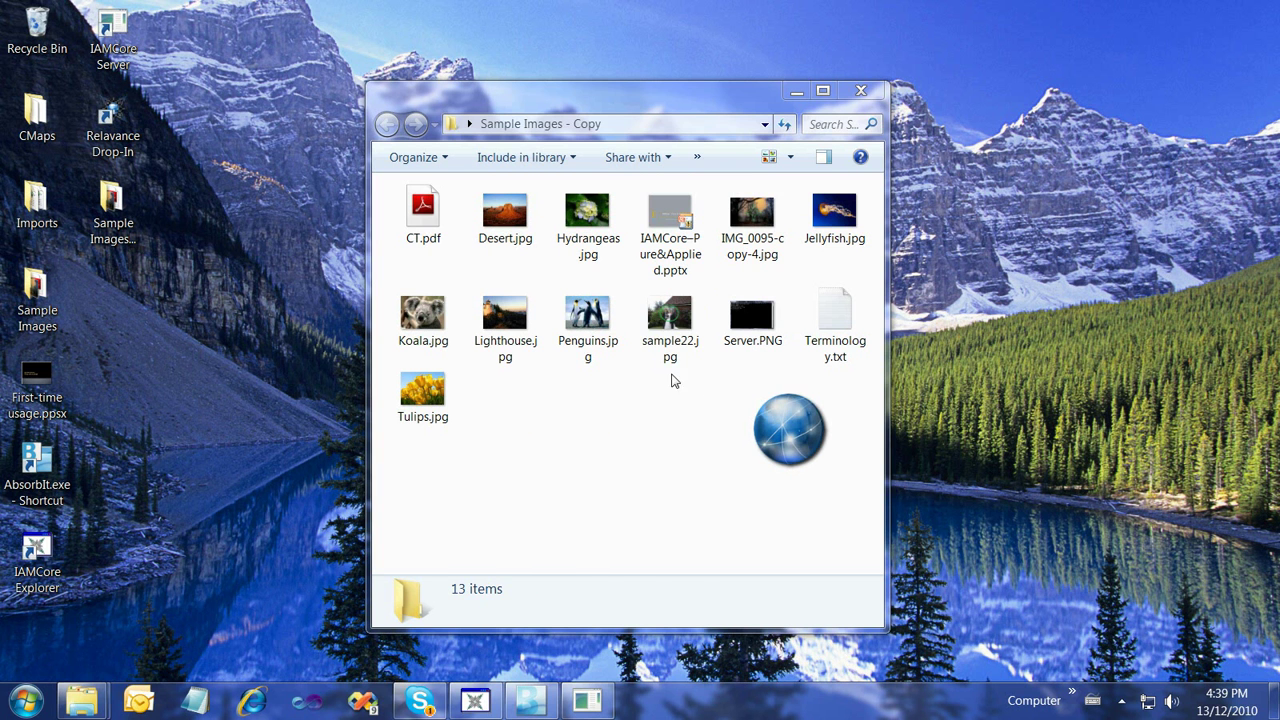
left_click(408, 414)
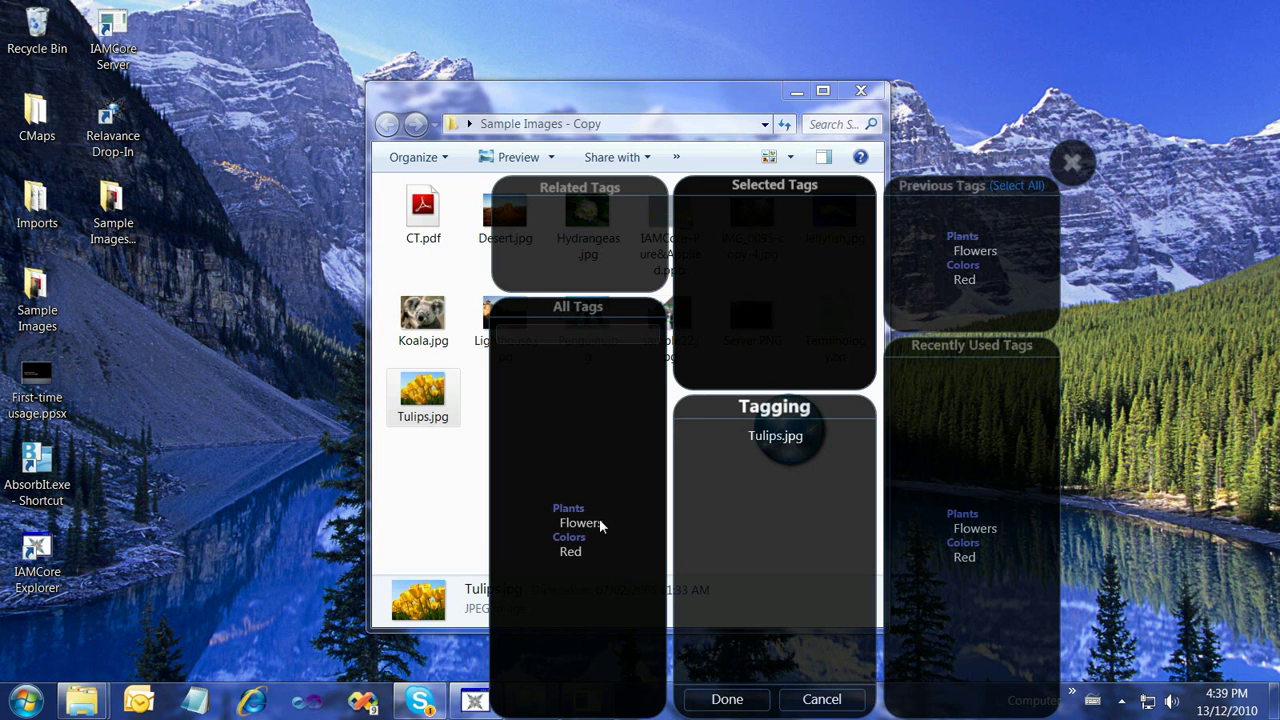
left_click_drag(581, 526, 777, 300)
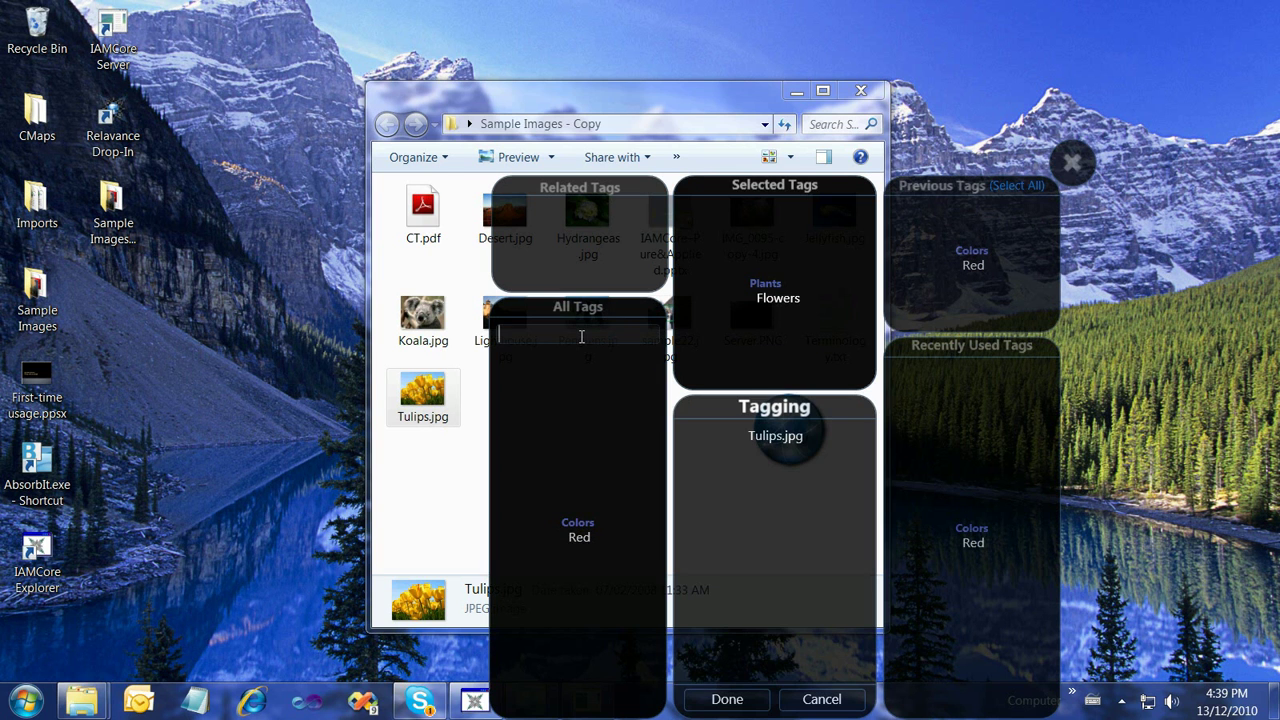
type("llow")
key("Return")
left_click(560, 228)
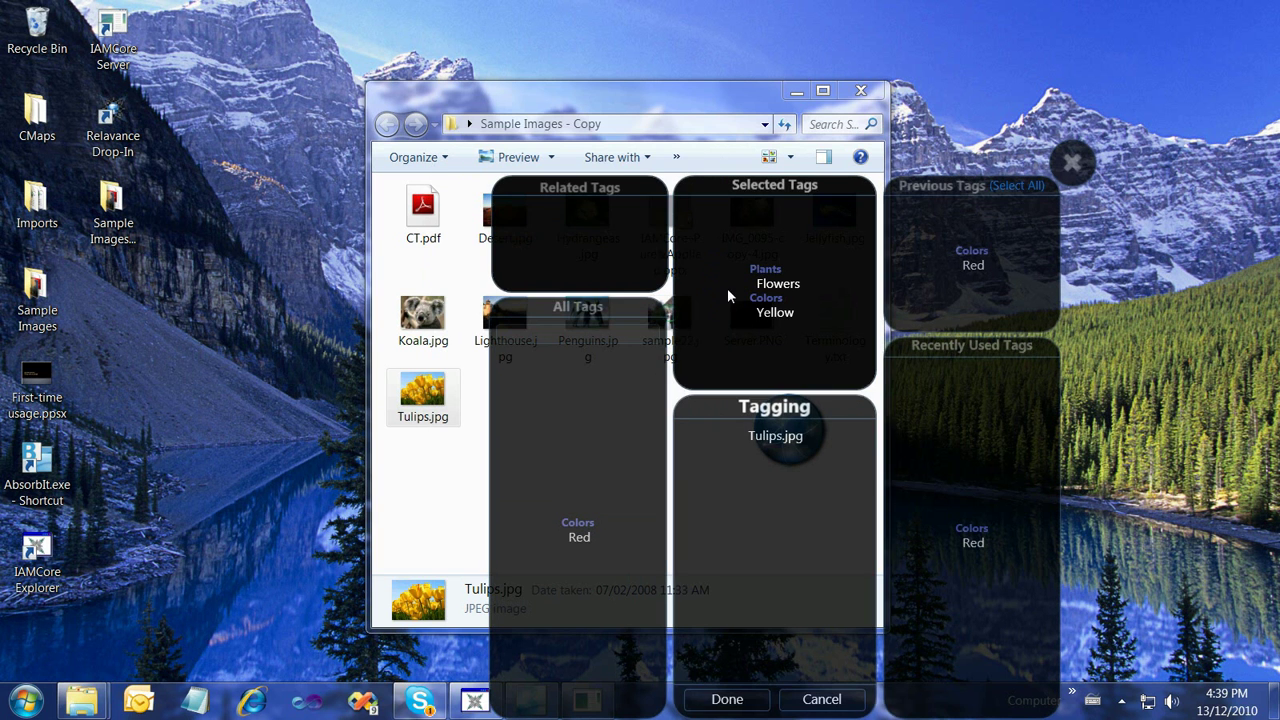
left_click(727, 699)
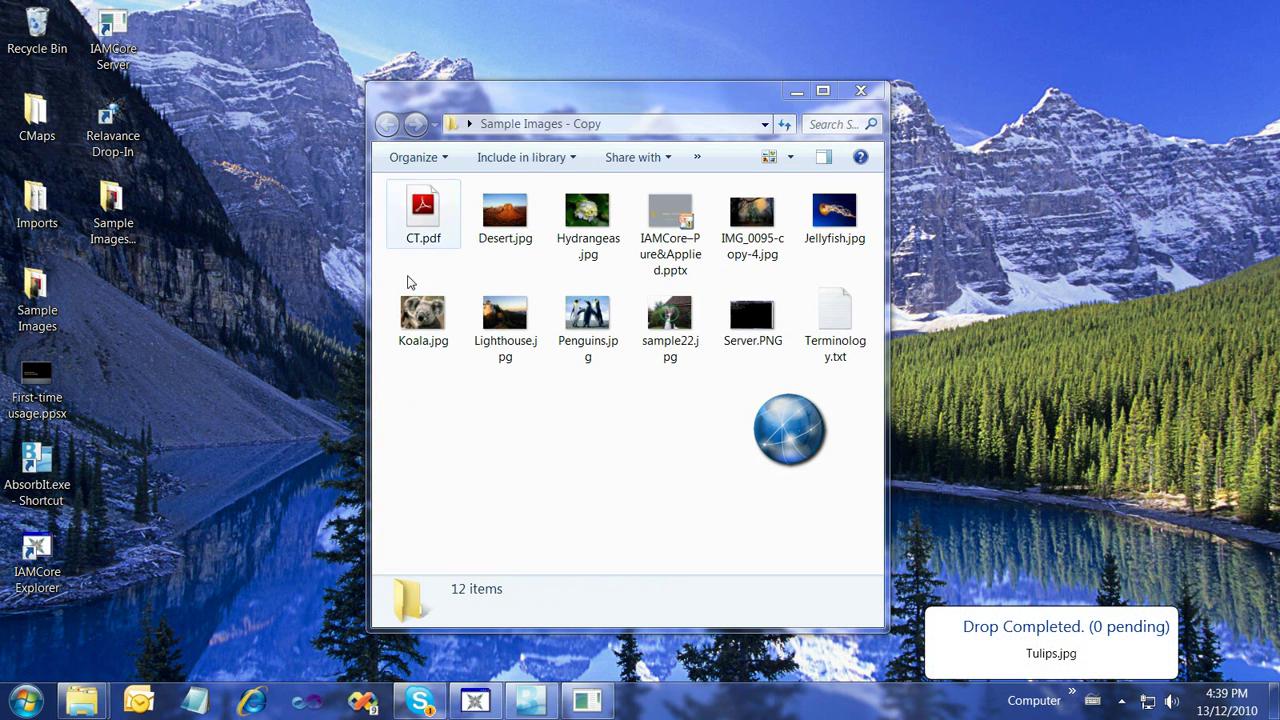
Drop Hydrangeas.jpg tagged Flowers and a new White Colors tag, then open the stored files
left_click_drag(588, 212, 795, 440)
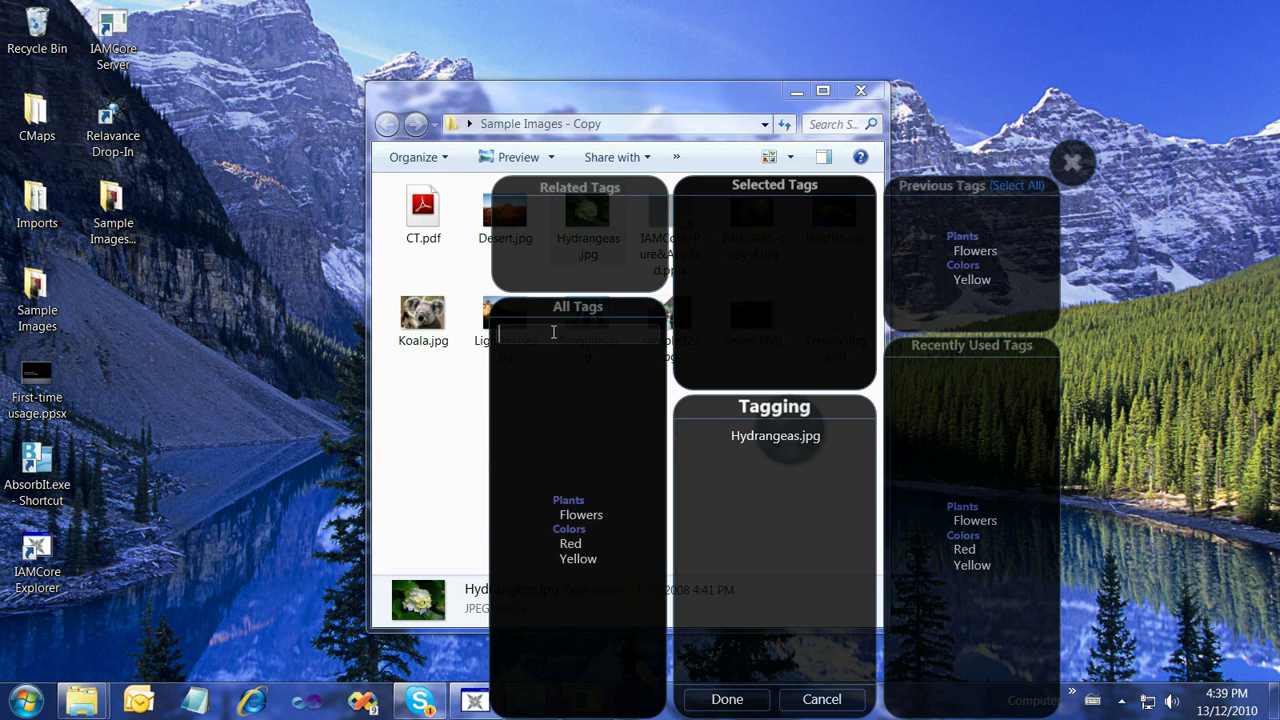
type("white")
key("Return")
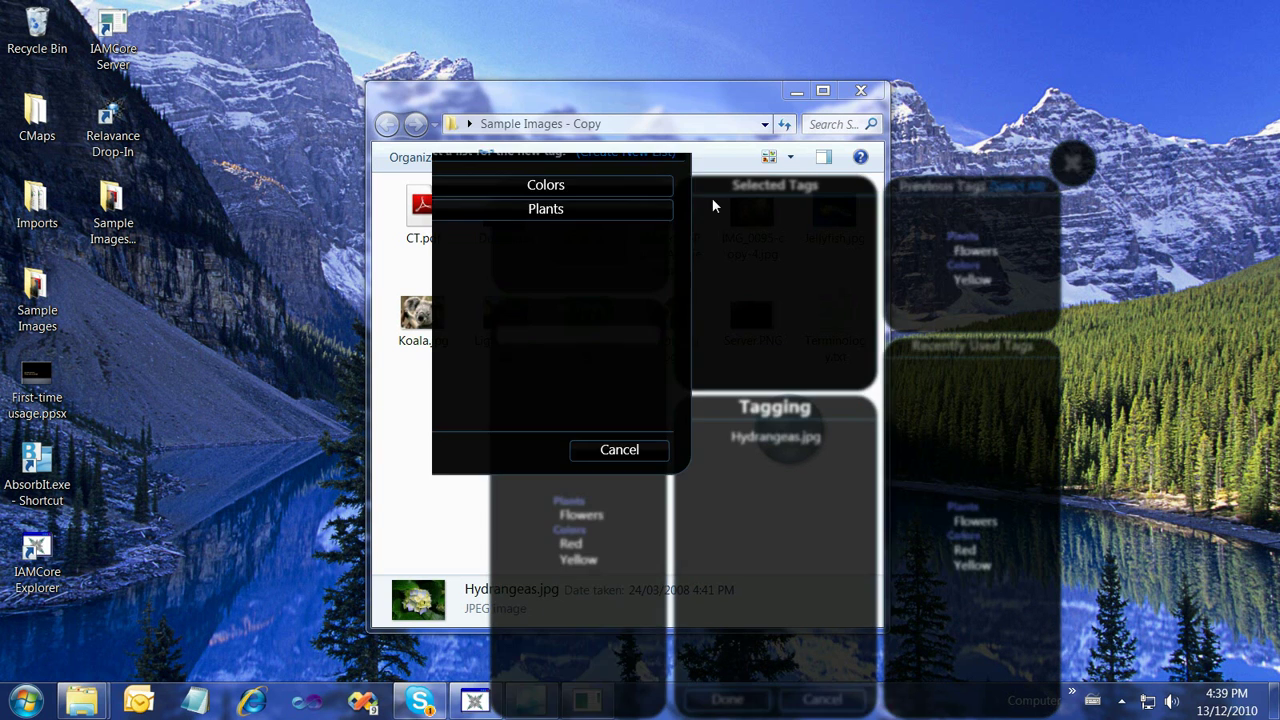
left_click(593, 226)
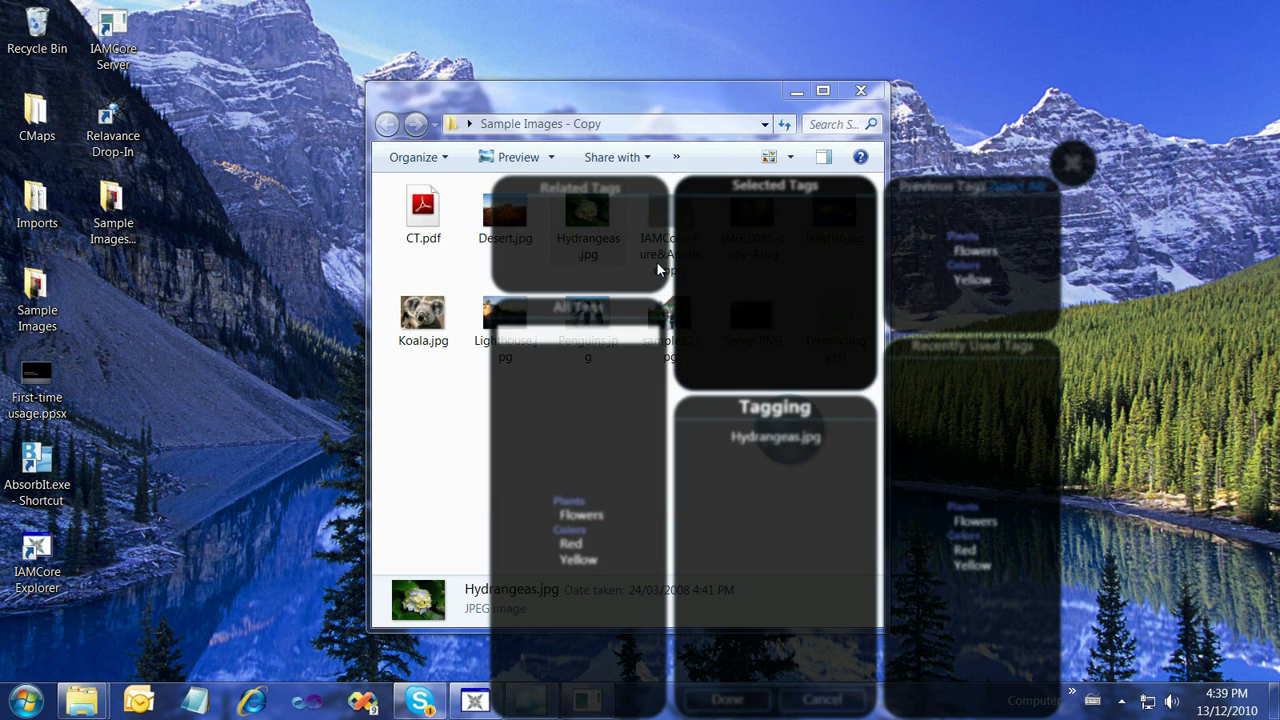
left_click(585, 516)
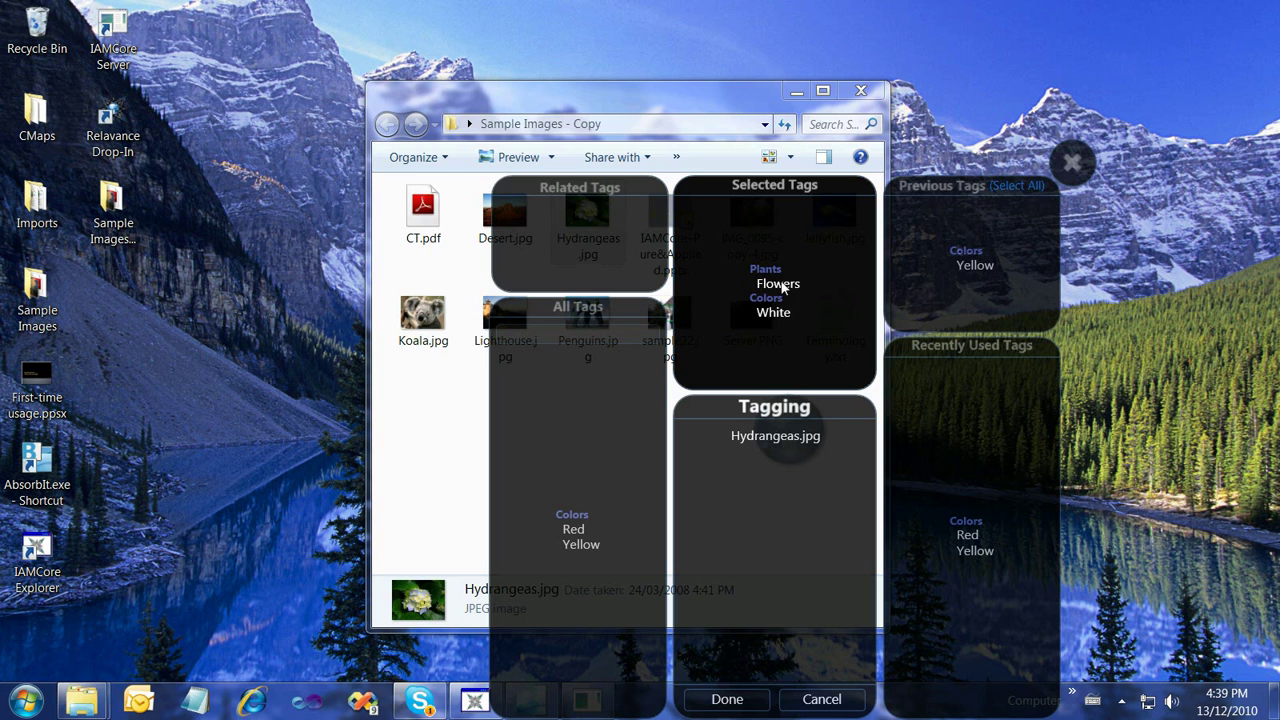
mouse_move(783, 288)
left_click(740, 698)
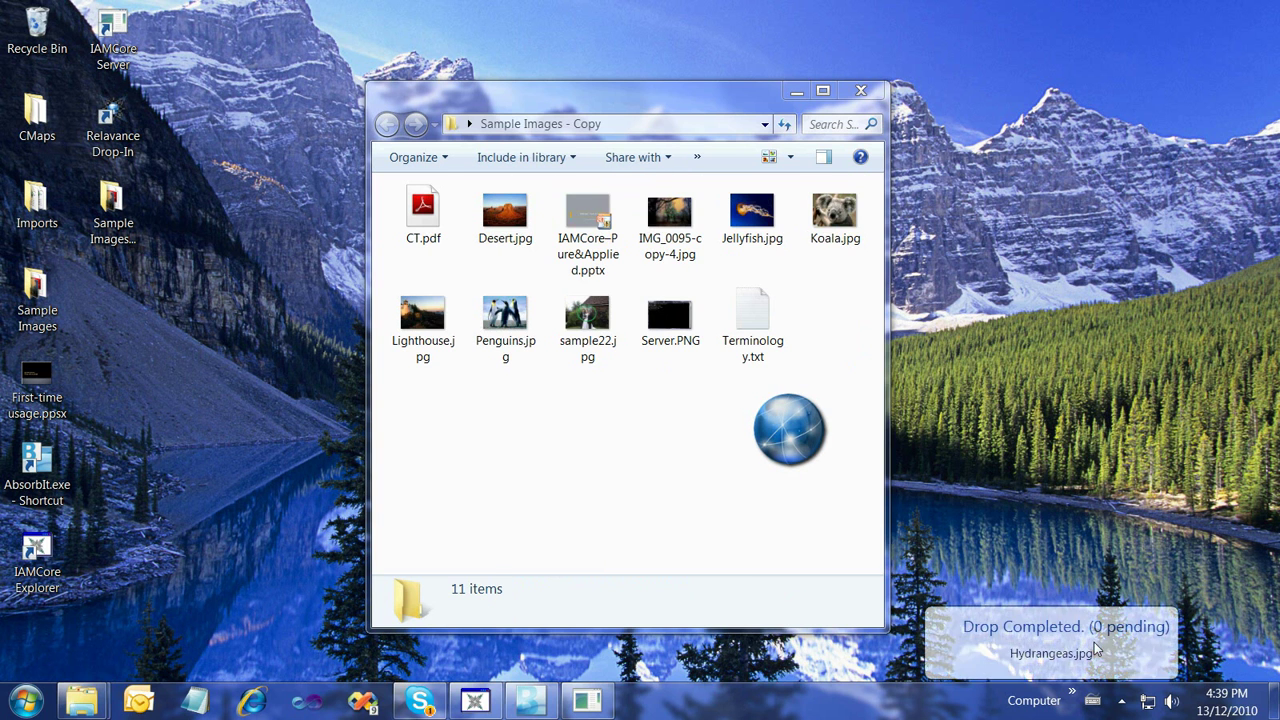
left_click(790, 430)
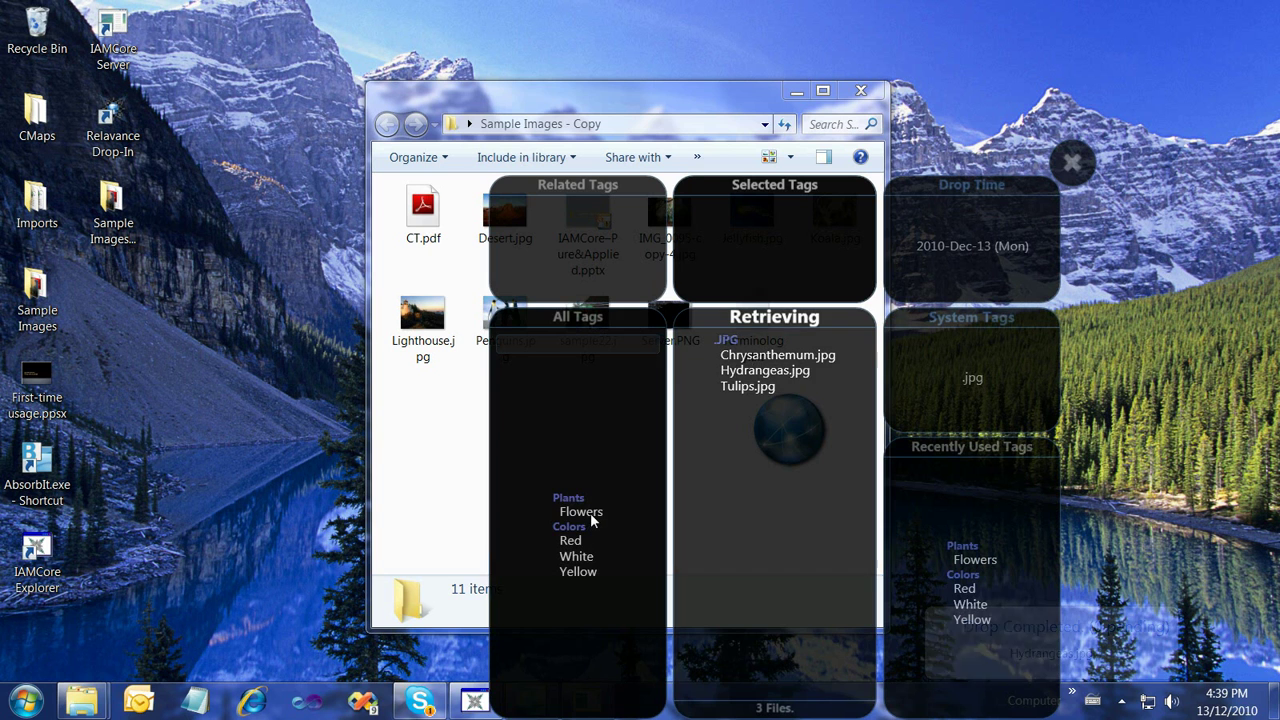
Select Flowers and add Red to the filter tags so only Chrysanthemum.jpg is retrieved
mouse_move(590, 518)
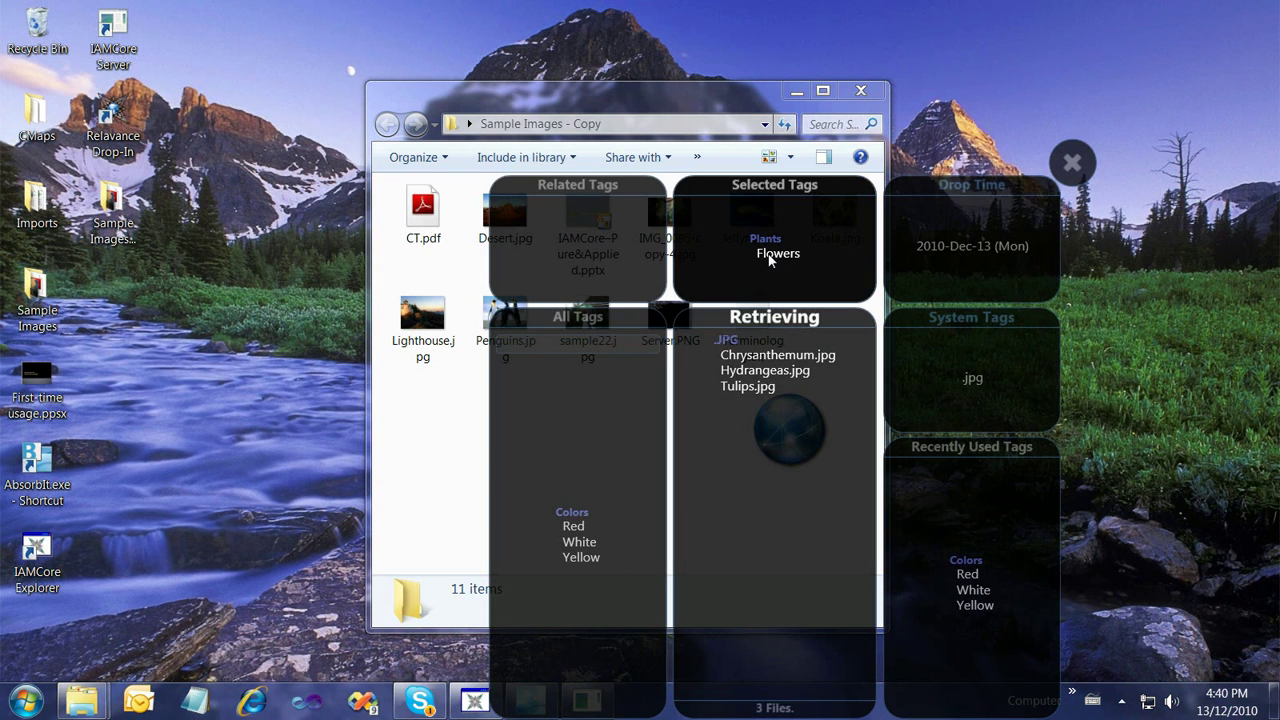
left_click(770, 256)
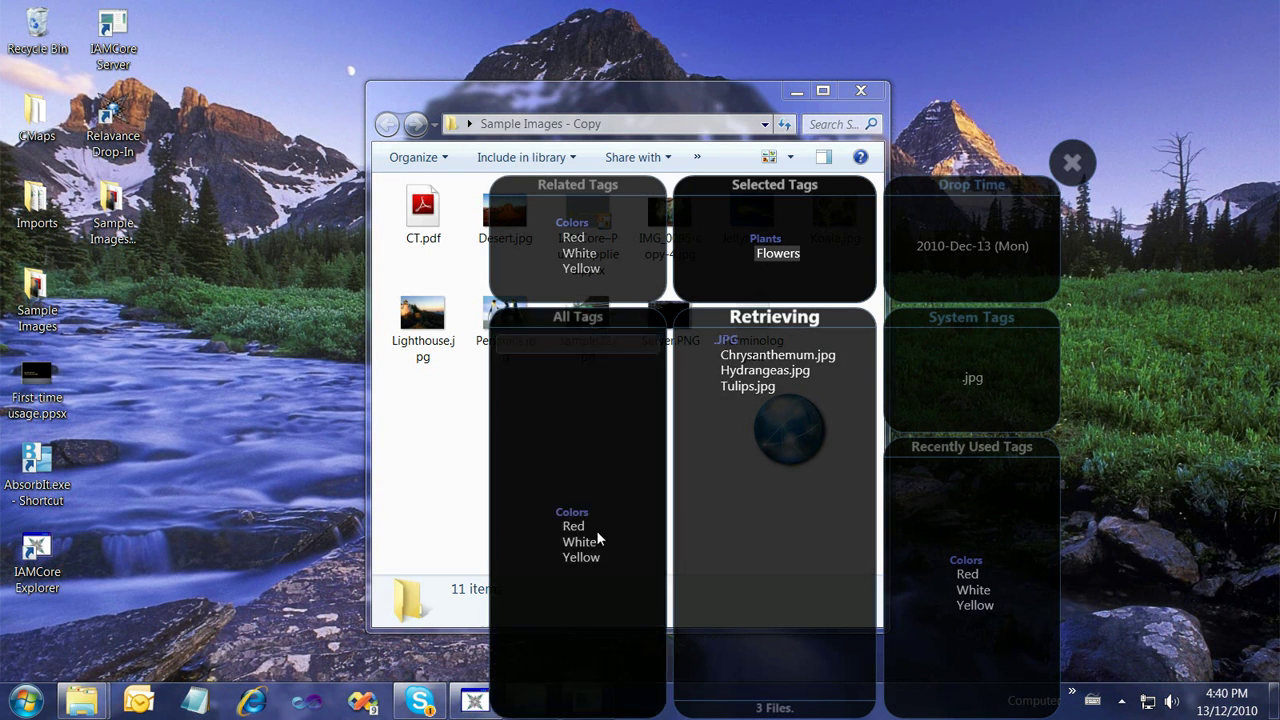
left_click_drag(577, 532, 780, 252)
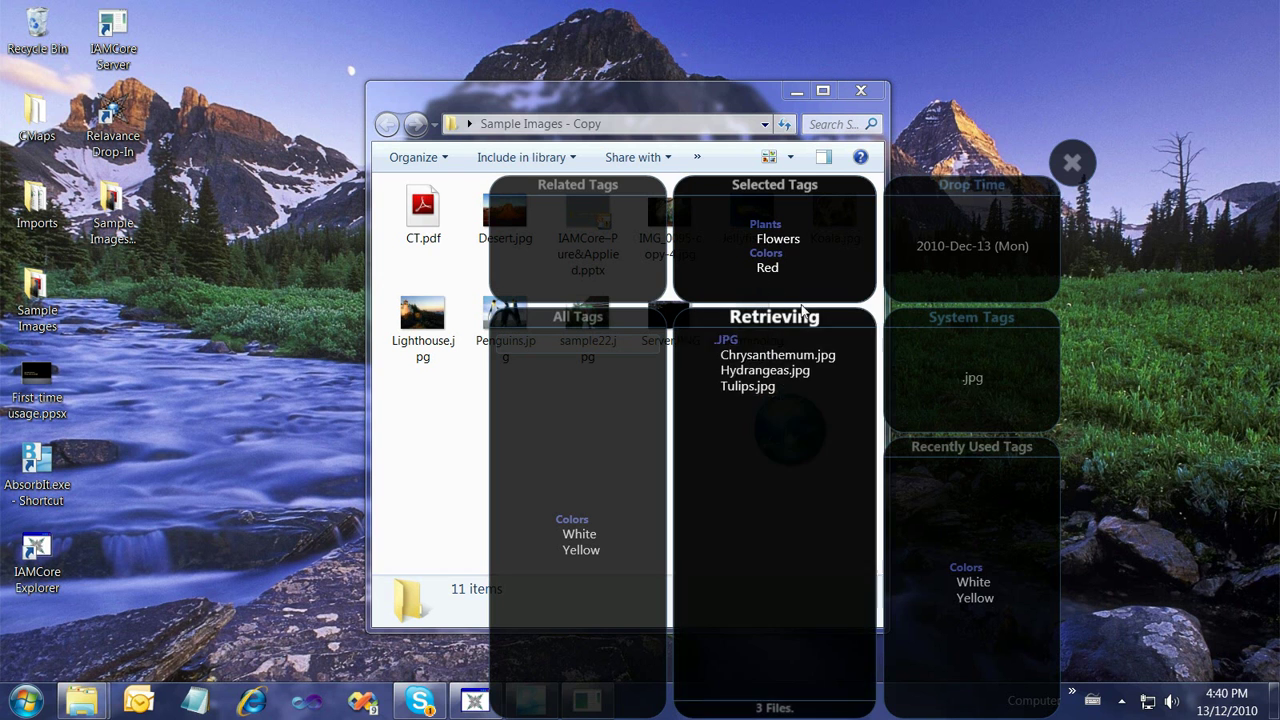
left_click(767, 268)
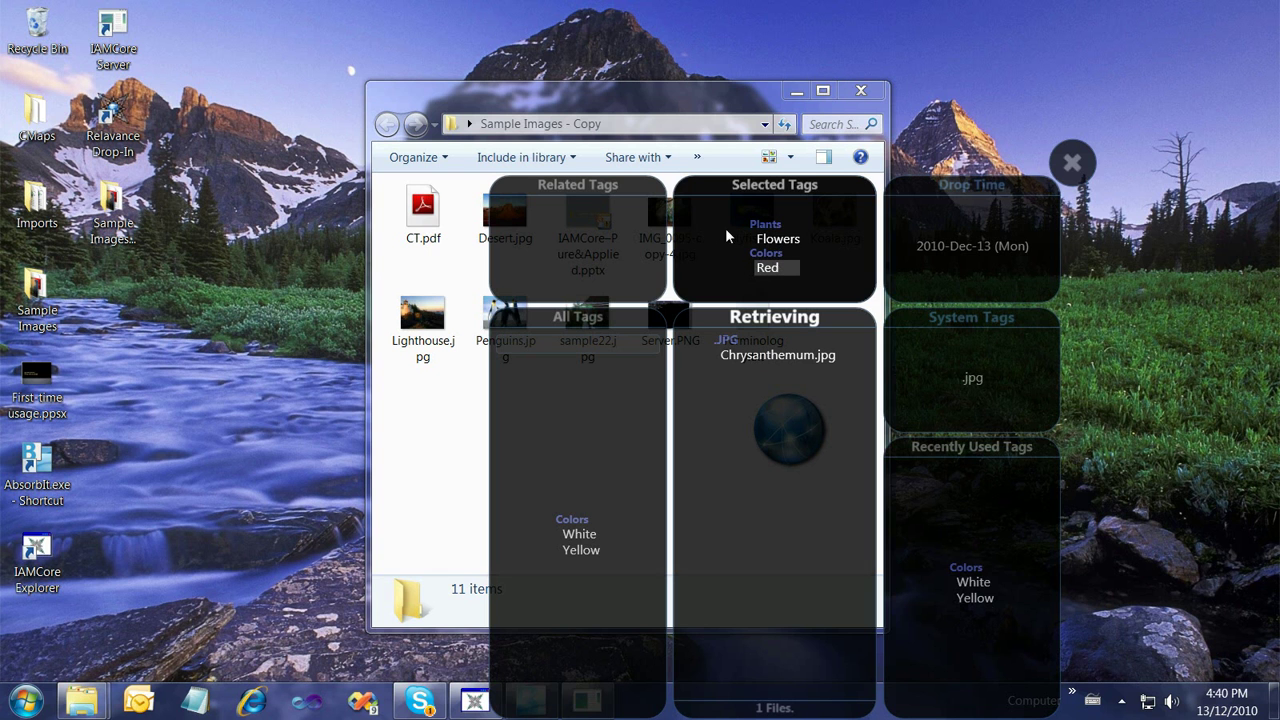
left_click(778, 241)
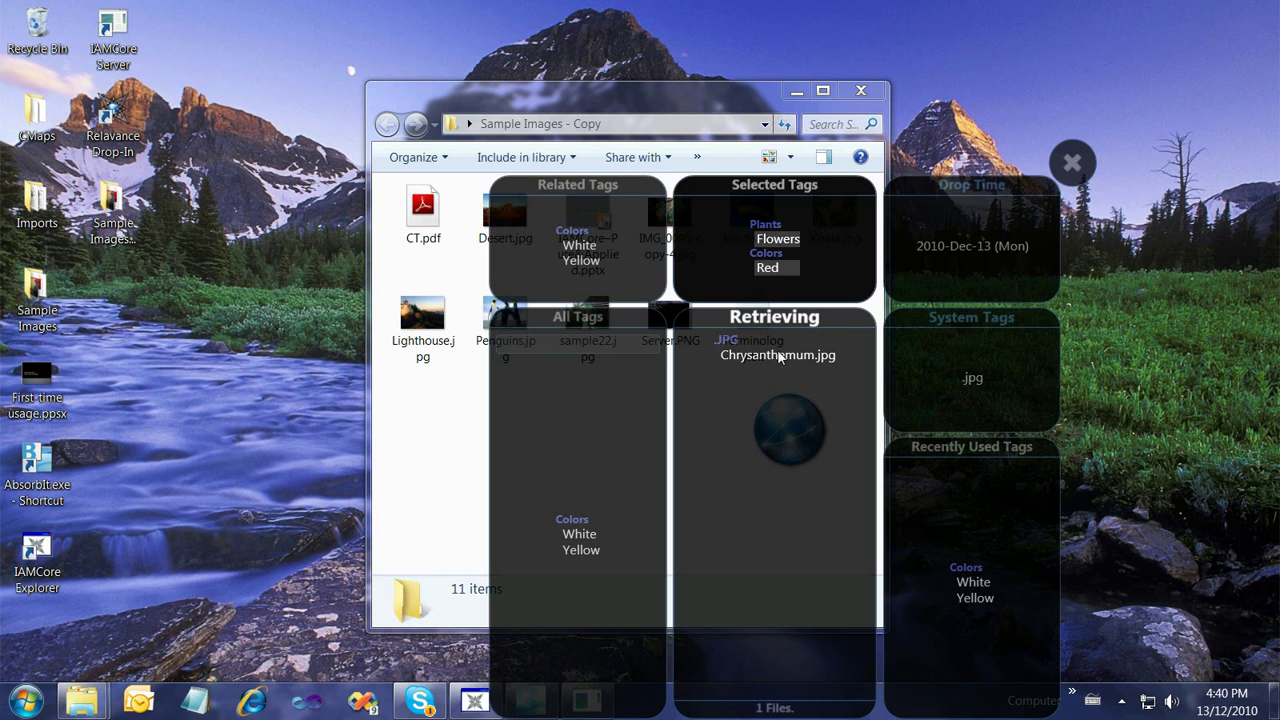
Toggle the 2010-Dec-13 drop date and .jpg file-type filters on and off
left_click(977, 248)
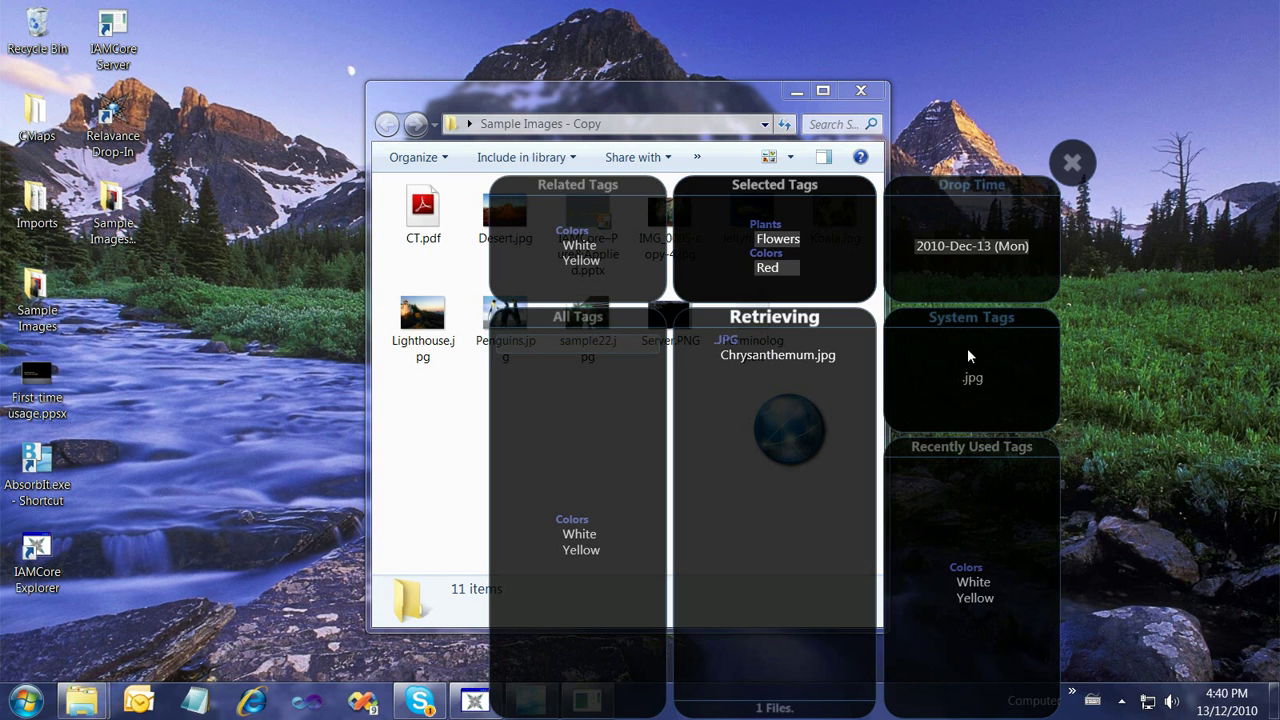
left_click(970, 377)
left_click(970, 380)
left_click(970, 380)
left_click(970, 380)
left_click(970, 380)
left_click(970, 380)
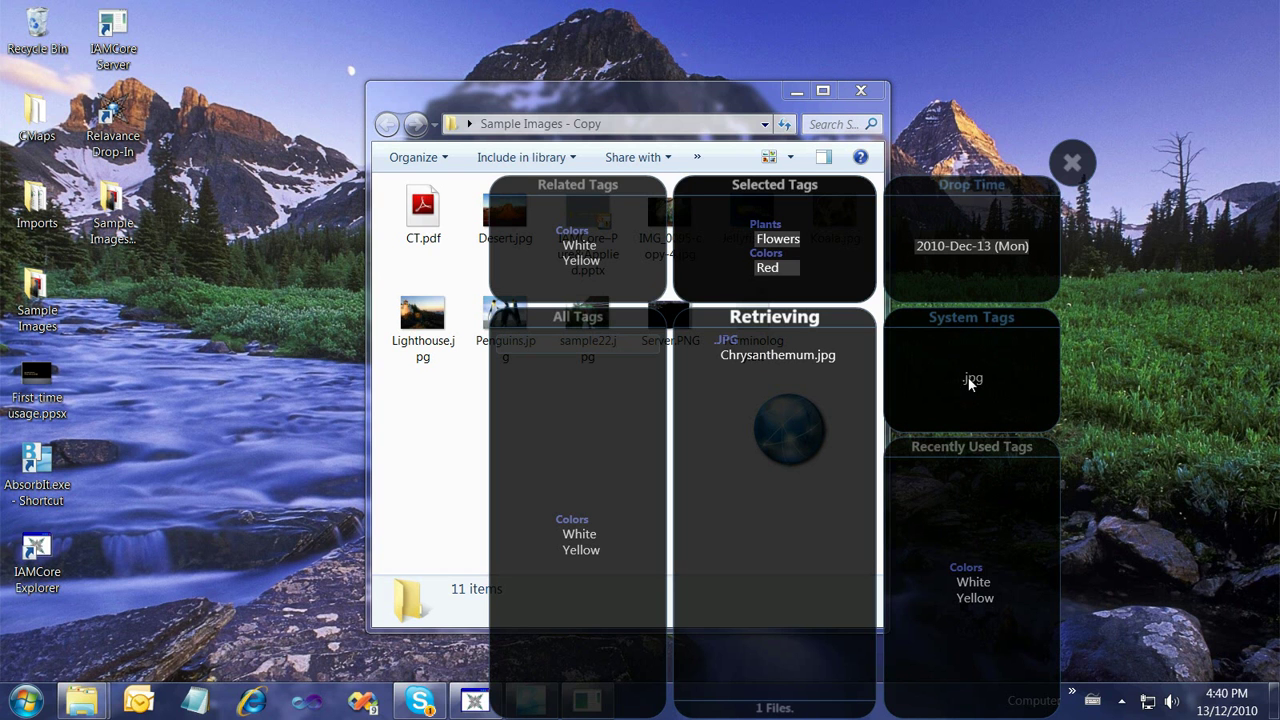
Remove the drop date, Red and Flowers filters and close the tag browser
left_click(966, 257)
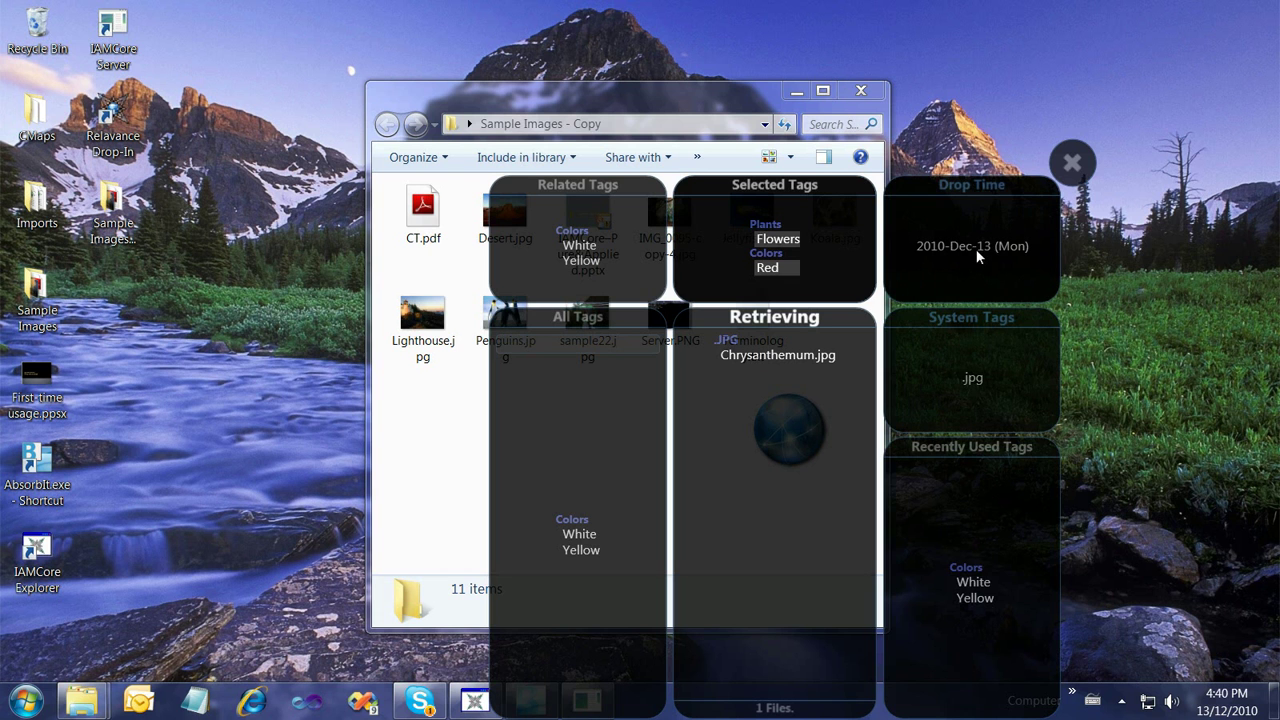
left_click(784, 270)
left_click(787, 240)
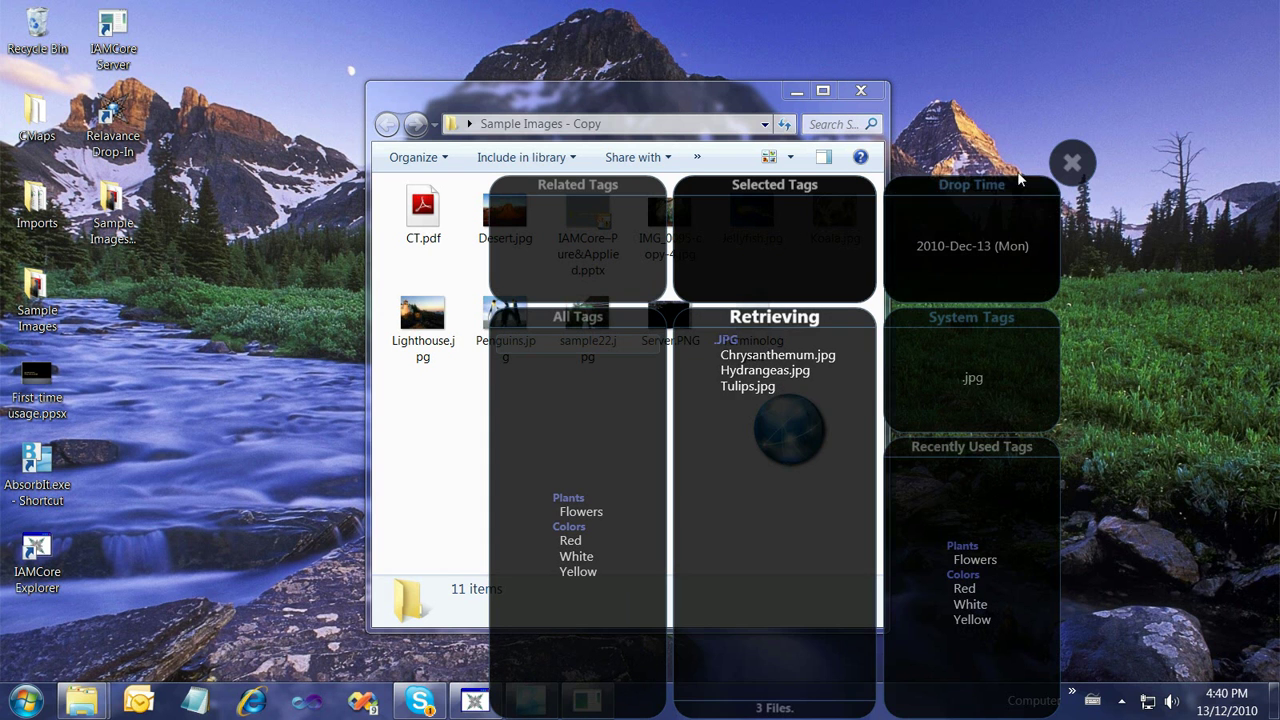
left_click(1072, 163)
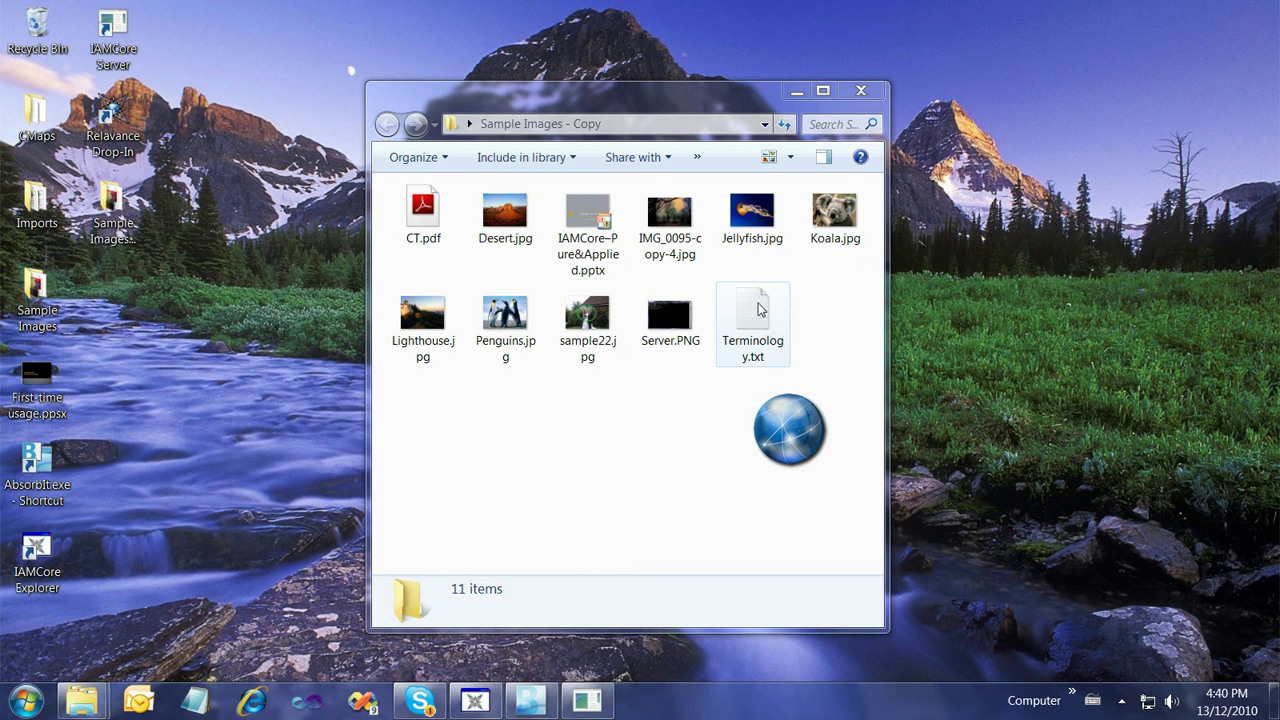
Drop Terminology.txt into Drop-In and tag it with a new Docs tag in a new Projects list
left_click_drag(758, 310, 772, 417)
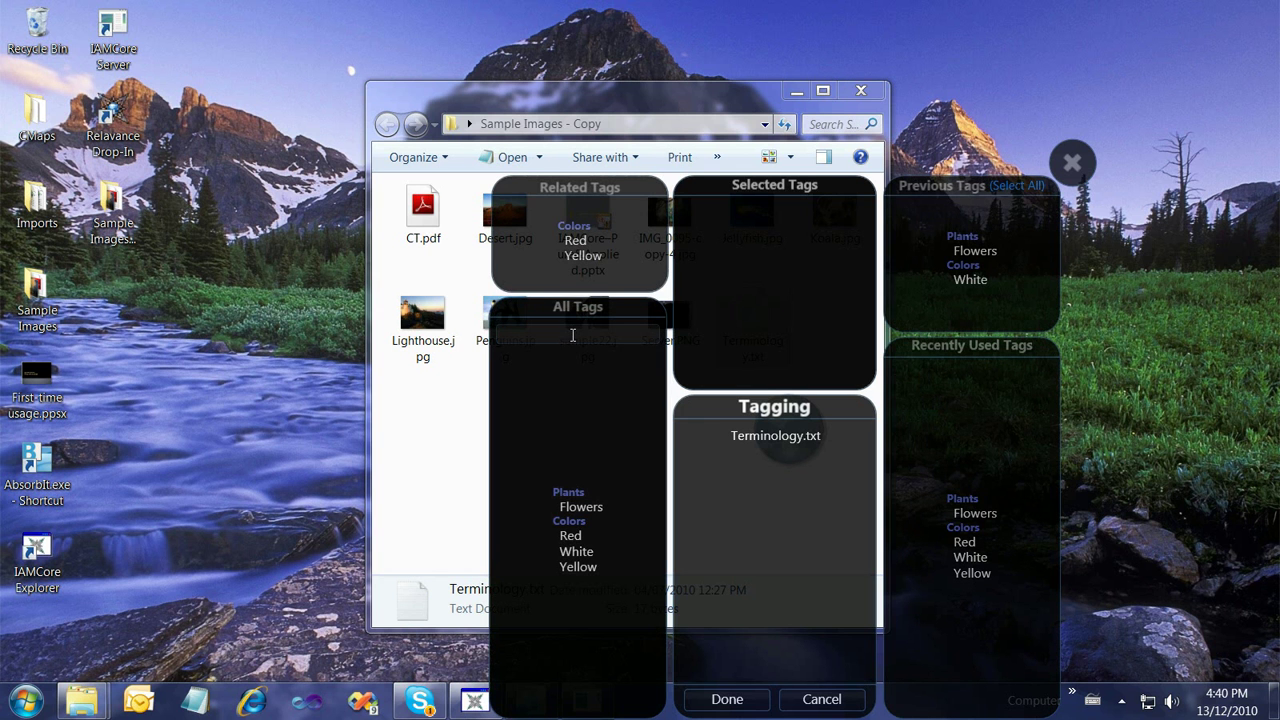
type("docs")
key("Return")
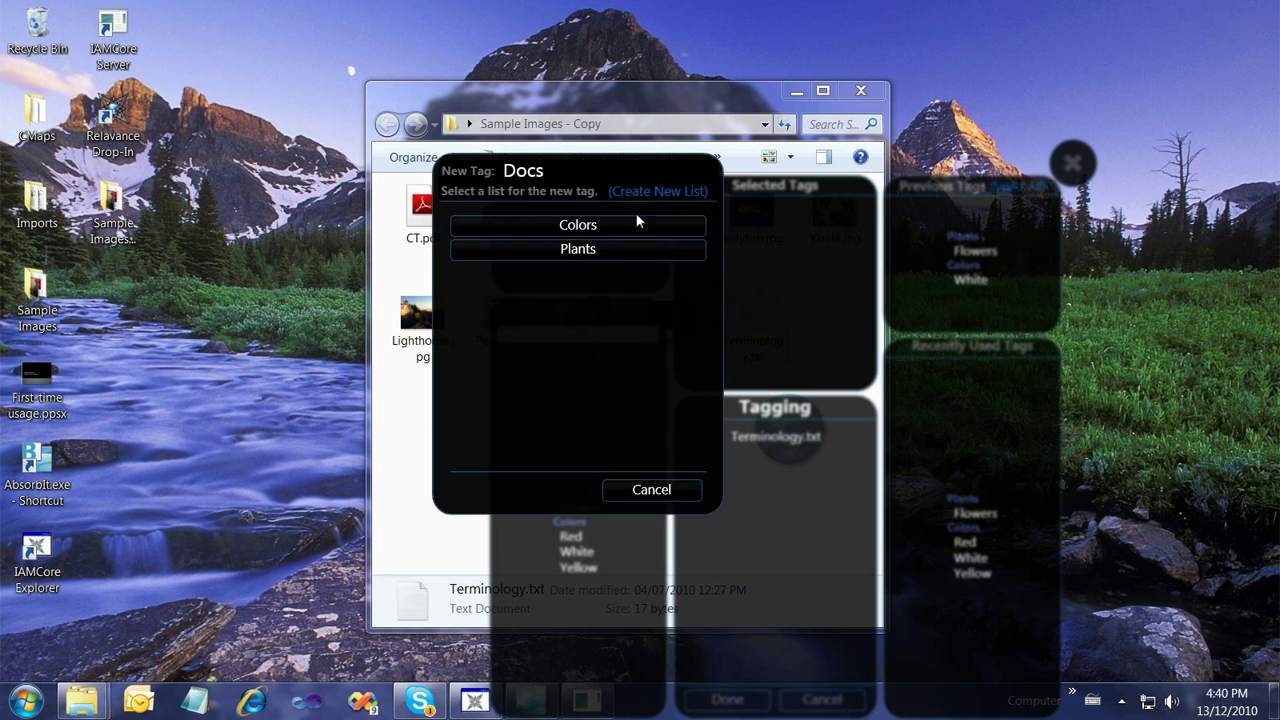
left_click(644, 196)
type("pro")
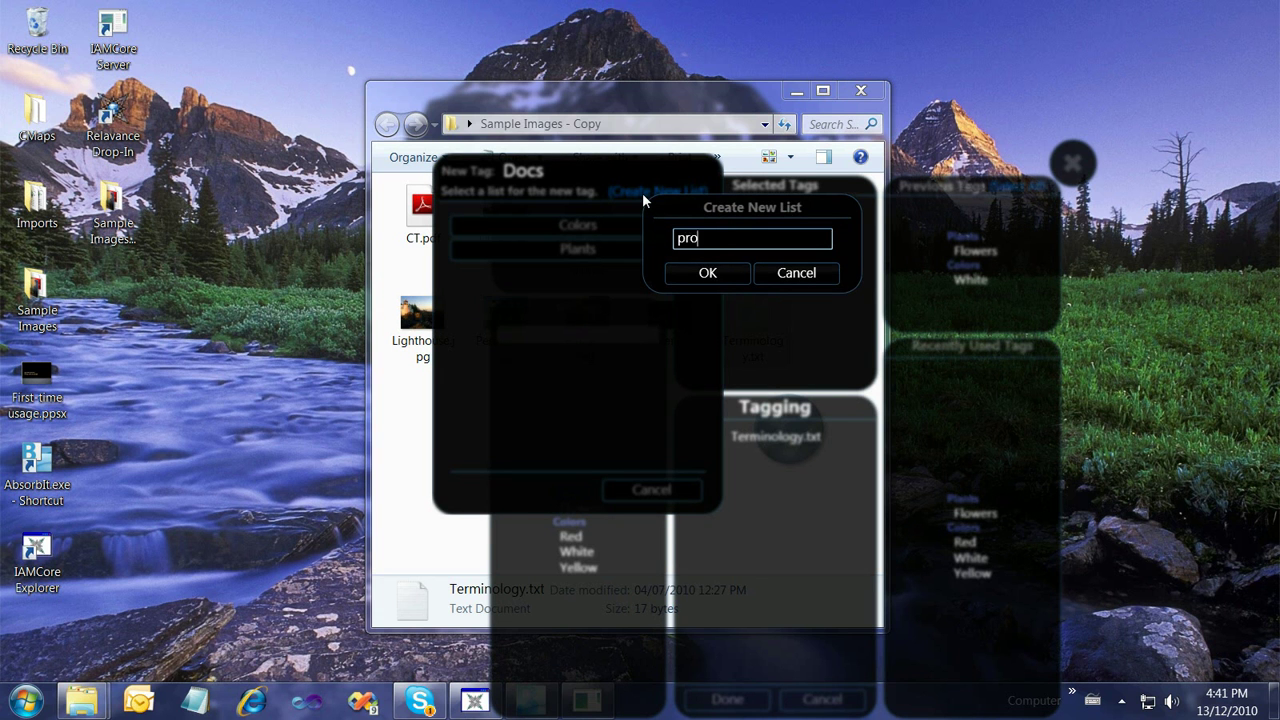
type("jects")
key("Return")
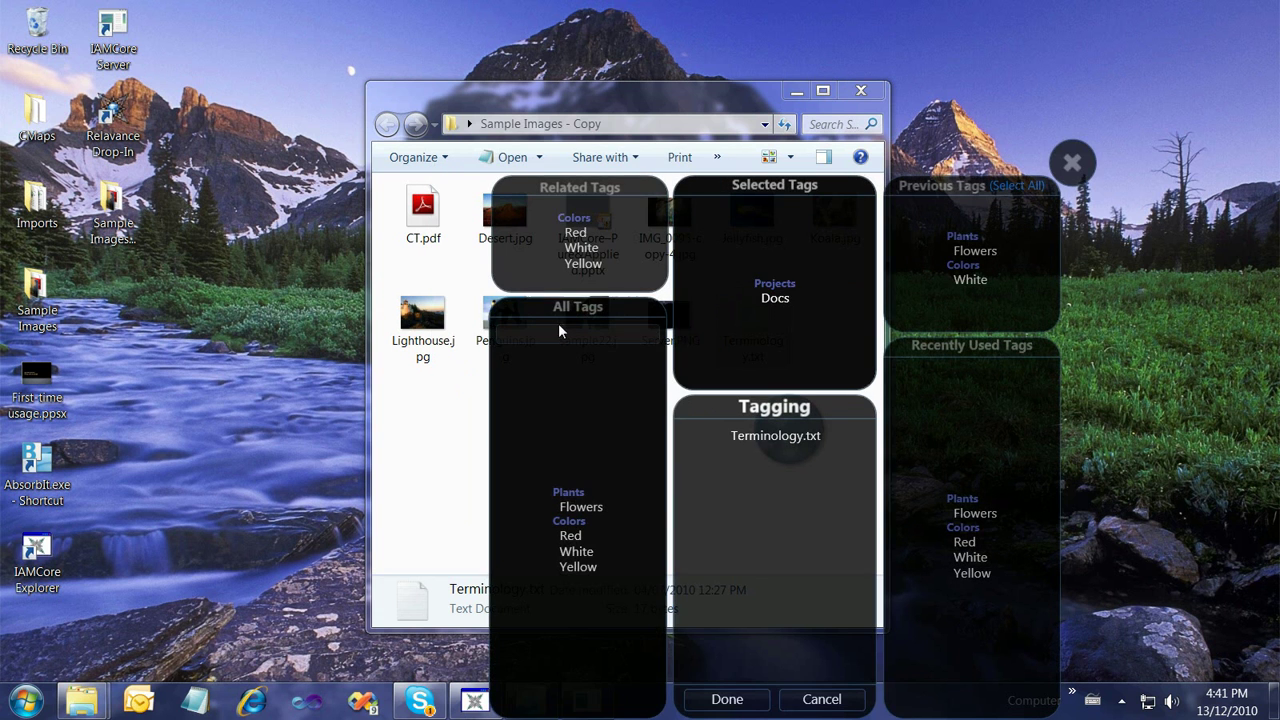
Add a 'leisure' tag in a new Companies list and complete the drop
type("leisure")
key("Return")
left_click(656, 187)
type("companies")
key("Return")
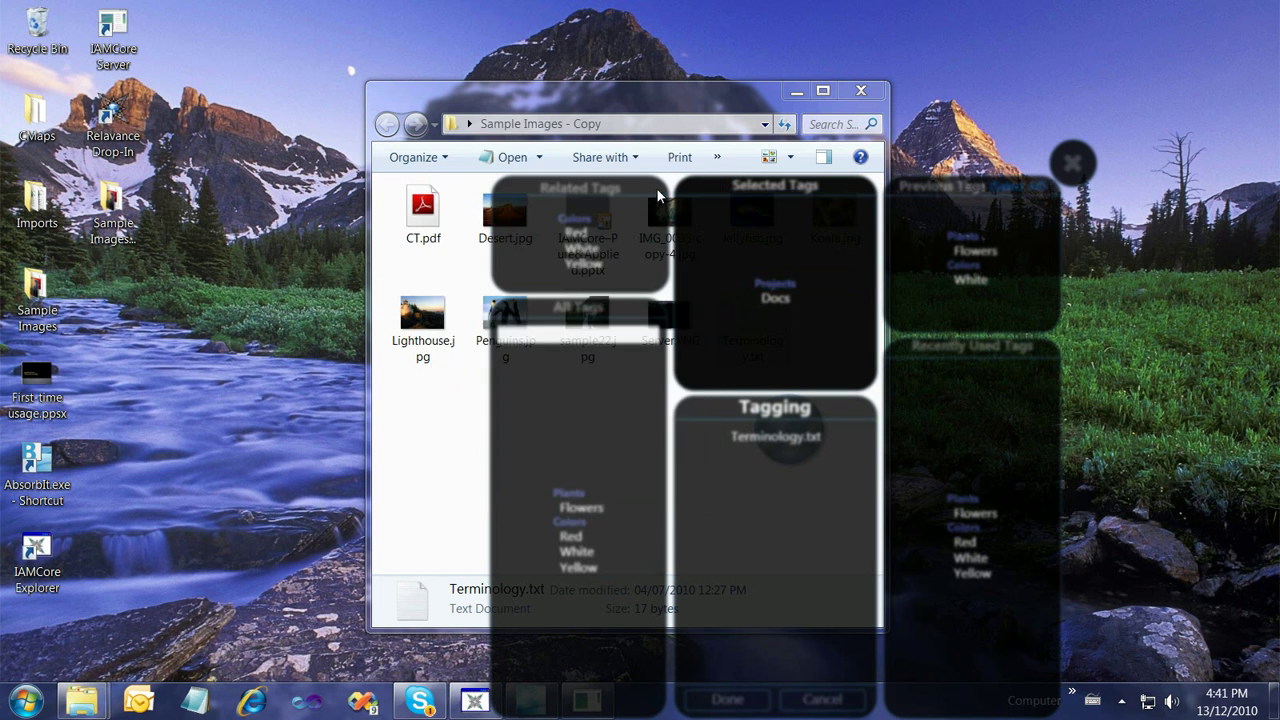
left_click(729, 699)
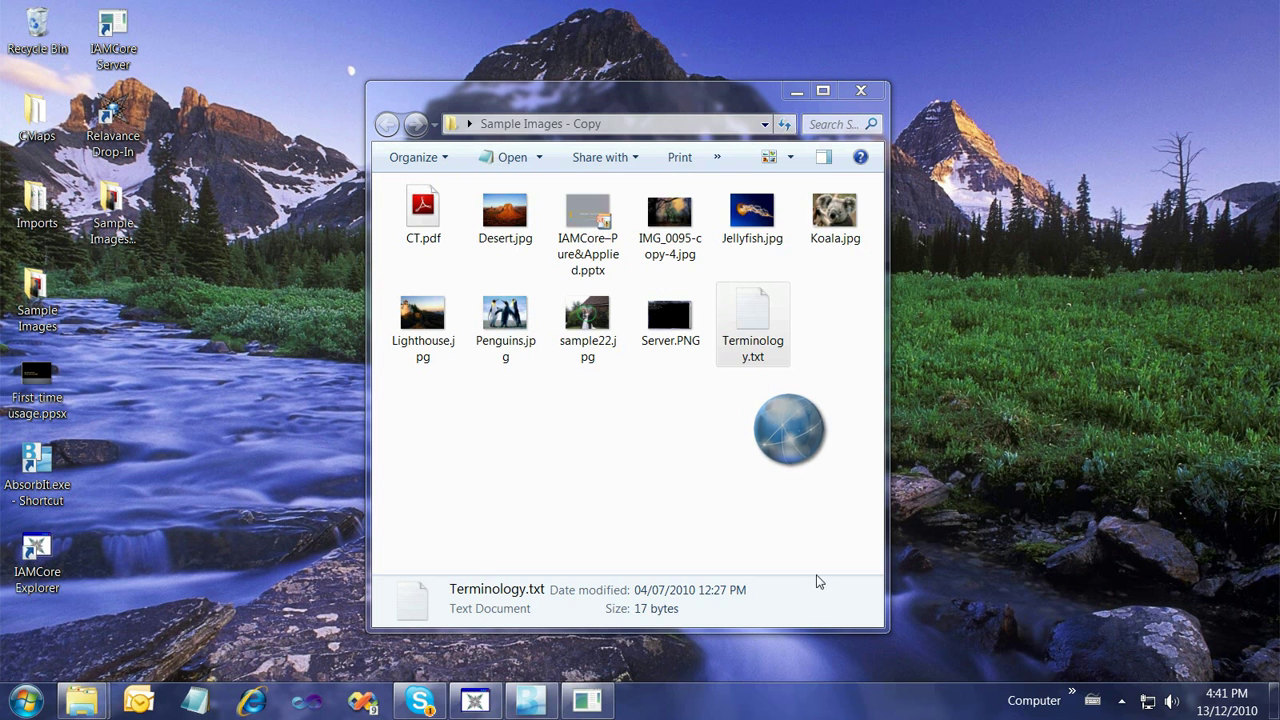
Open the retrieved files view and filter by .txt to find Terminology.txt
left_click(797, 437)
left_click(971, 385)
left_click(780, 356)
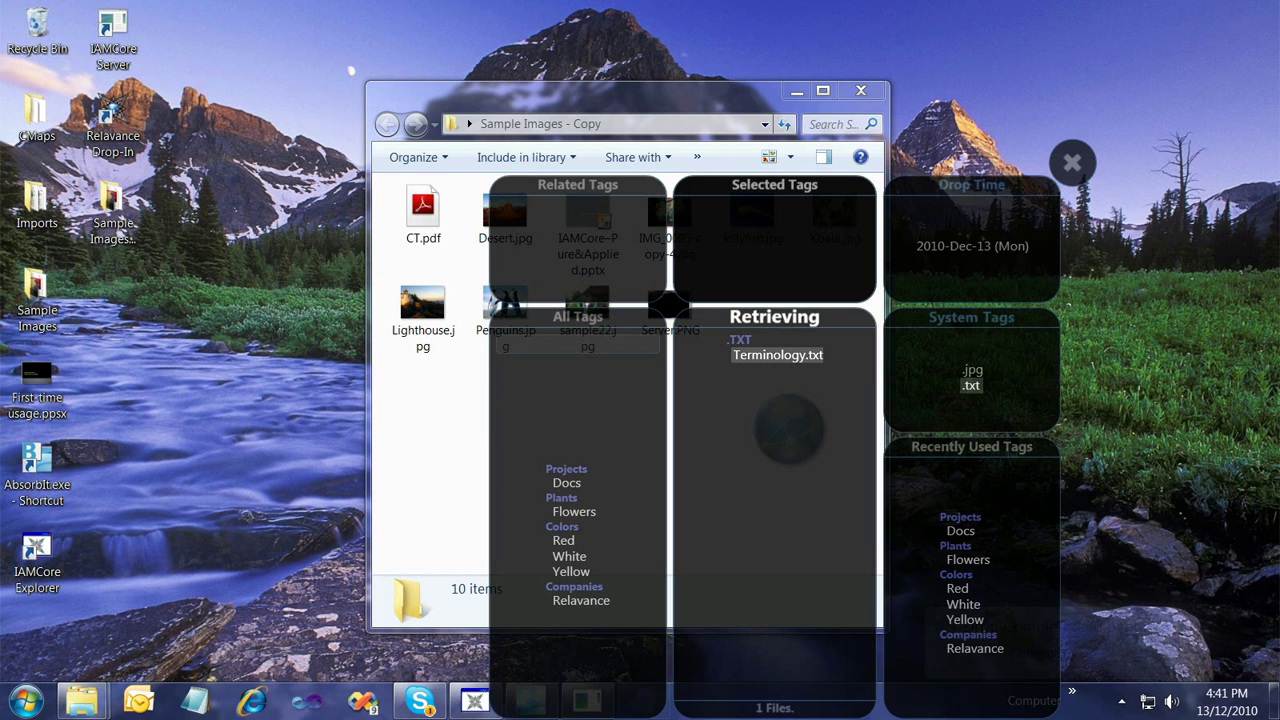
Toggle the .jpg and .txt file-type filters, ending with all filters cleared
left_click(976, 386)
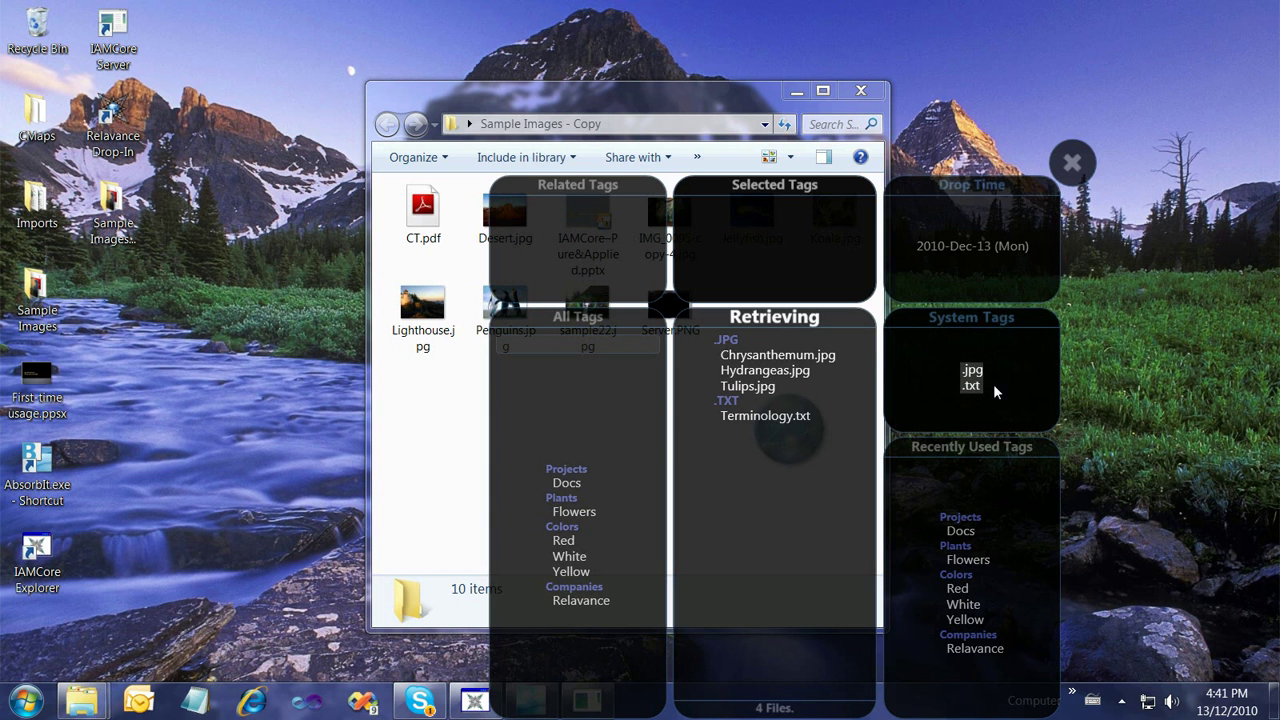
left_click(971, 388)
left_click(974, 372)
left_click(974, 386)
left_click(974, 387)
left_click(974, 372)
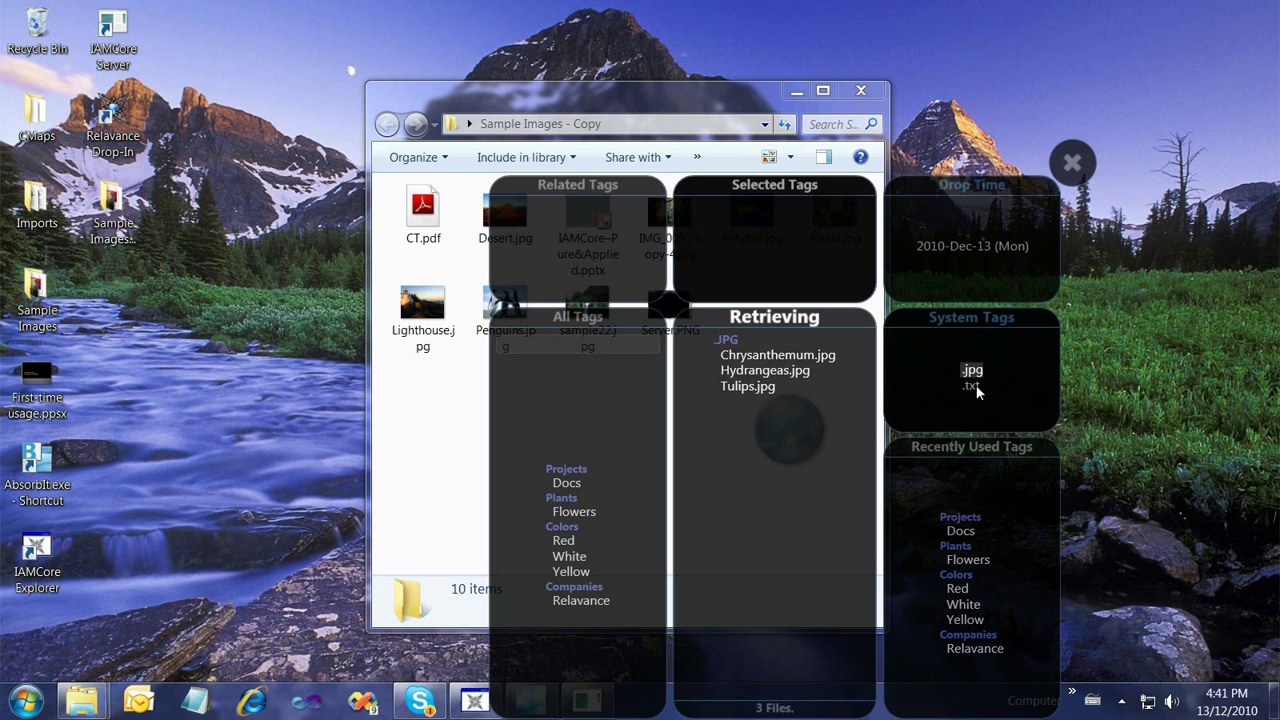
left_click(975, 374)
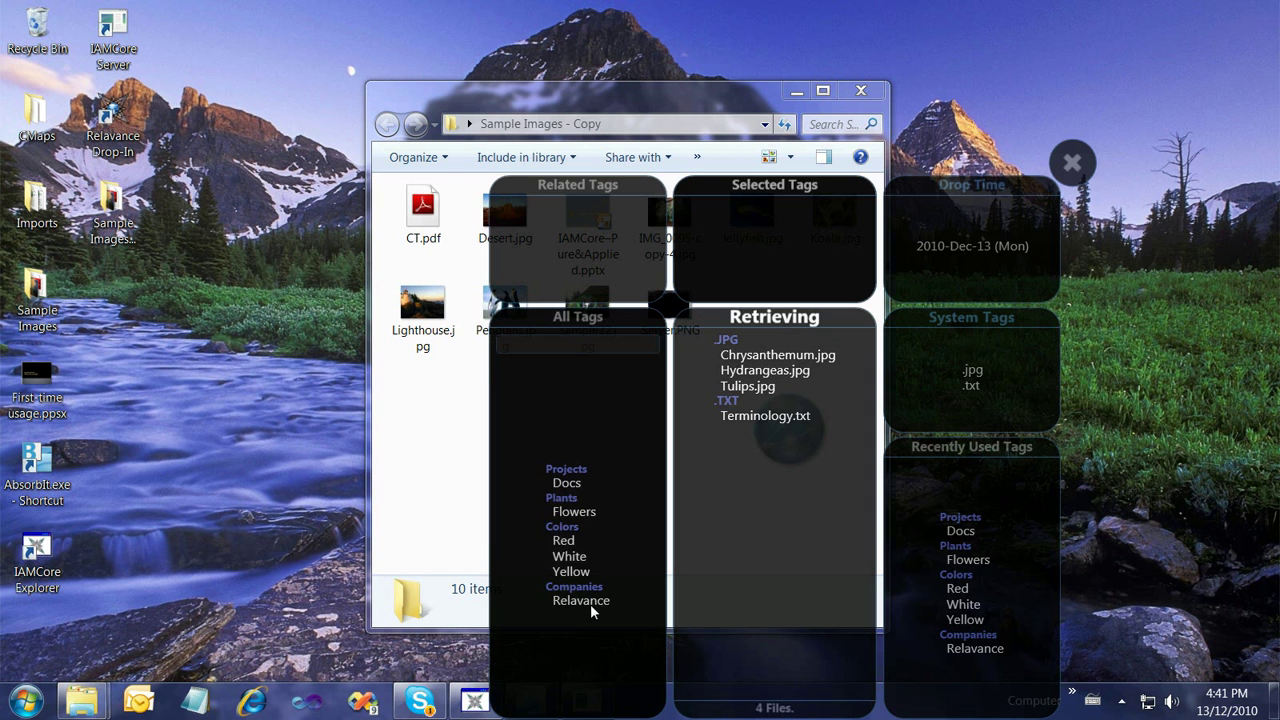
Filter the dropped files by the Flowers and Docs tags and the .txt file type
left_click(574, 511)
left_click(566, 483)
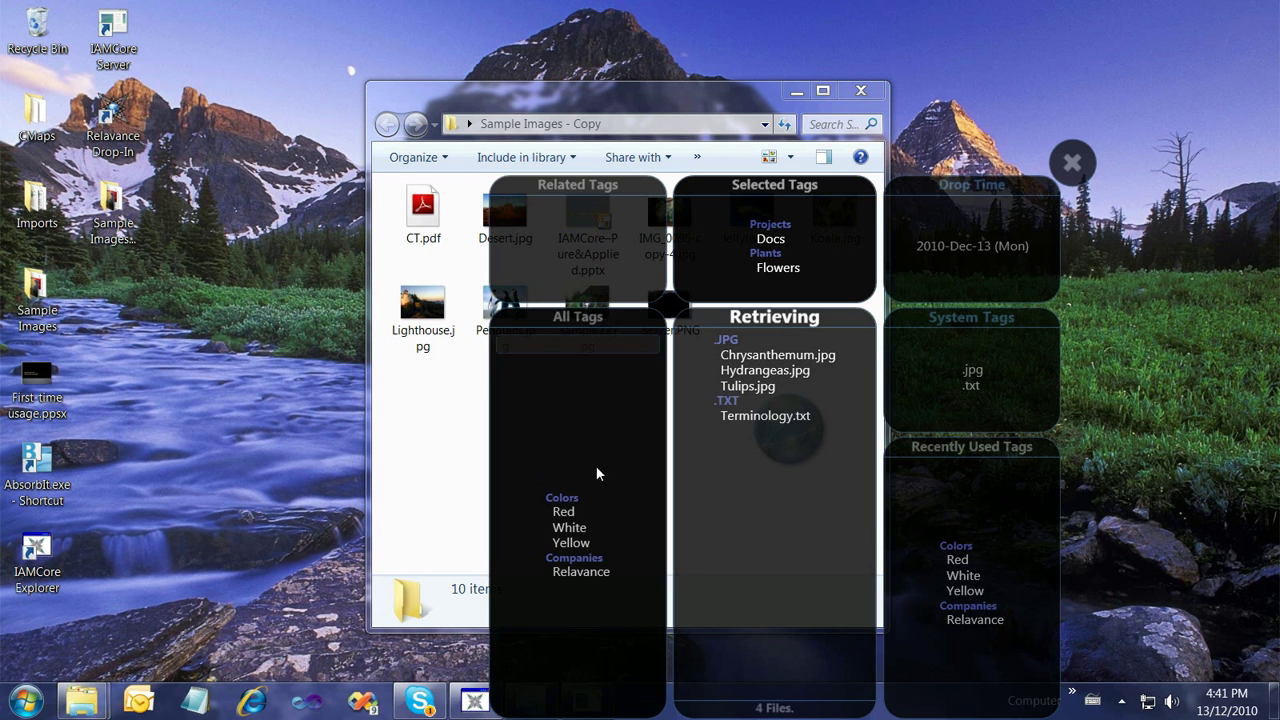
left_click(973, 385)
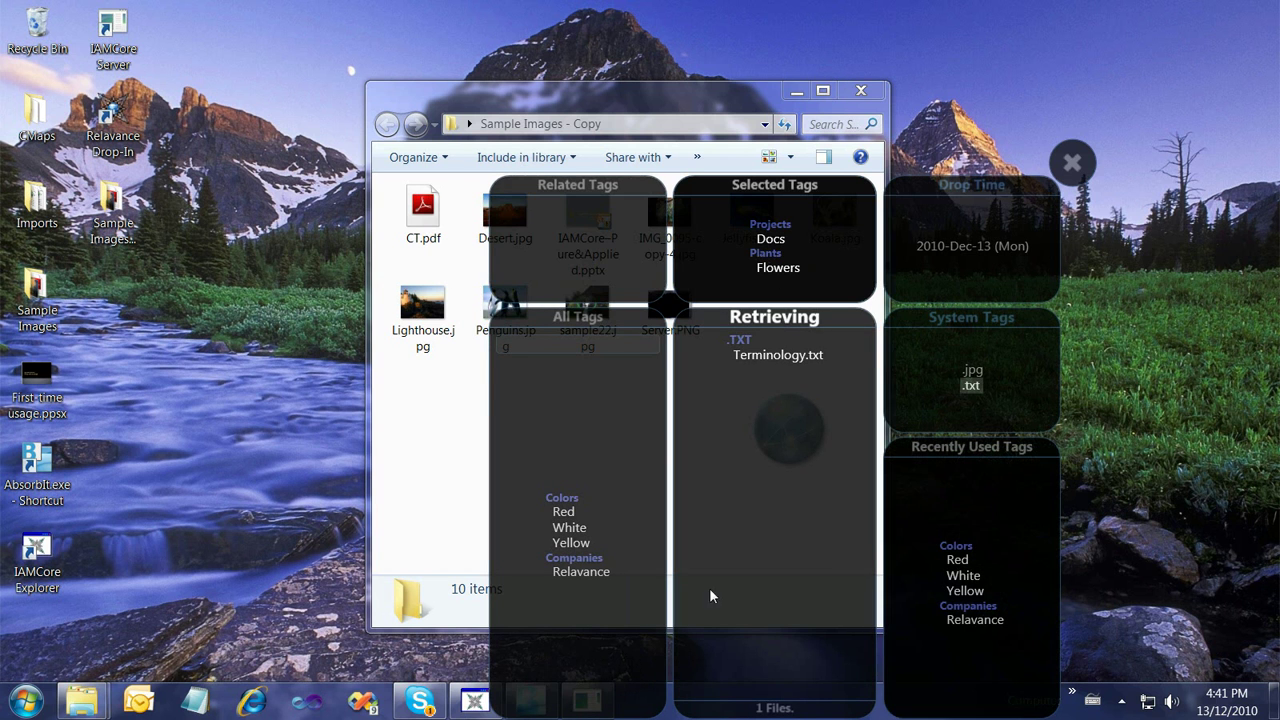
Remove the Docs and Flowers tags from the filter and close the tag retrieval view
left_click(772, 240)
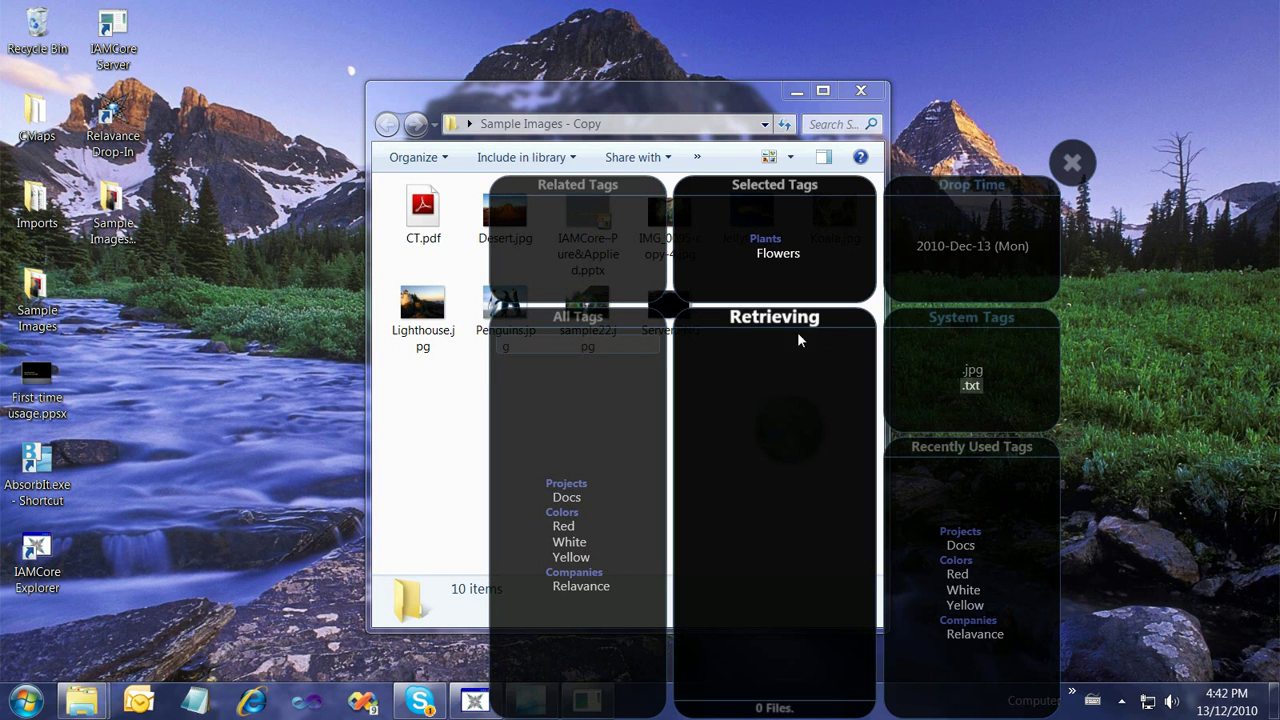
left_click(785, 322)
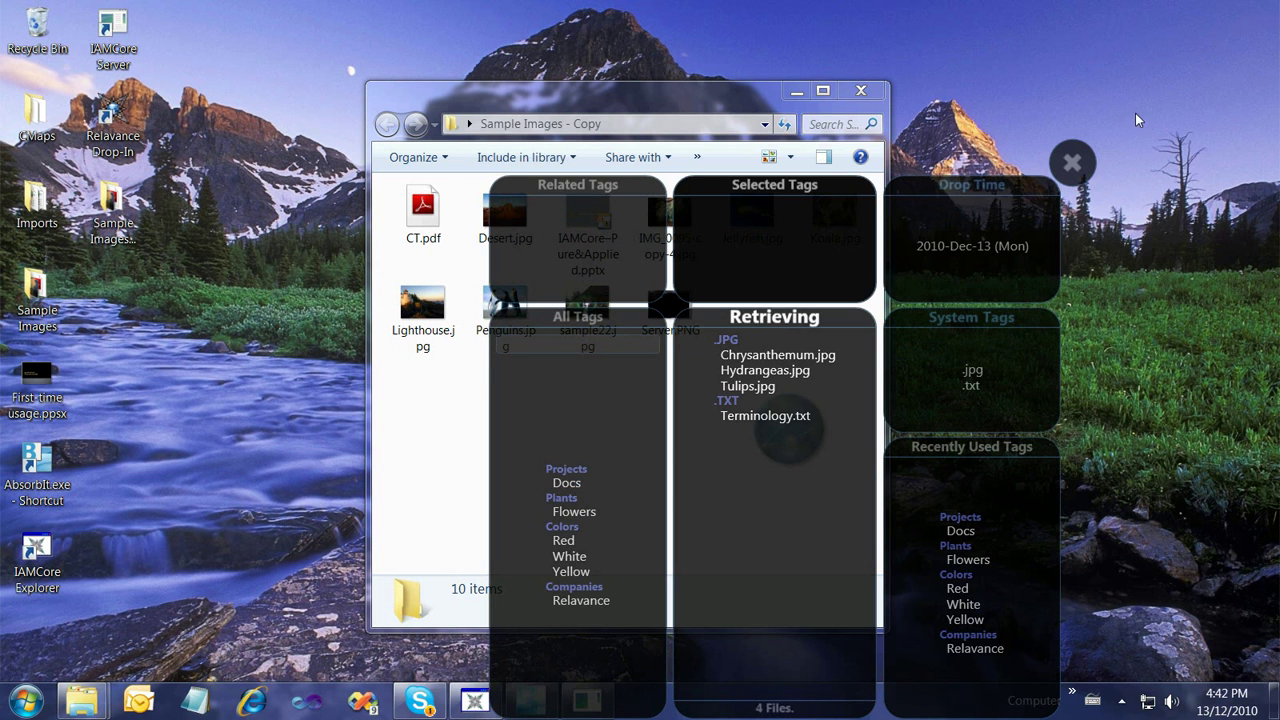
left_click(1071, 163)
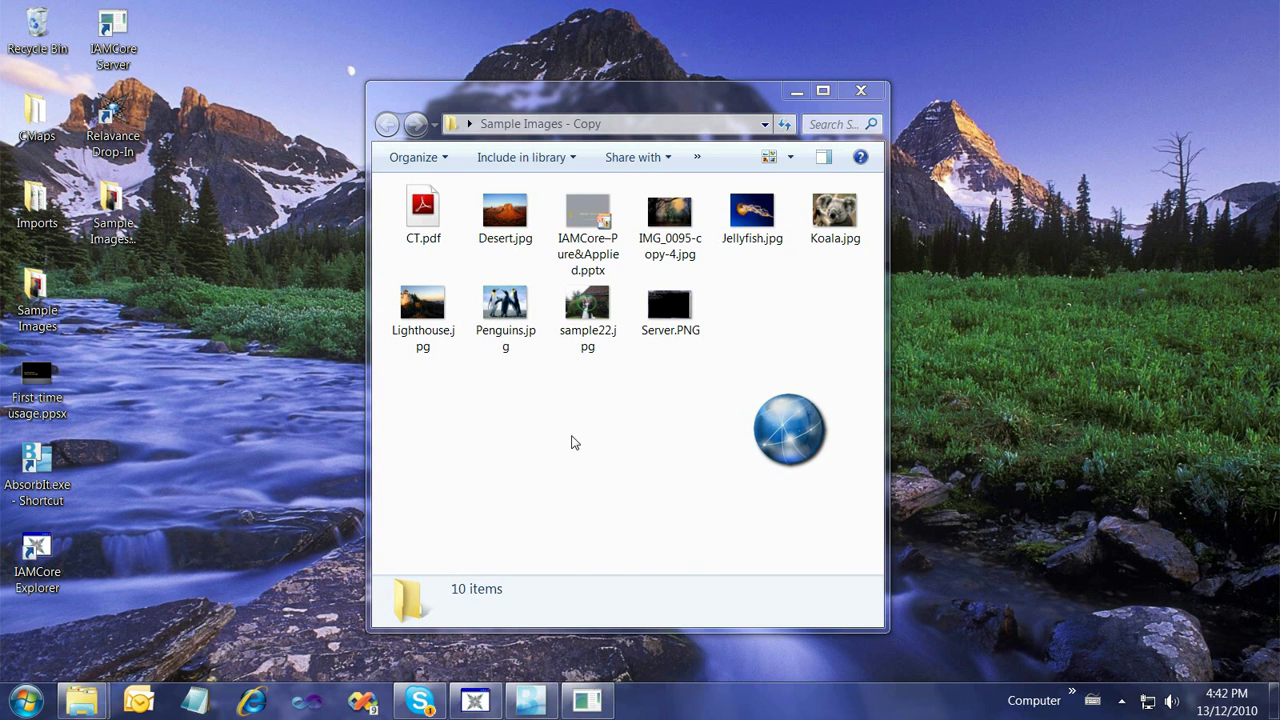
Minimize the Sample Images - Copy window and open the Documents library from Start
left_click(795, 92)
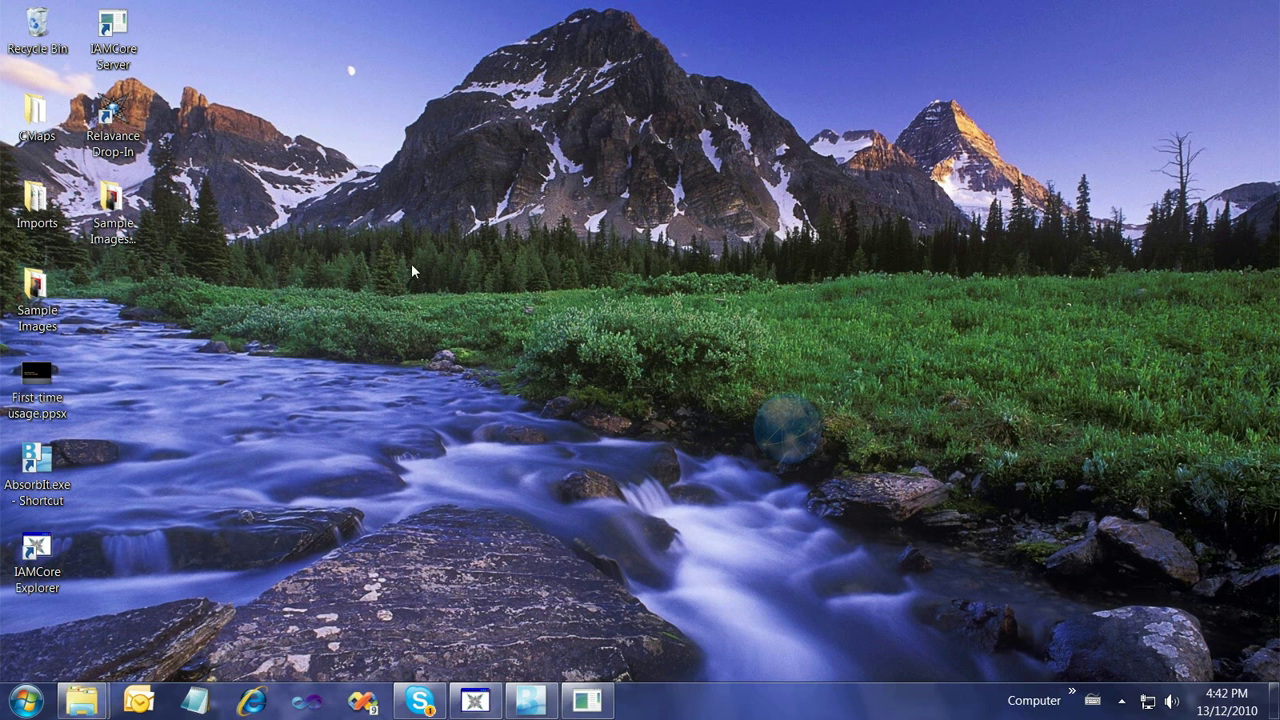
left_click(27, 700)
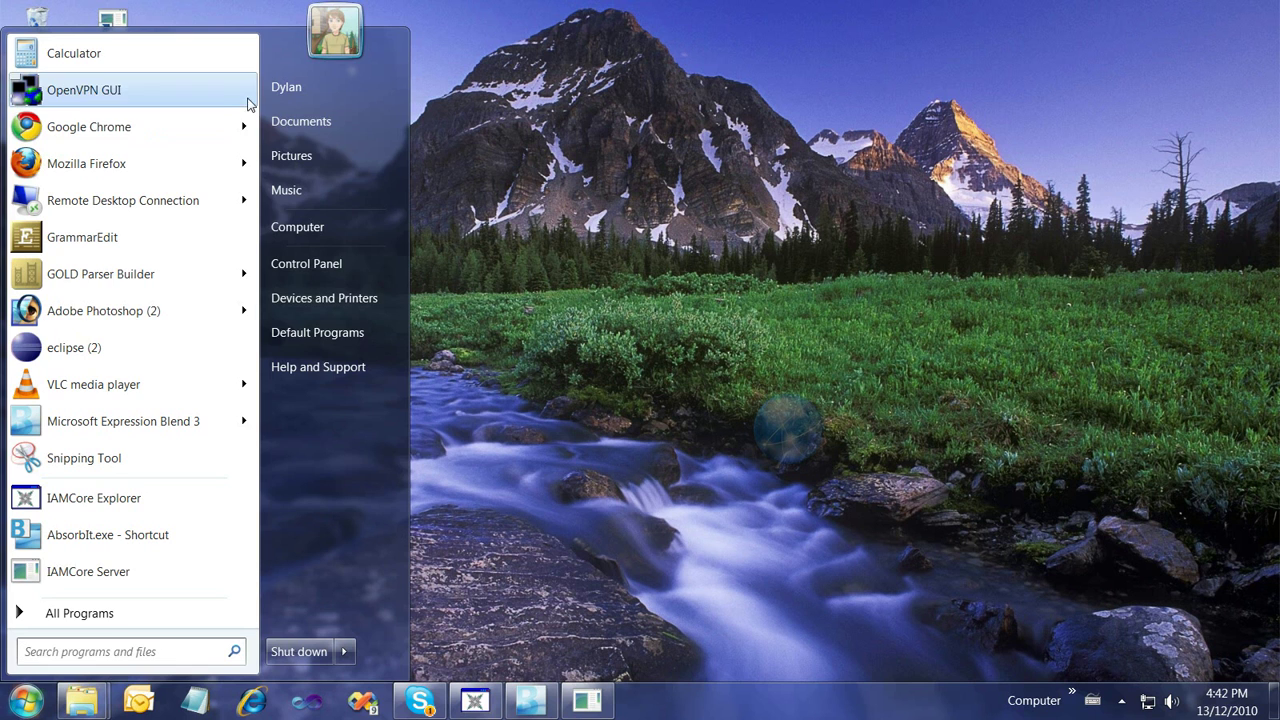
left_click(329, 123)
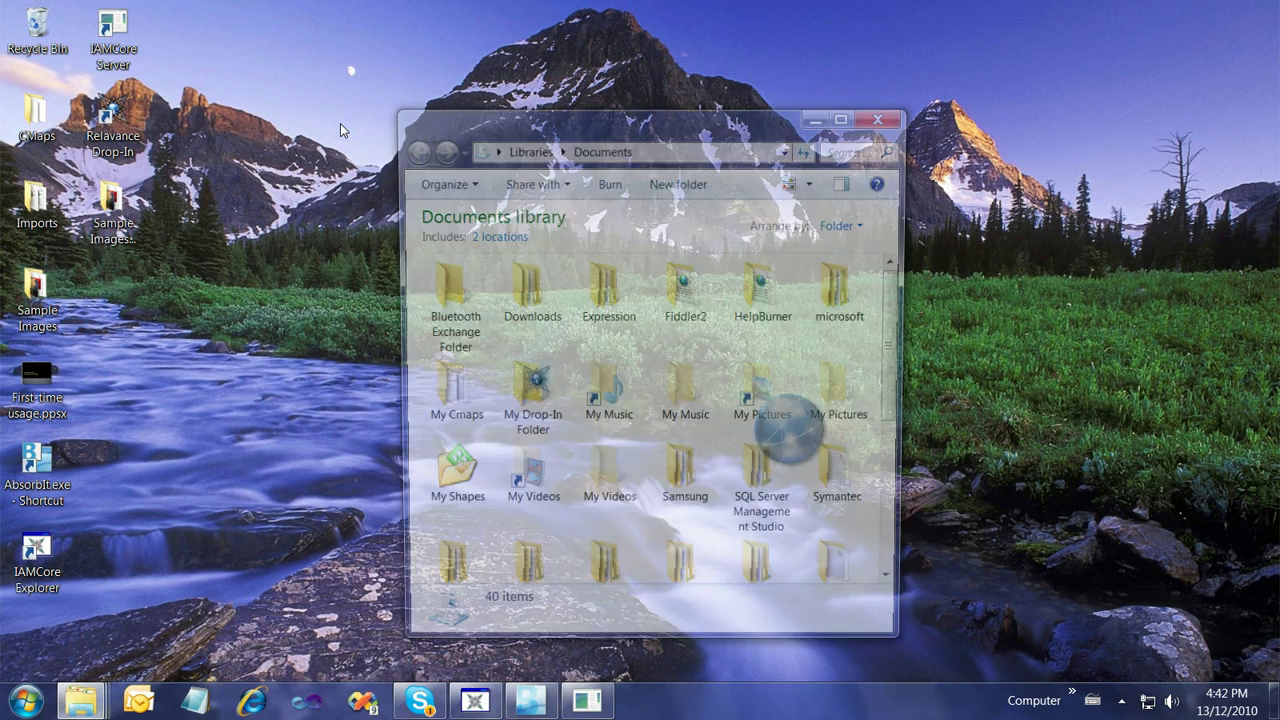
left_click_drag(650, 118, 550, 43)
Open My Drop-In Folder, then Administrator, and select the _My Drop-In Files and _DropDate folders
left_click(435, 316)
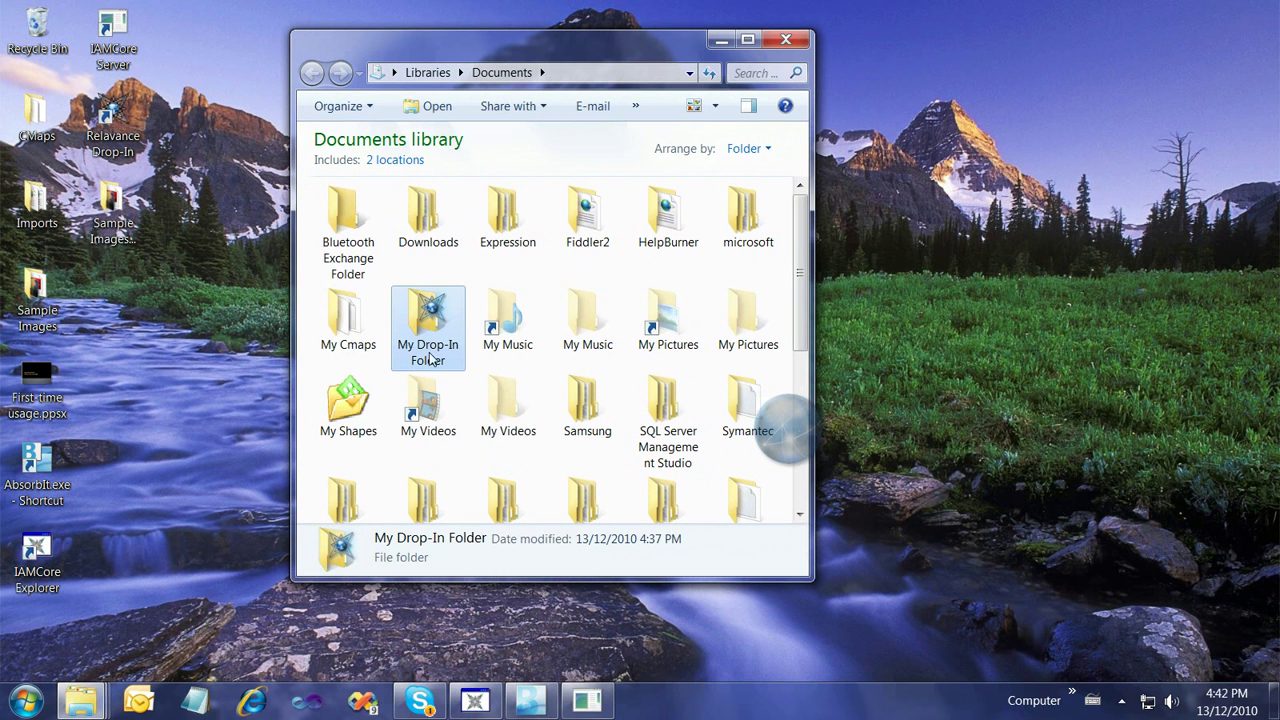
mouse_move(440, 326)
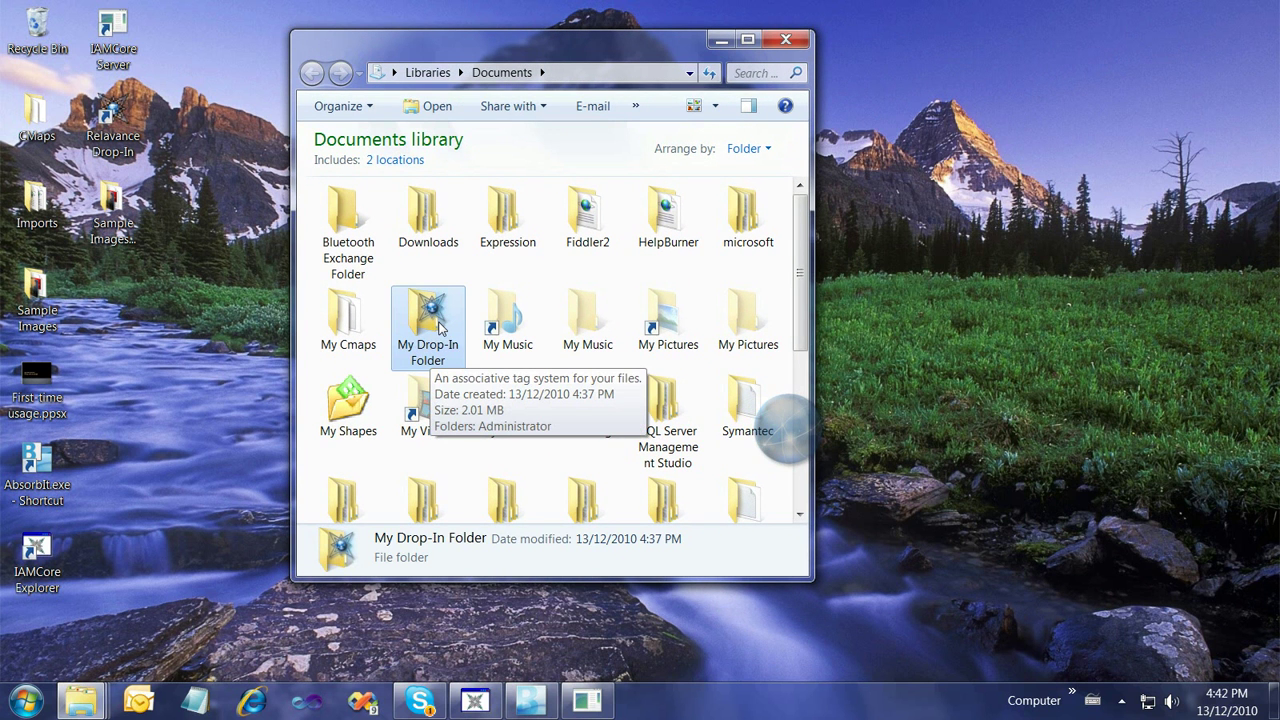
double_click(440, 326)
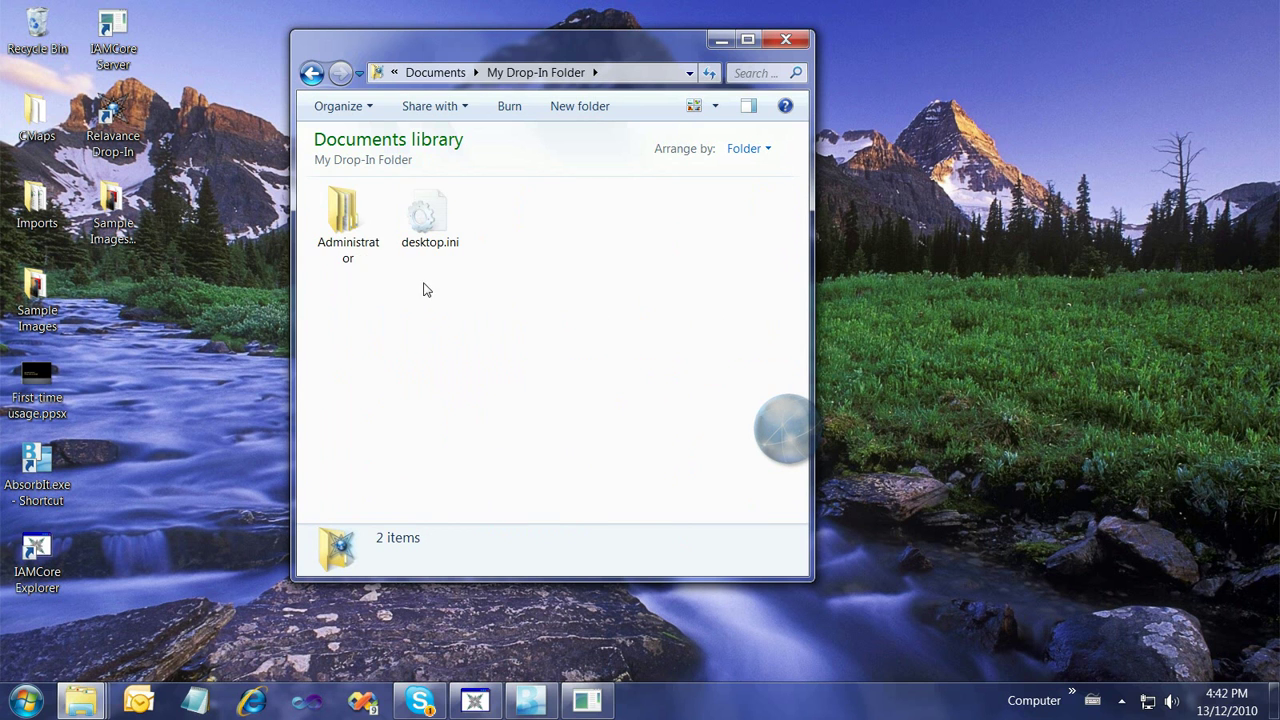
left_click(349, 219)
double_click(349, 219)
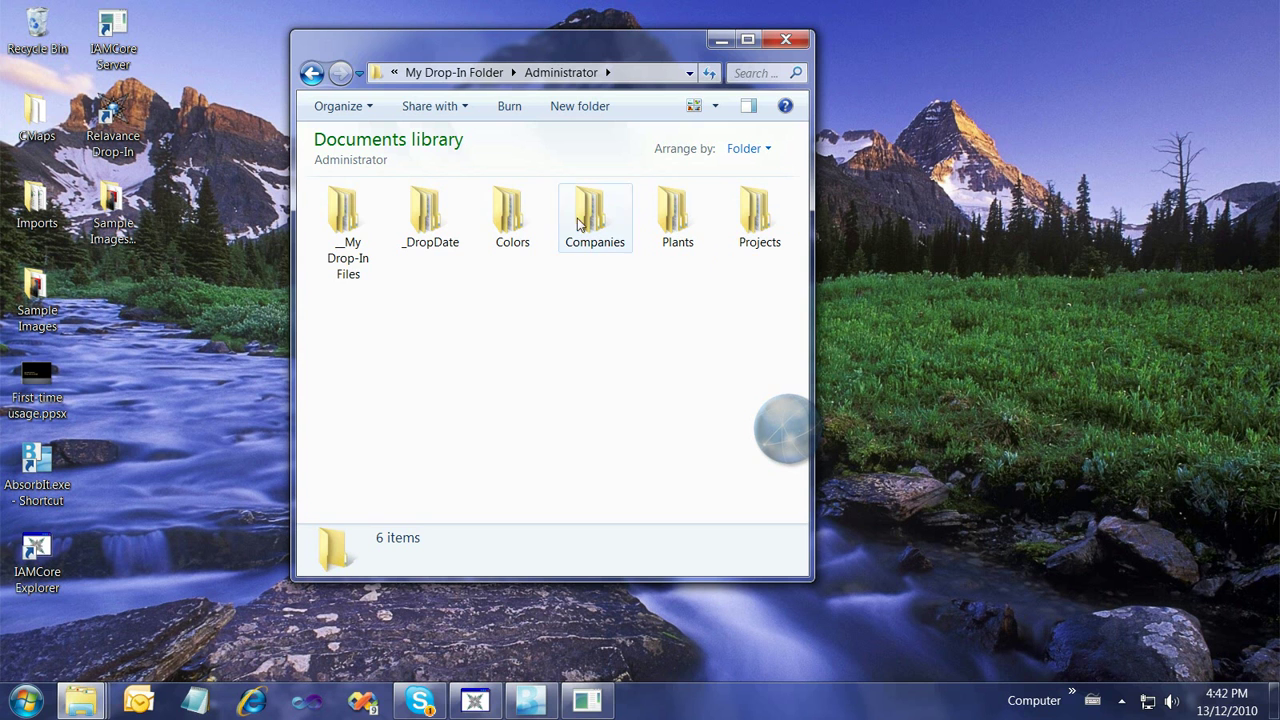
left_click(340, 228)
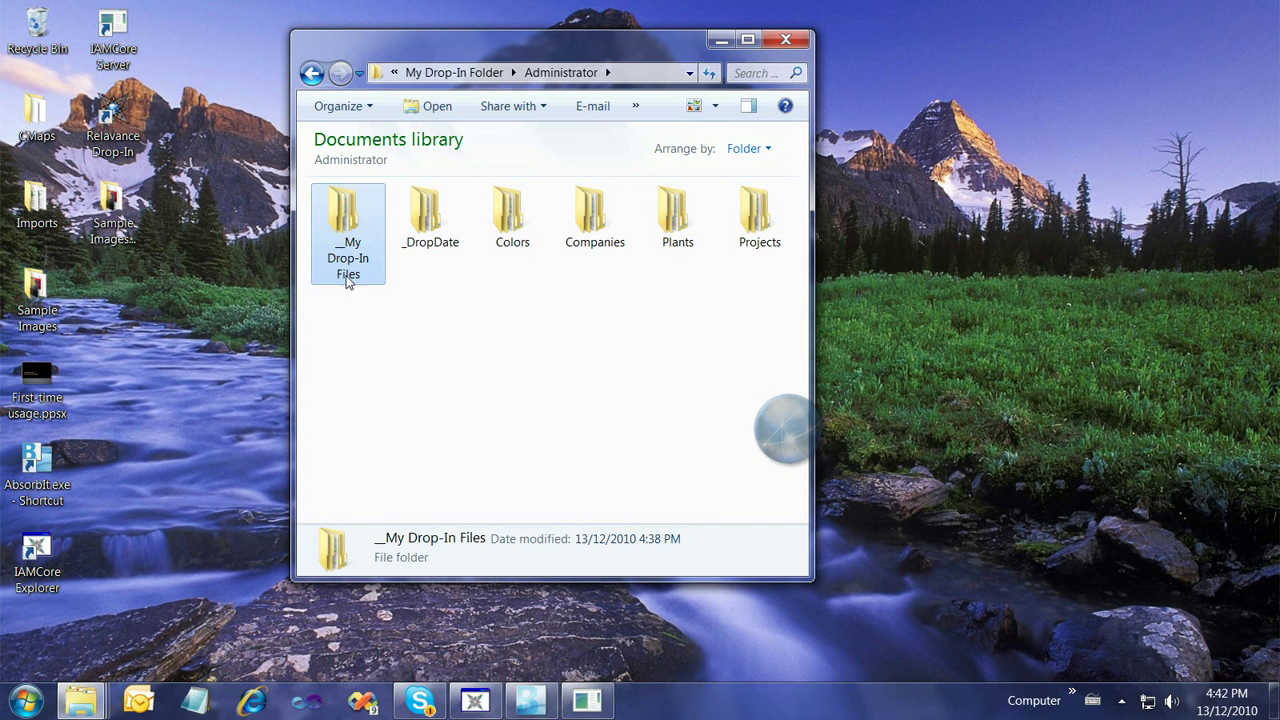
left_click(437, 227)
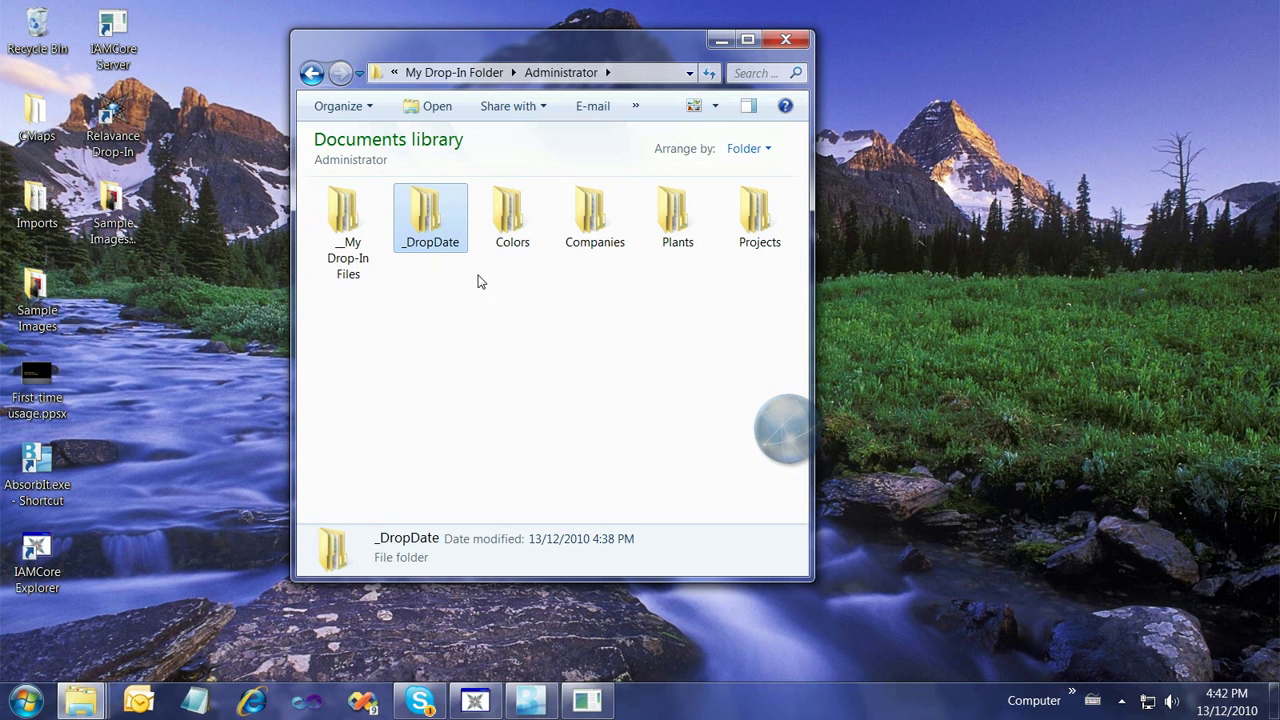
Browse the jpg and txt folders under _My Drop-In Files > Dropped Files, then return to Administrator
double_click(362, 233)
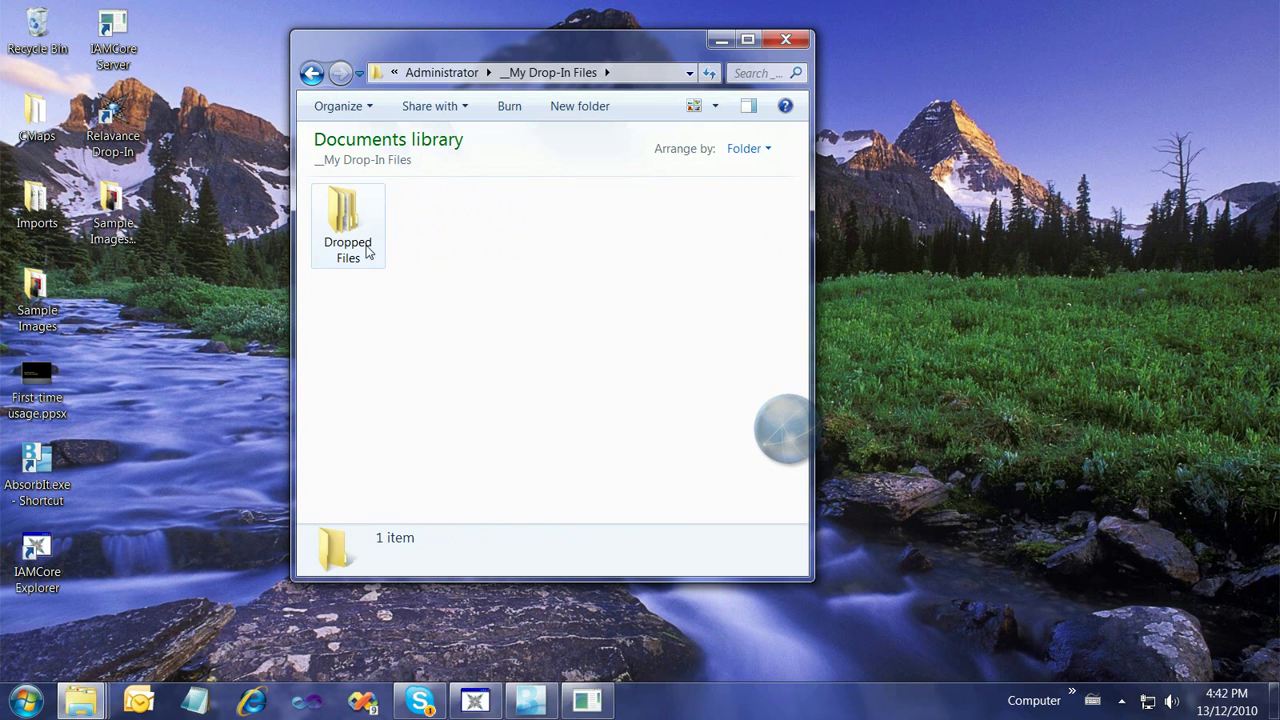
double_click(354, 244)
double_click(347, 215)
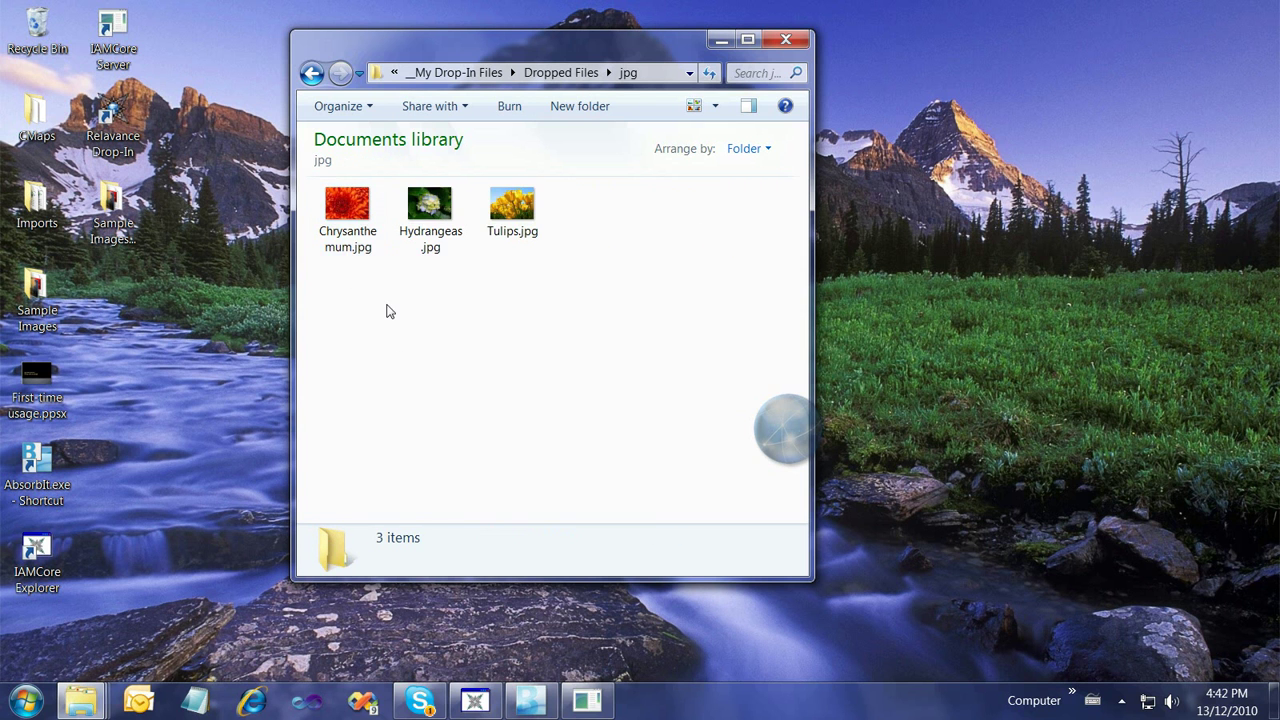
key("BackSpace")
double_click(430, 215)
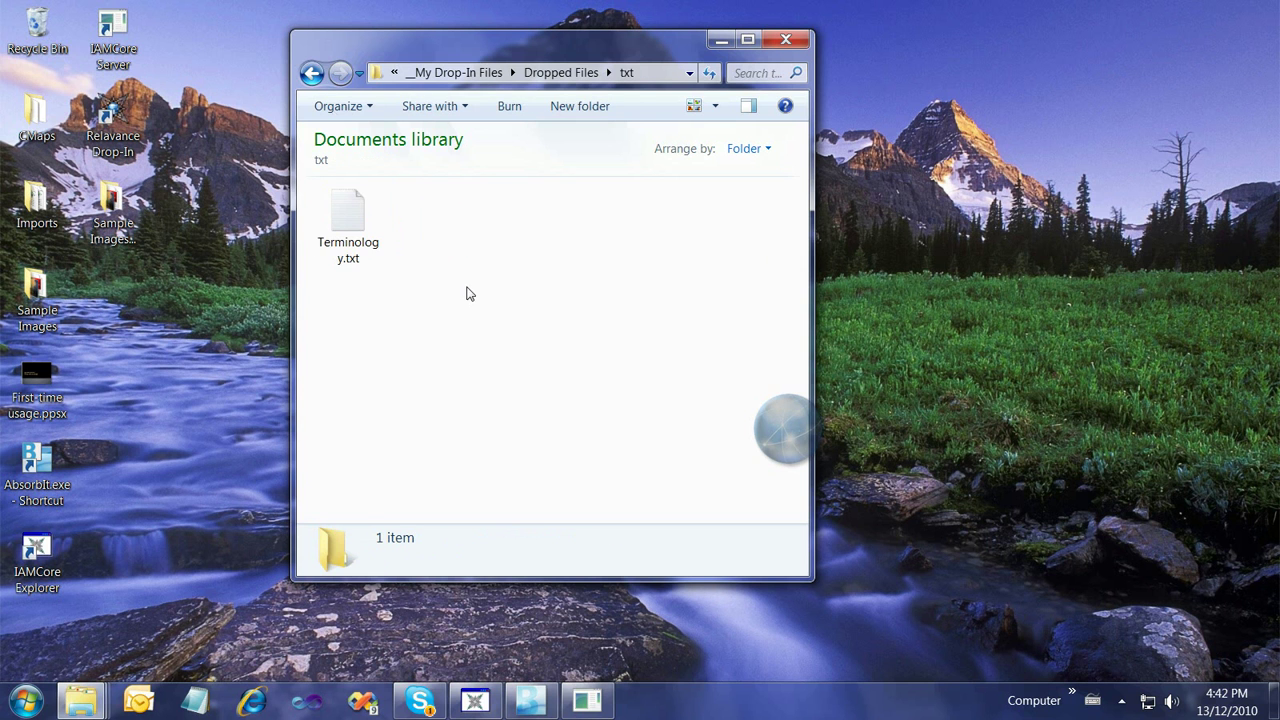
key("BackSpace")
left_click(311, 72)
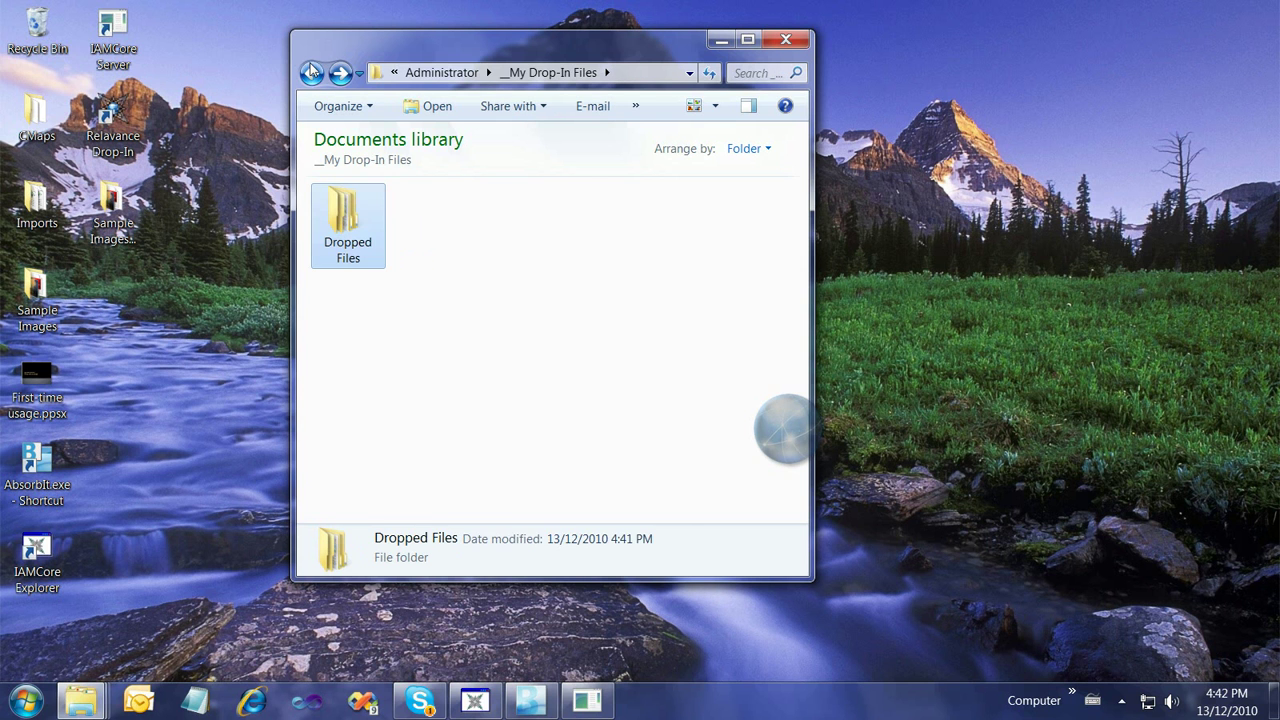
left_click(311, 72)
View Chrysanthemum.jpg in _DropDate > 2010-Dec-13 (Mon), then close it and return to Administrator
left_click(423, 228)
double_click(423, 228)
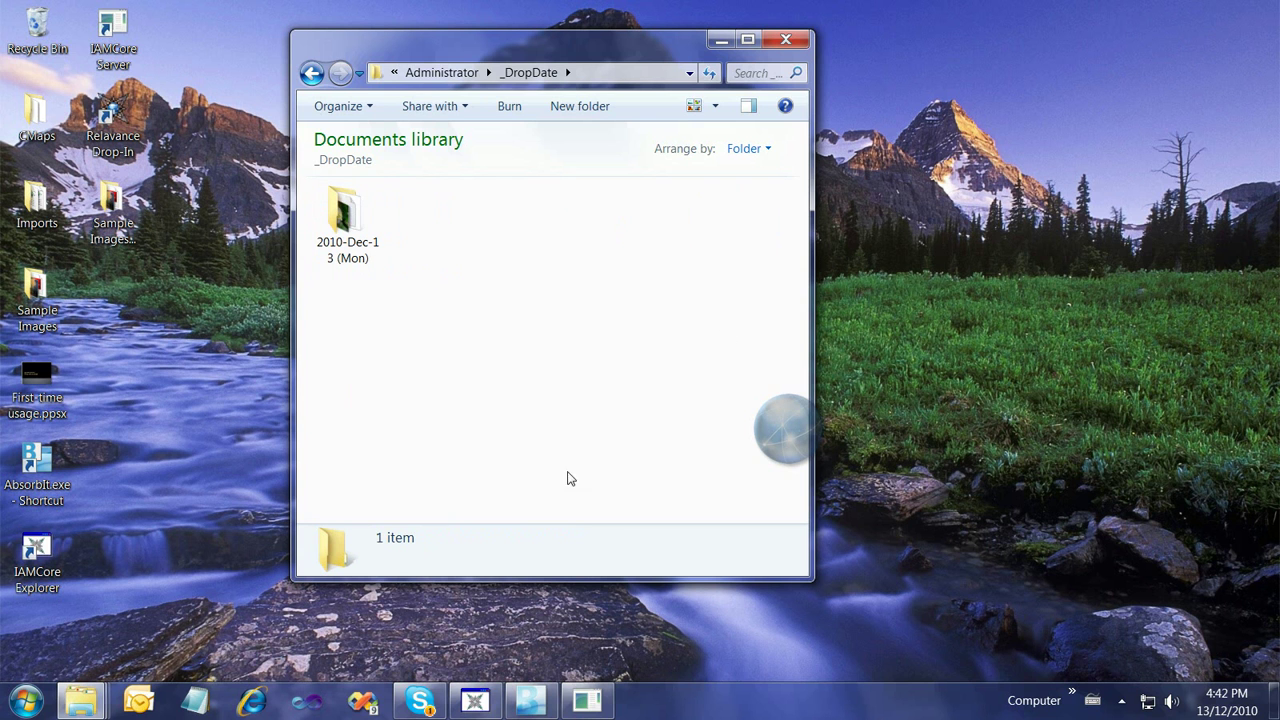
double_click(366, 264)
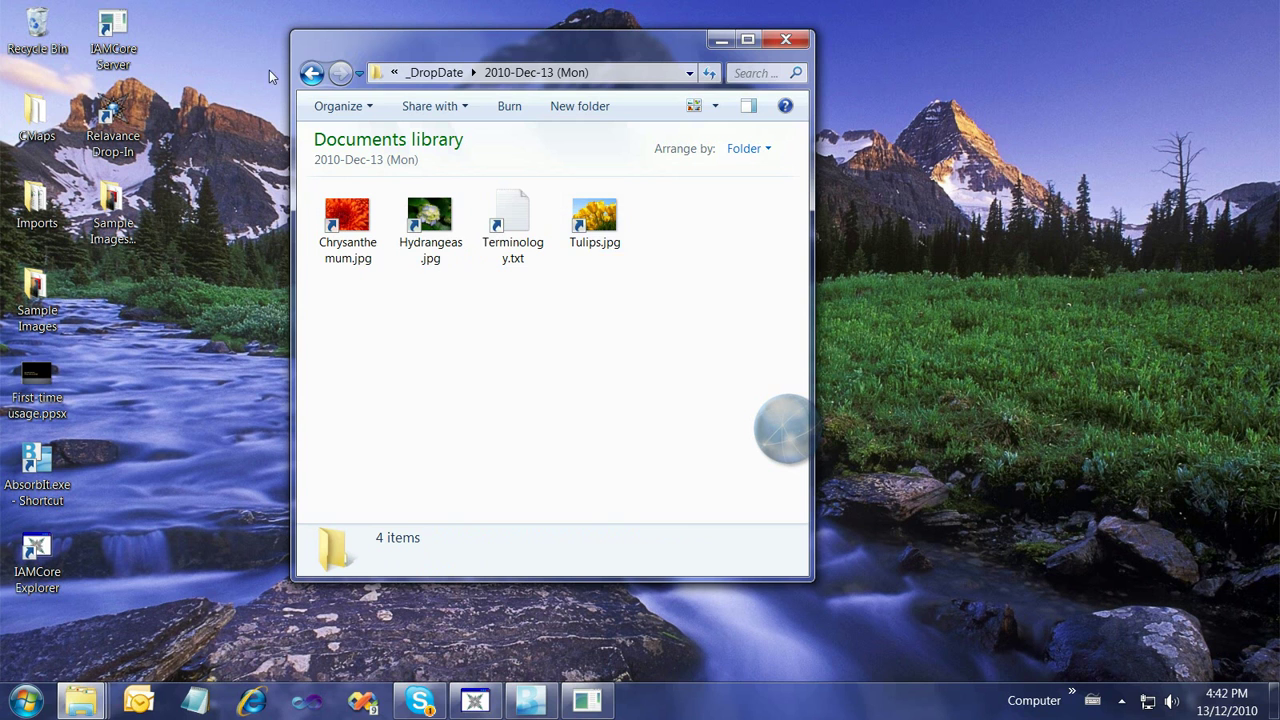
double_click(347, 225)
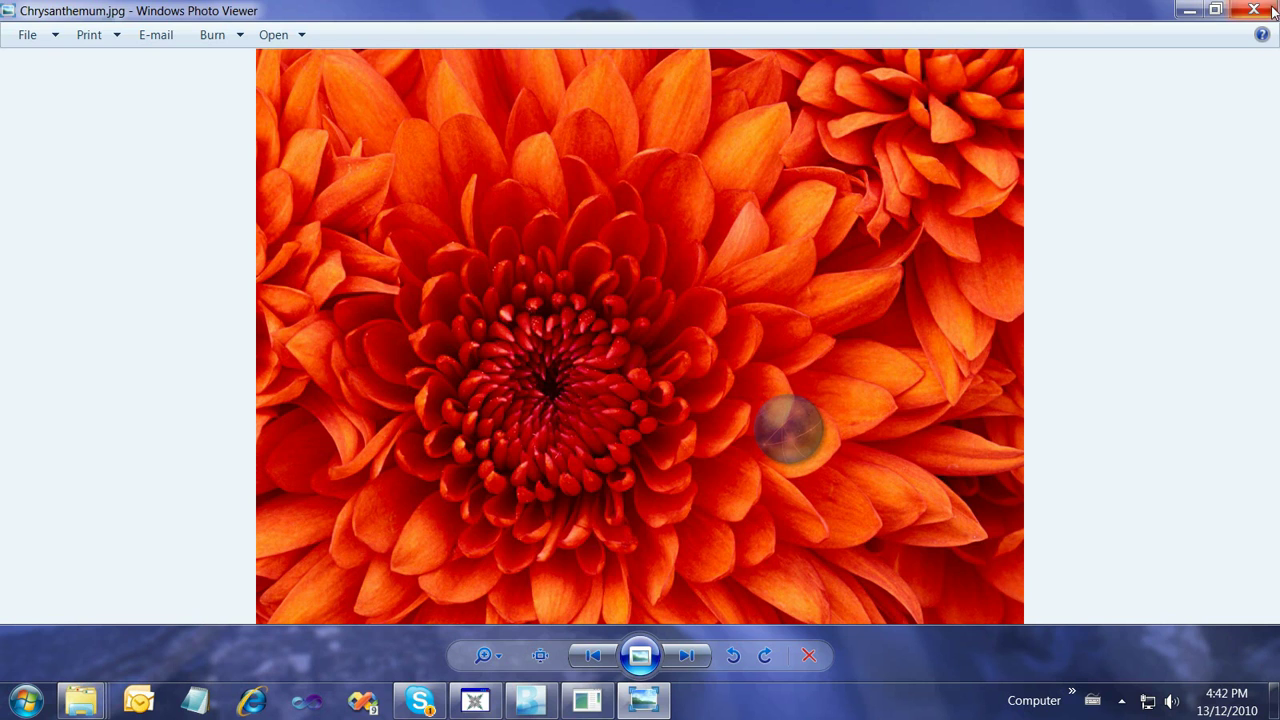
left_click(1240, 15)
left_click(308, 76)
left_click(308, 76)
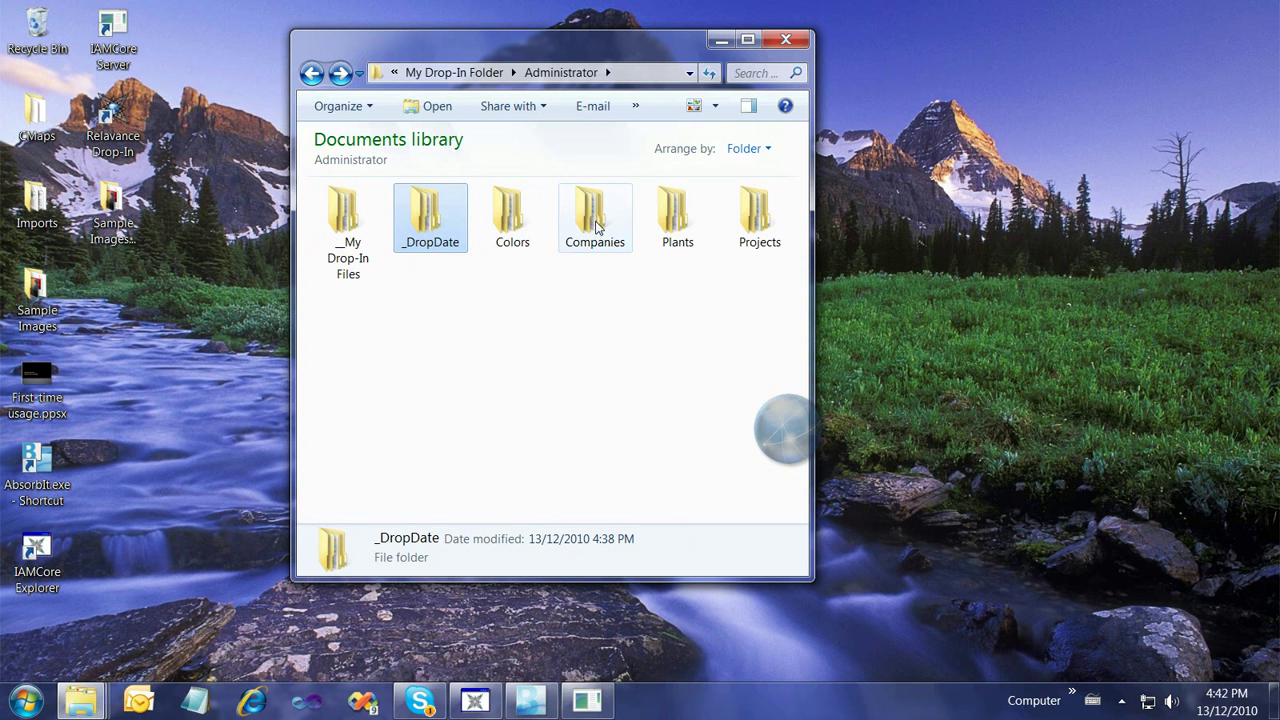
double_click(527, 232)
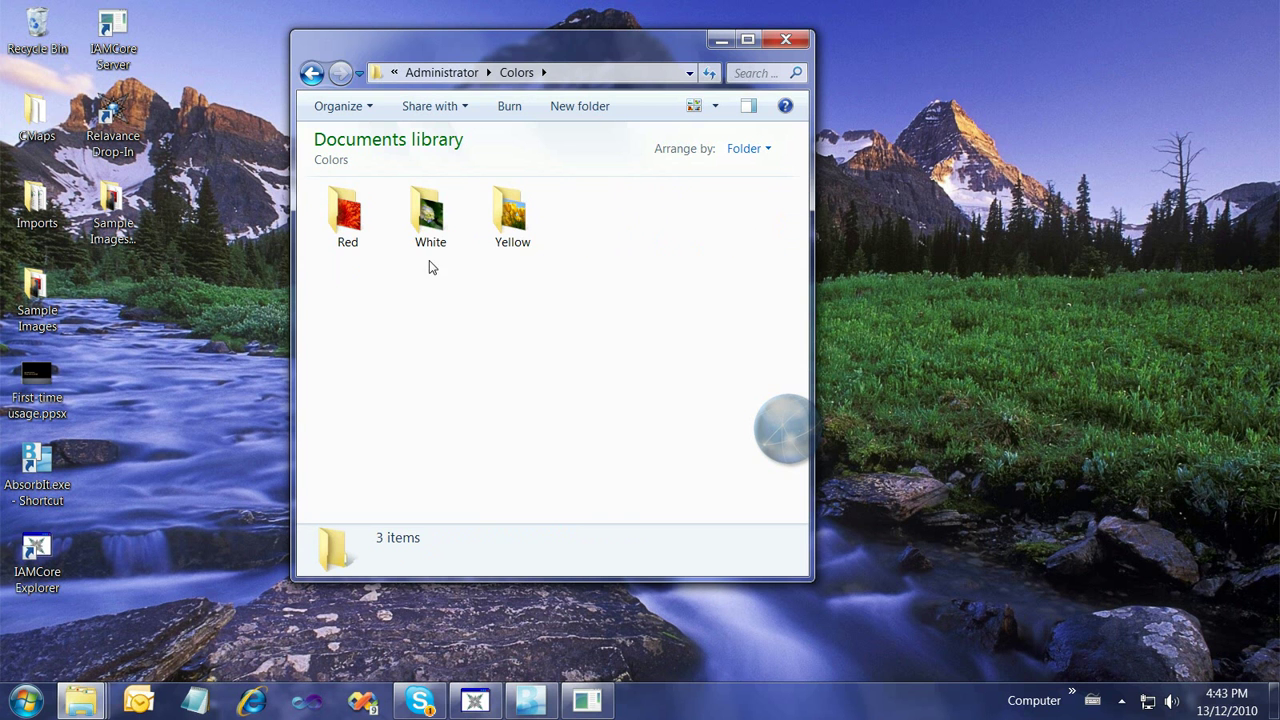
double_click(516, 220)
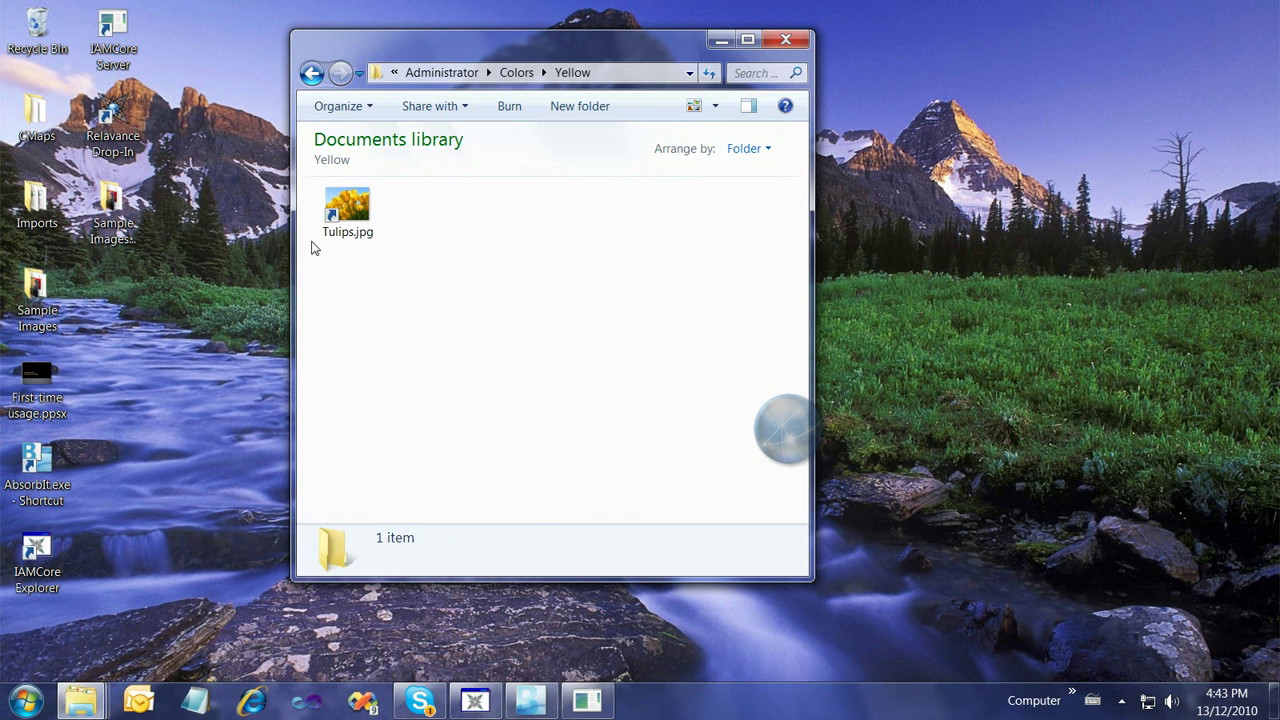
double_click(347, 212)
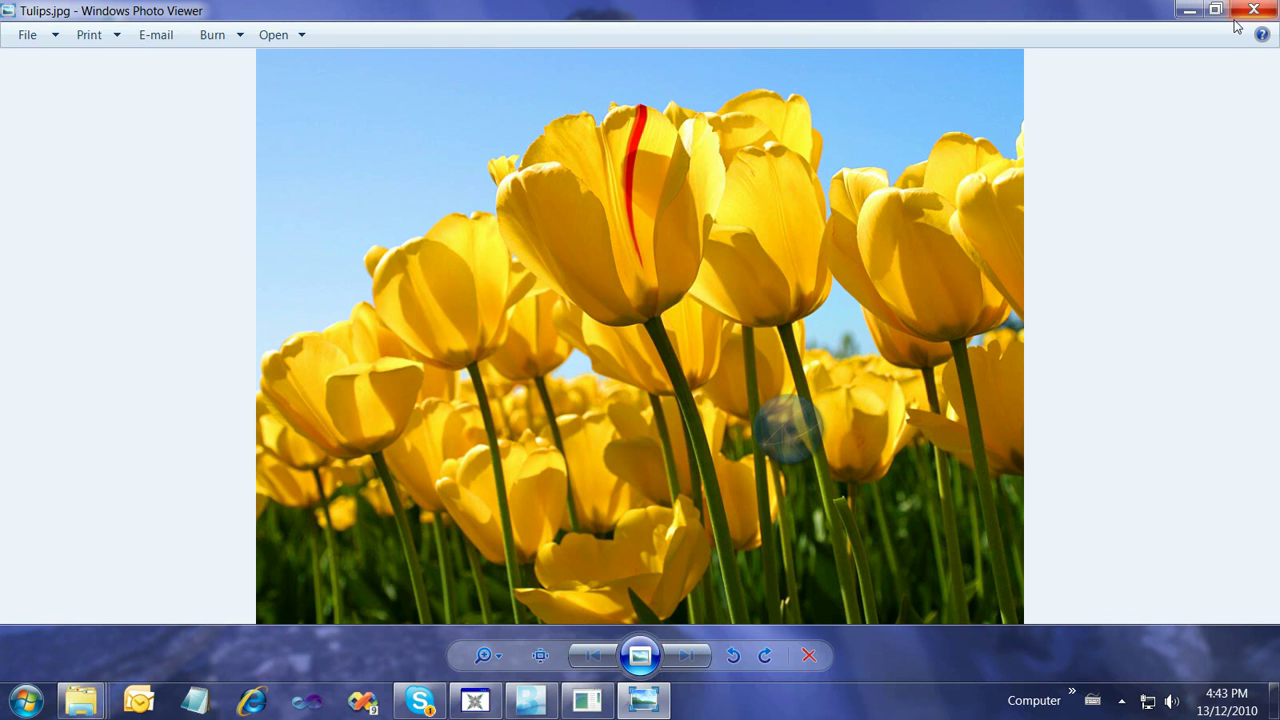
left_click(1252, 12)
left_click(312, 74)
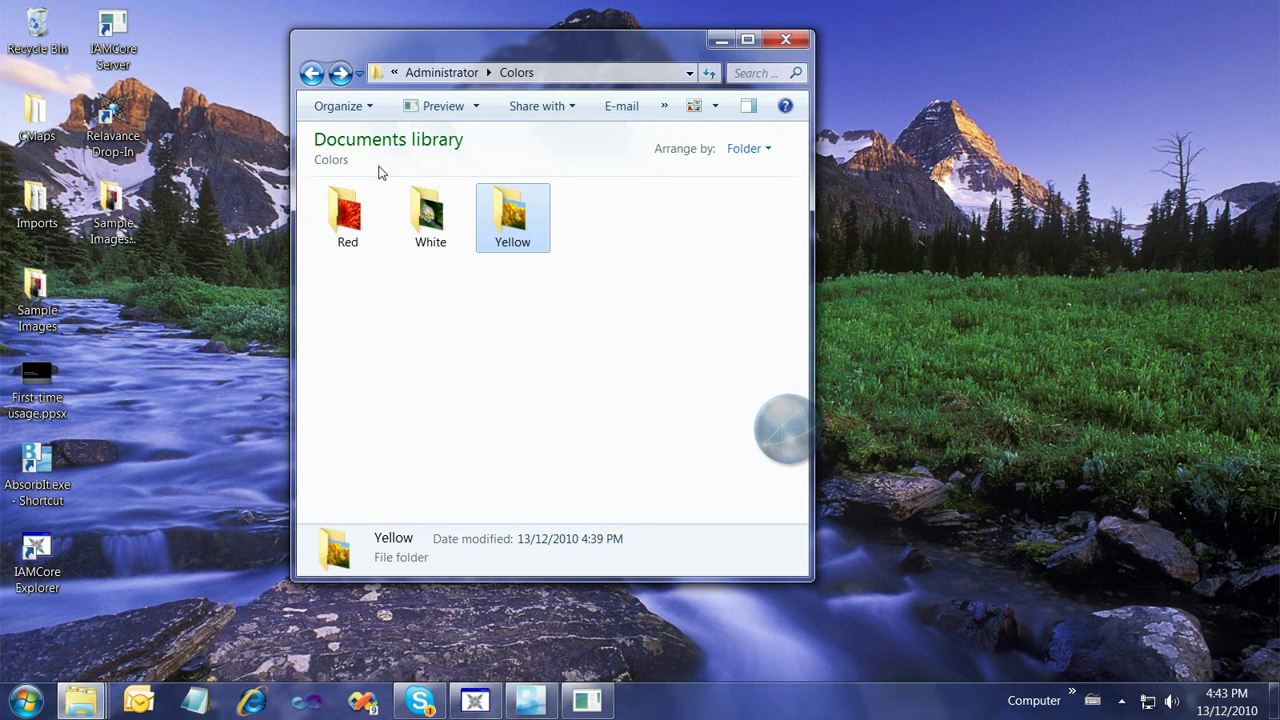
left_click(309, 76)
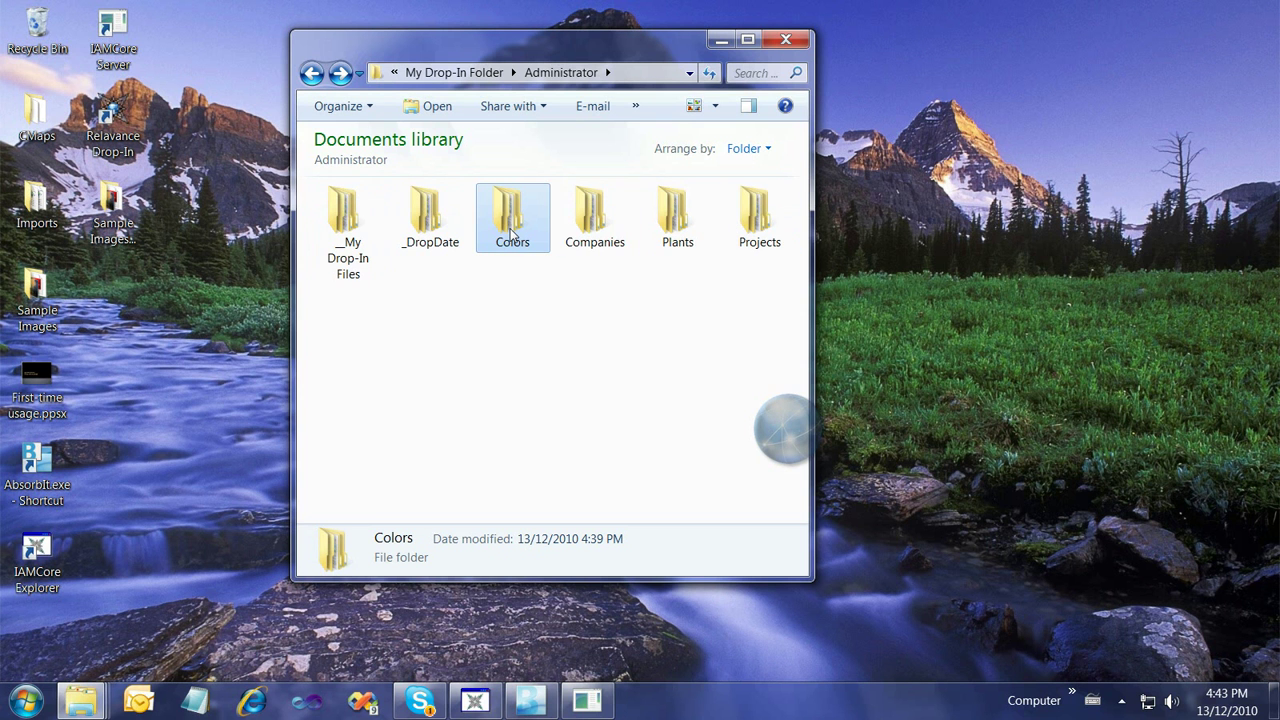
Close the Explorer window, centre the drop globe, and open Internet Explorer on Google Canada
left_click(786, 39)
left_click_drag(785, 444, 577, 280)
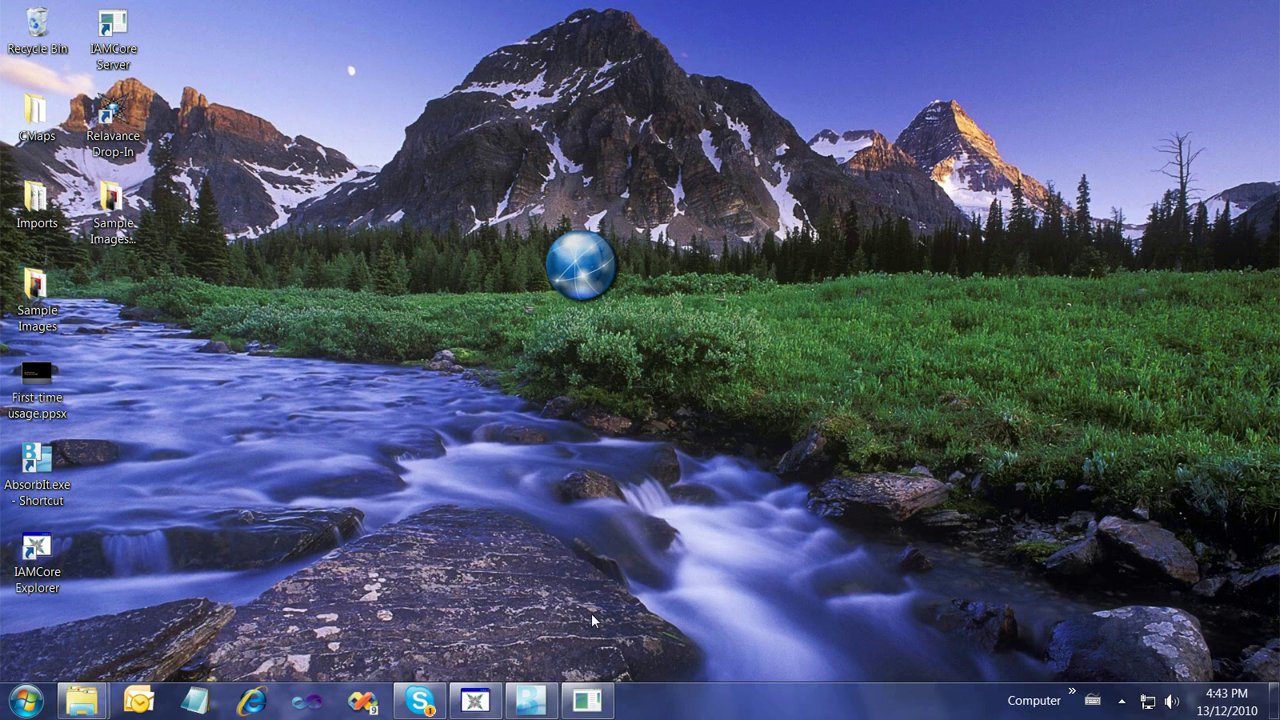
left_click(270, 702)
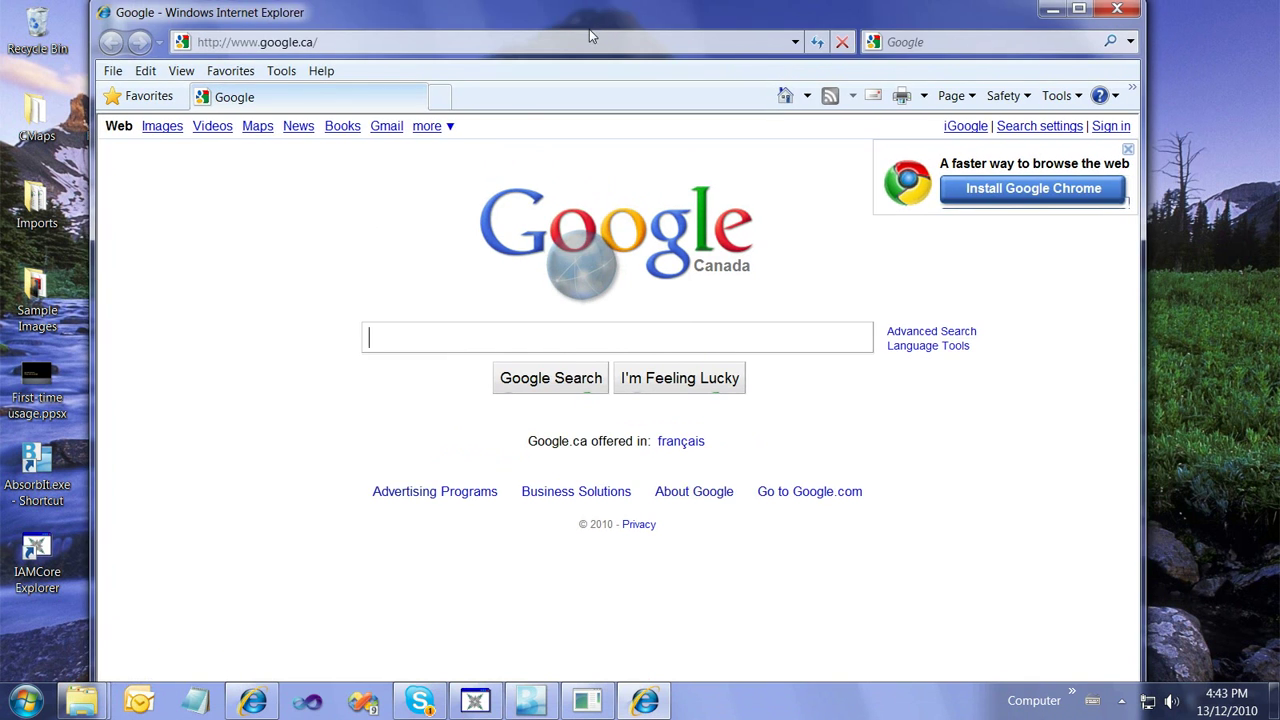
mouse_move(589, 38)
left_mouse_down()
mouse_move(581, 108)
mouse_move(575, 46)
left_mouse_up()
On Google News, drop the Haitian leaders headline onto the globe to save it as a File
left_click(293, 172)
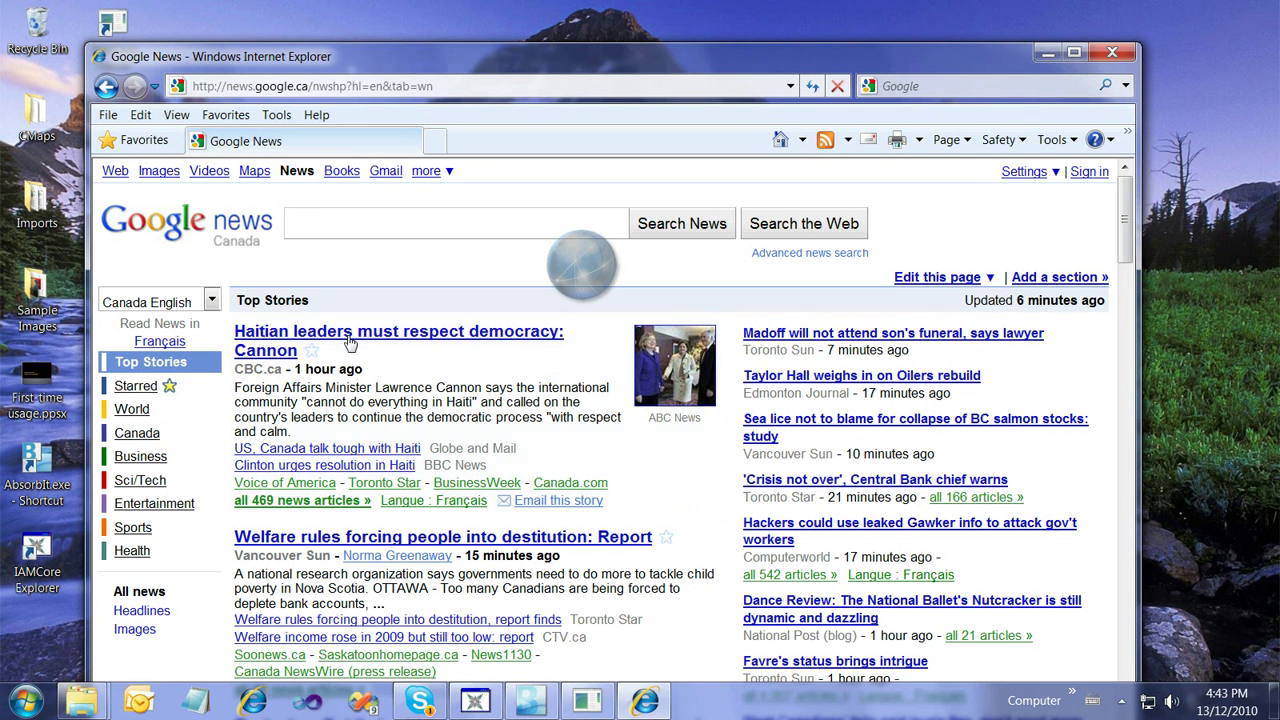
left_click_drag(326, 341, 511, 268)
left_click_drag(628, 232, 656, 265)
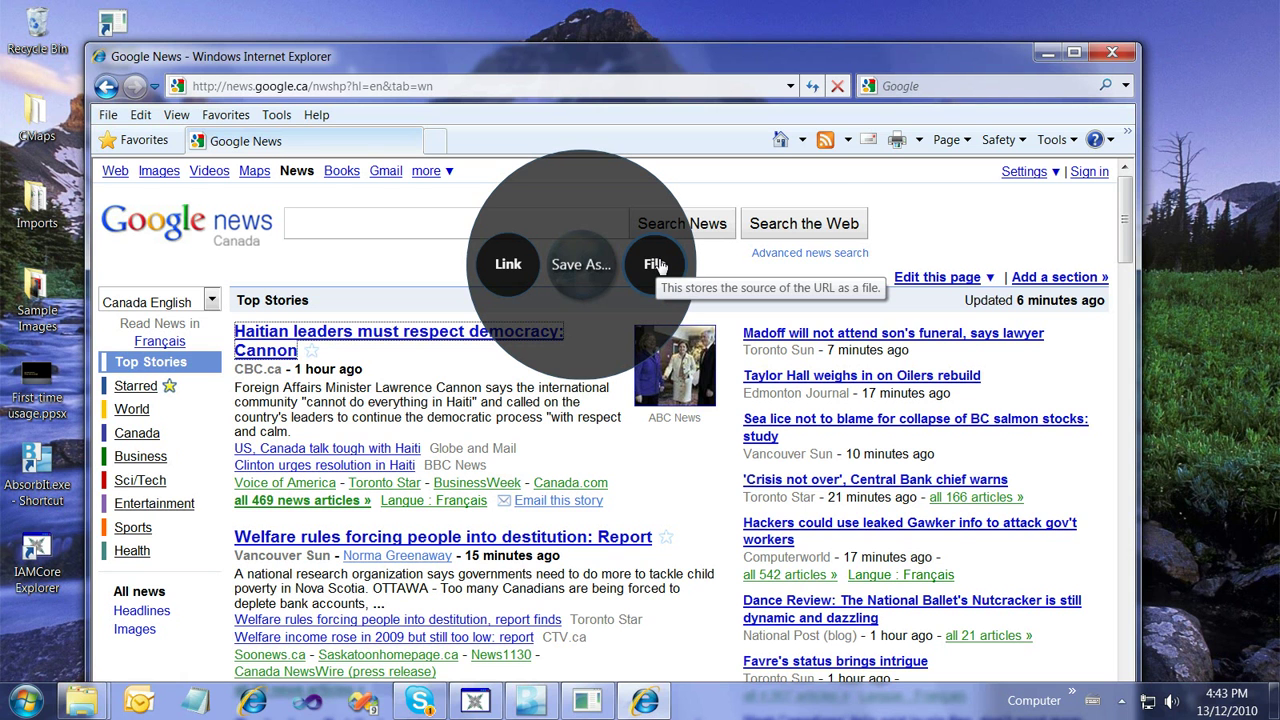
left_click_drag(656, 265, 656, 265)
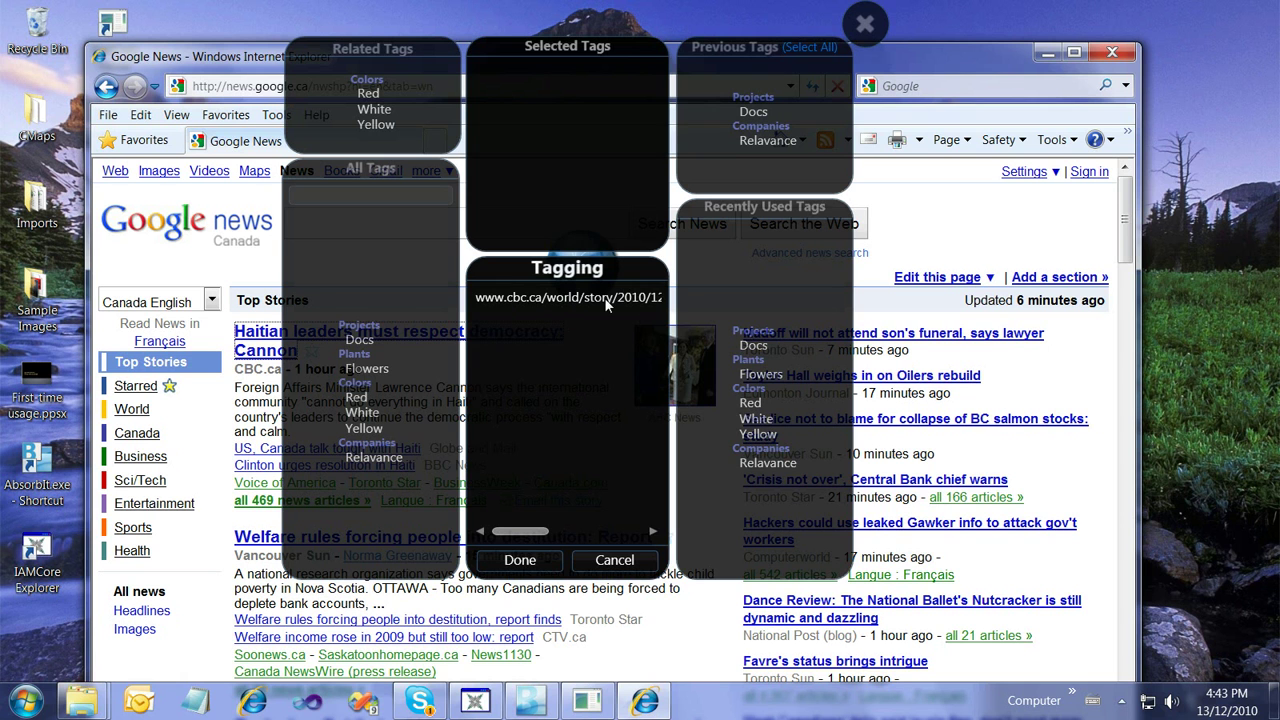
Tag the Haitian story Haiti under a new list named 'news' and finish
left_click(374, 195)
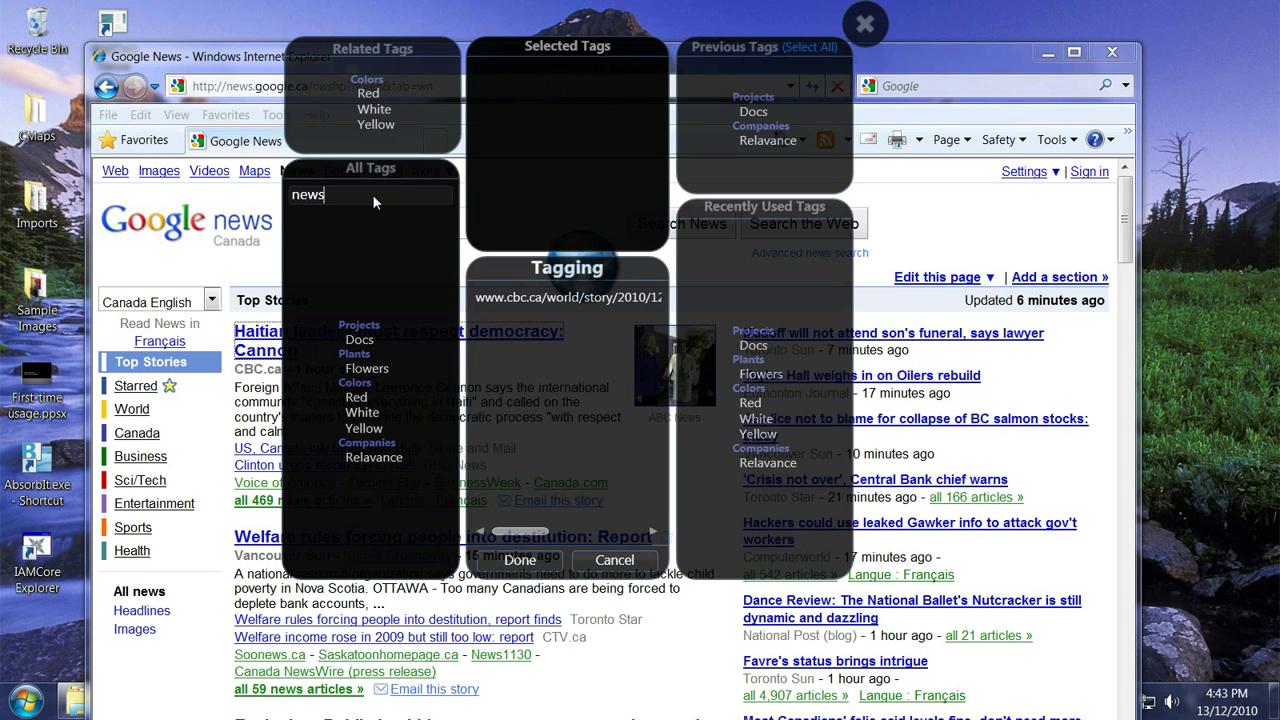
type("news")
key("Return")
left_click(445, 352)
key("Return")
left_click(445, 55)
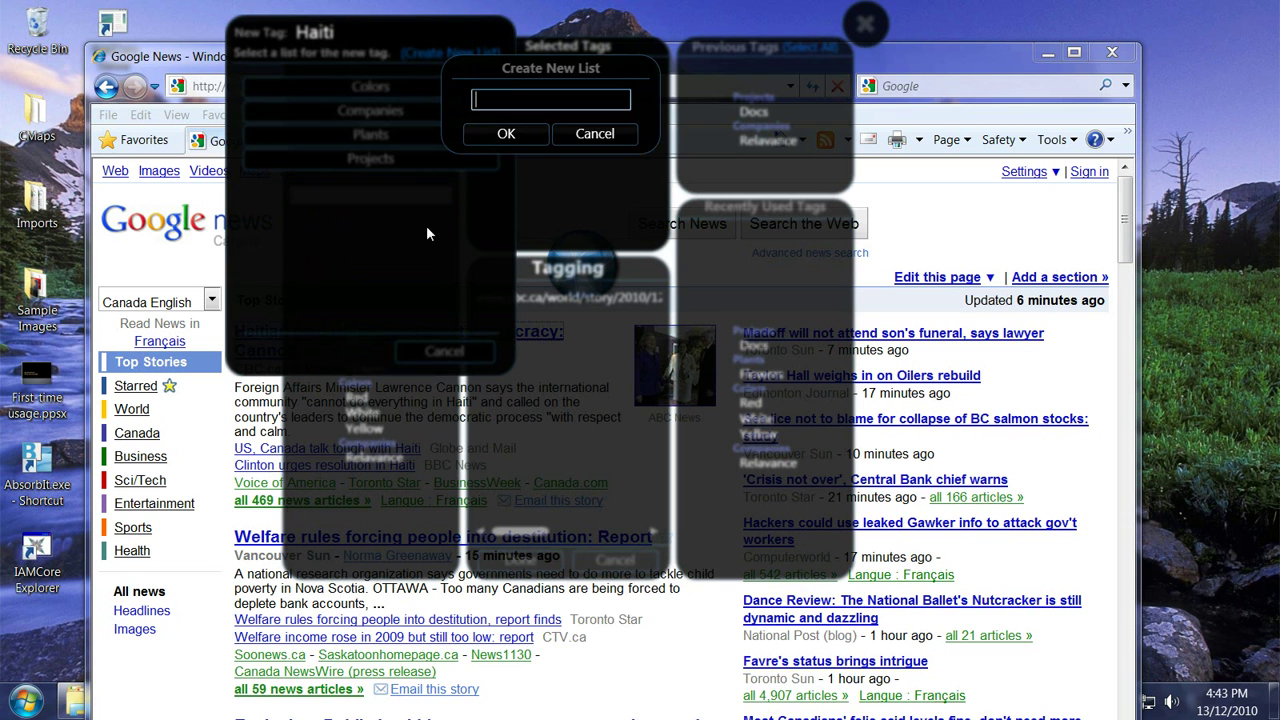
type("news")
key("Return")
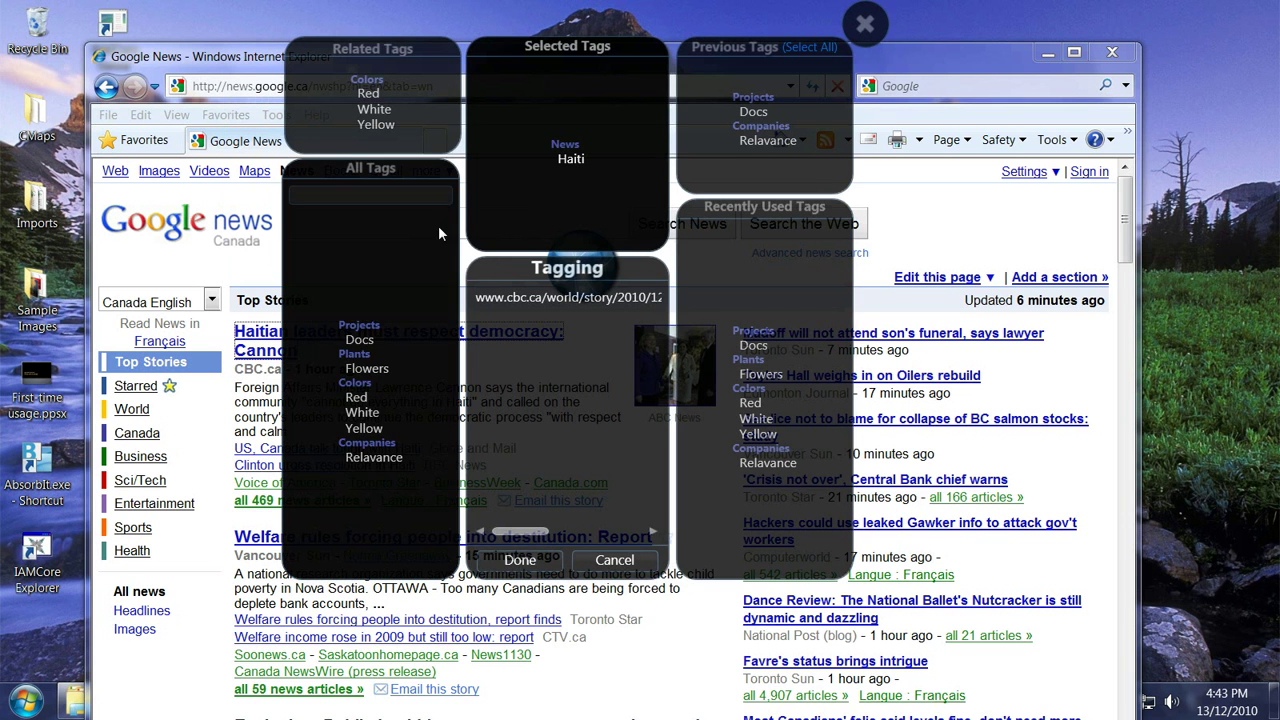
left_click(544, 563)
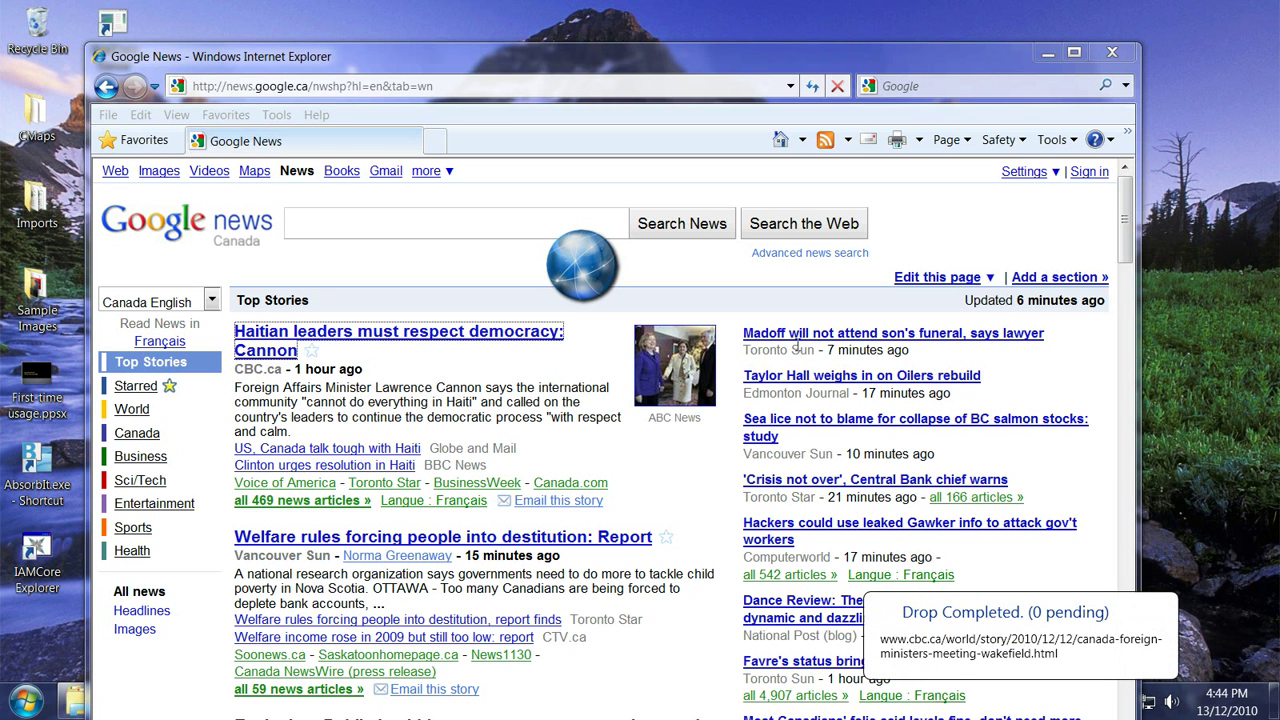
Drop the Madoff funeral headline as a Link, tag it 'madoff' in the News list, and finish
left_click_drag(818, 340, 527, 266)
left_click(527, 266)
left_click(388, 193)
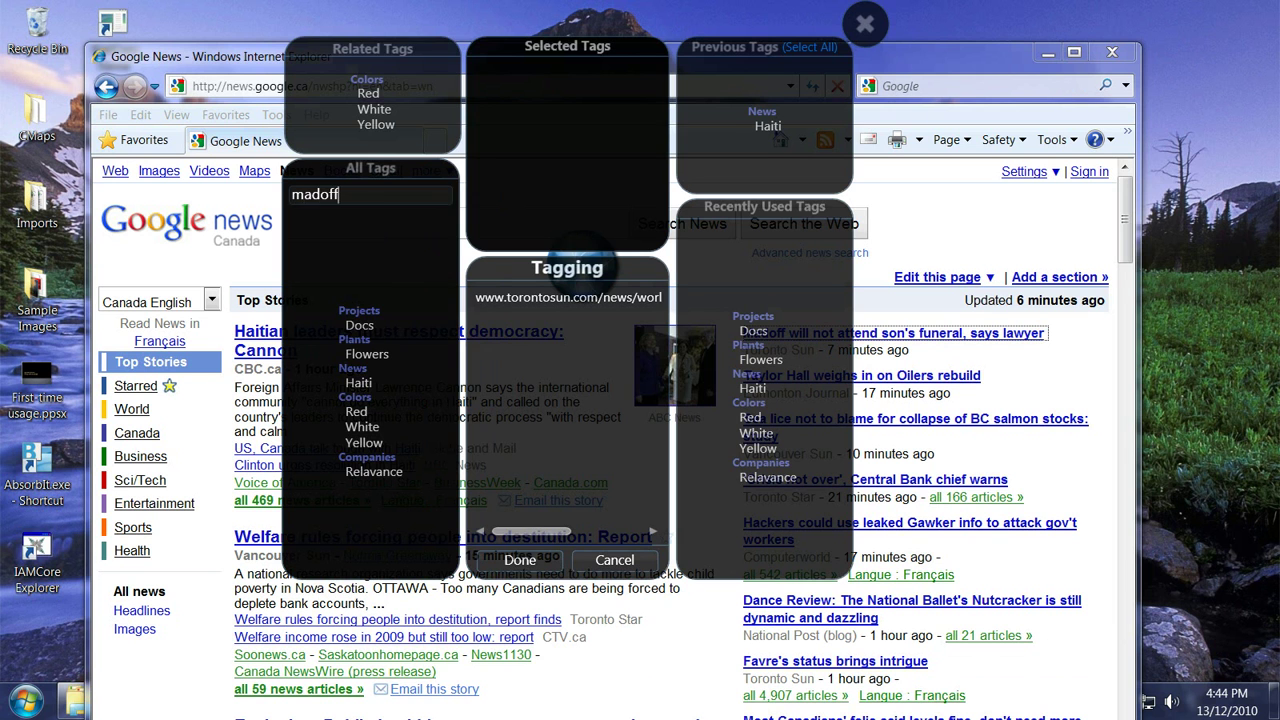
type("madoff")
key("Return")
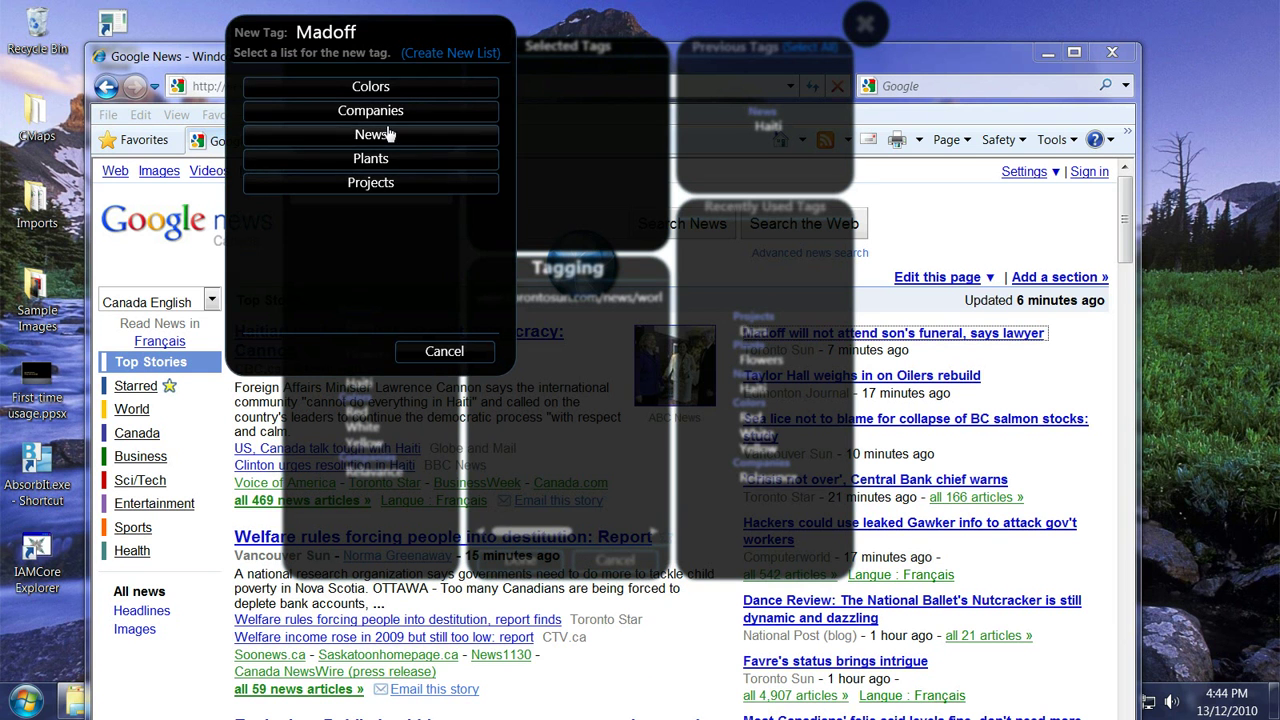
left_click(388, 135)
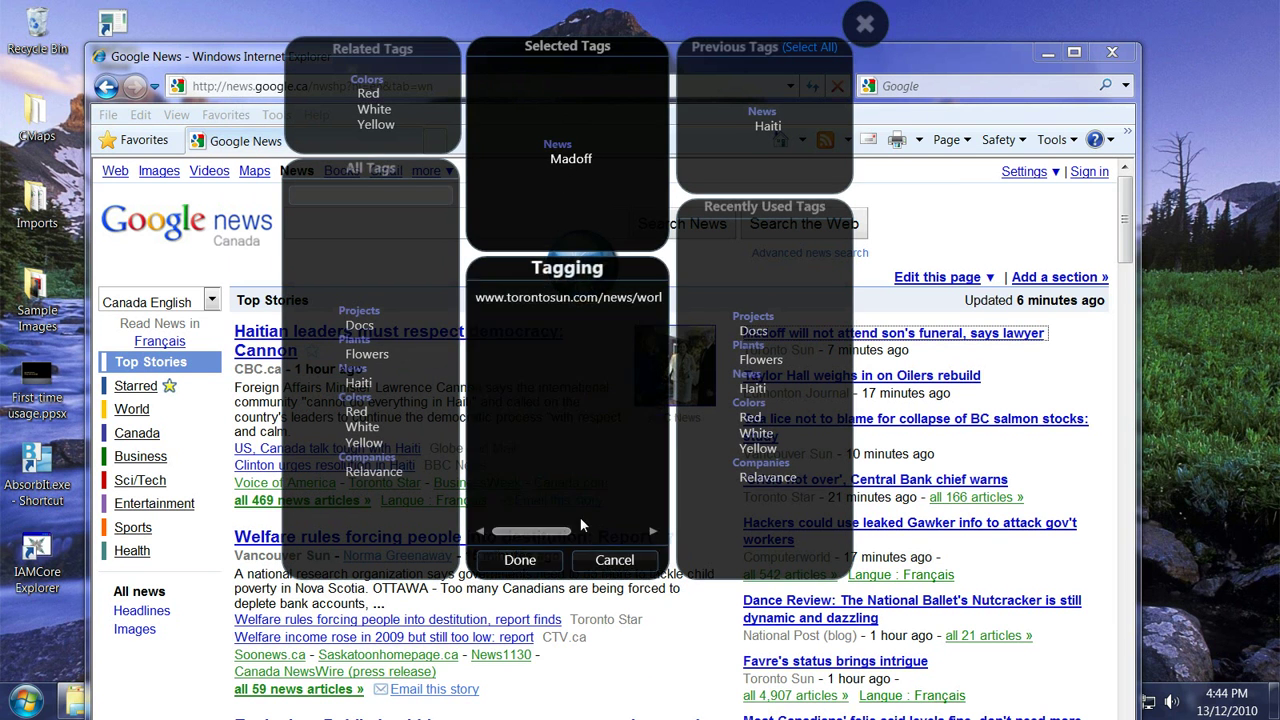
left_click(548, 565)
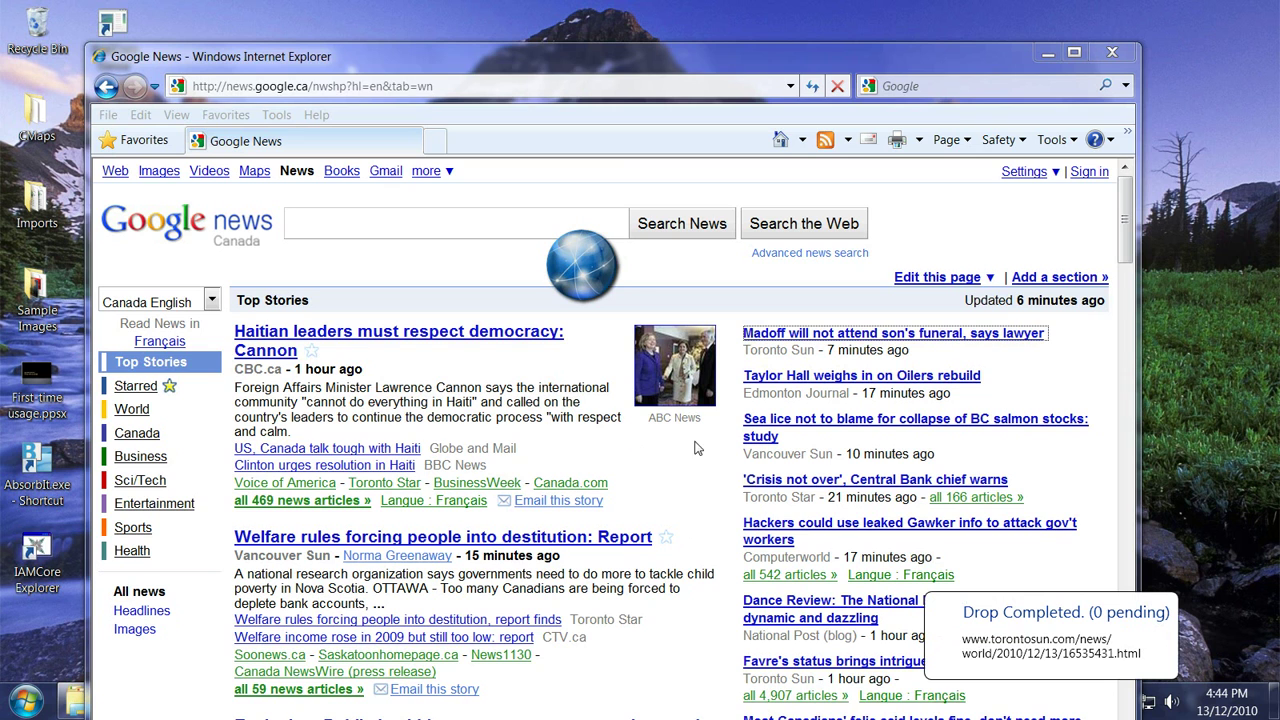
Select the welfare story's summary paragraph and drop it onto the globe
left_click_drag(512, 54, 492, 24)
left_click(306, 410)
left_click_drag(372, 580, 212, 545)
left_click_drag(374, 401, 574, 296)
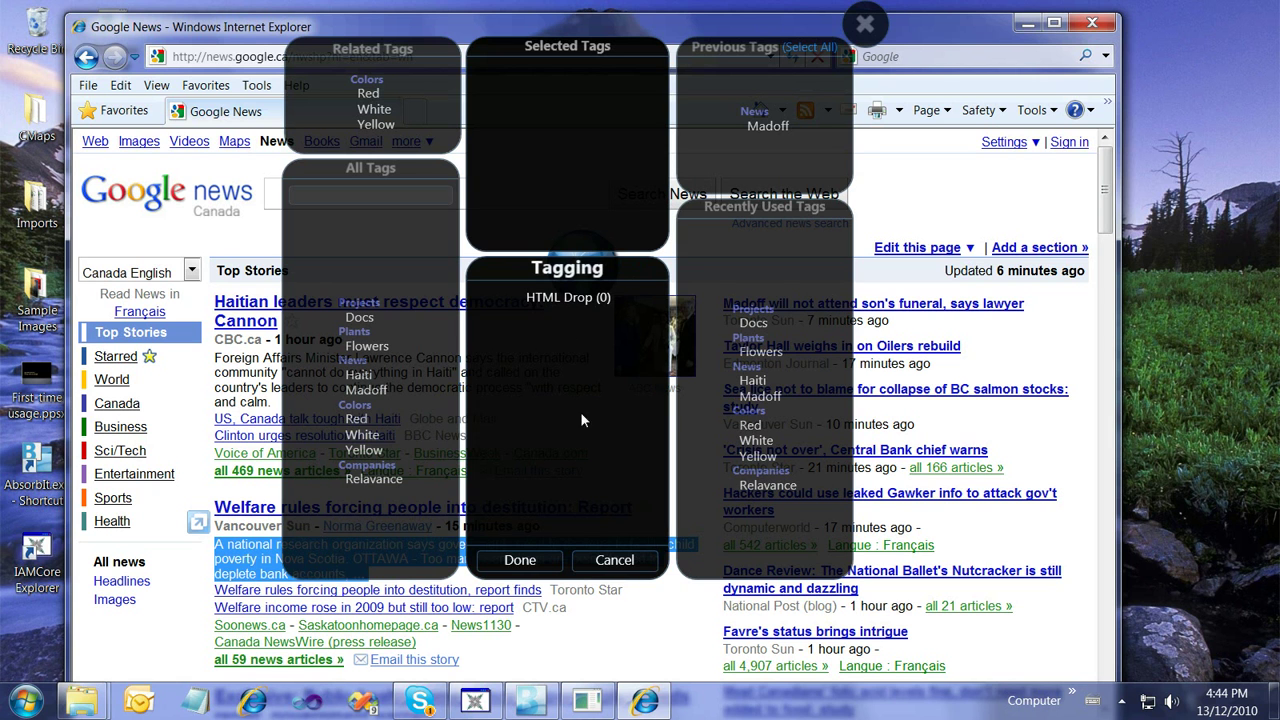
Tag the snippet Test 1 under a new list named 'test'
left_click(383, 196)
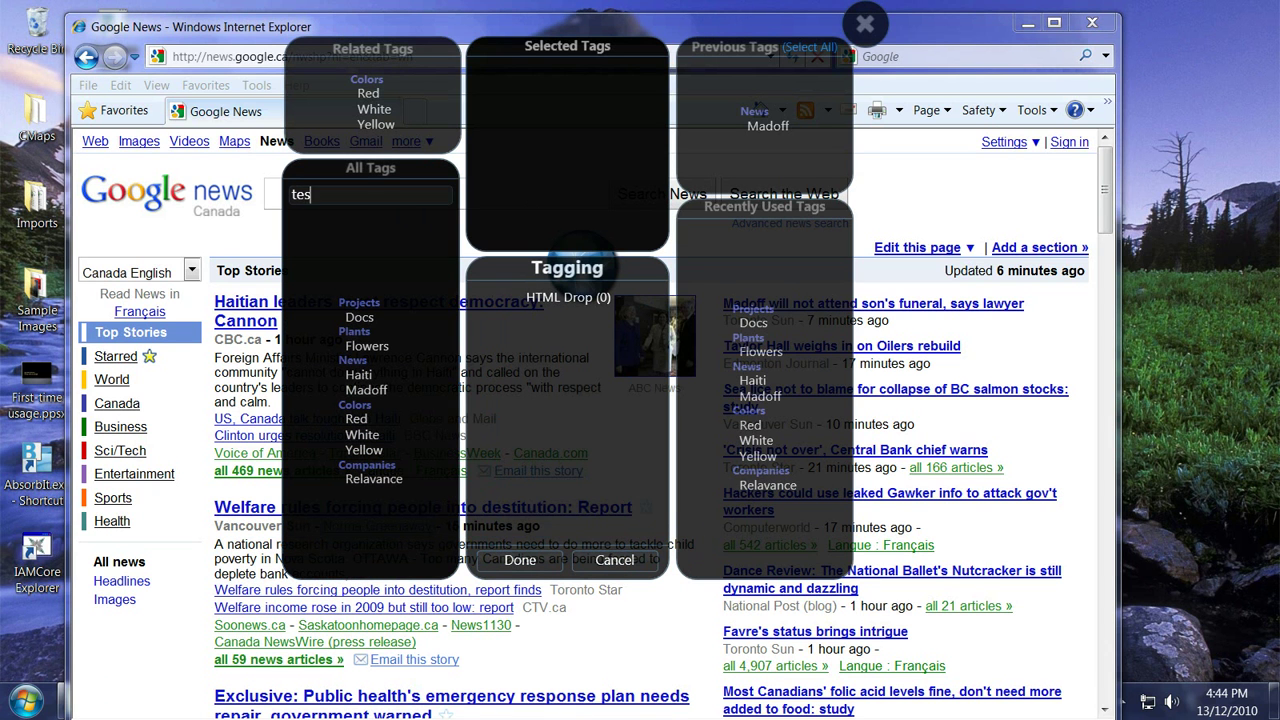
key("Return")
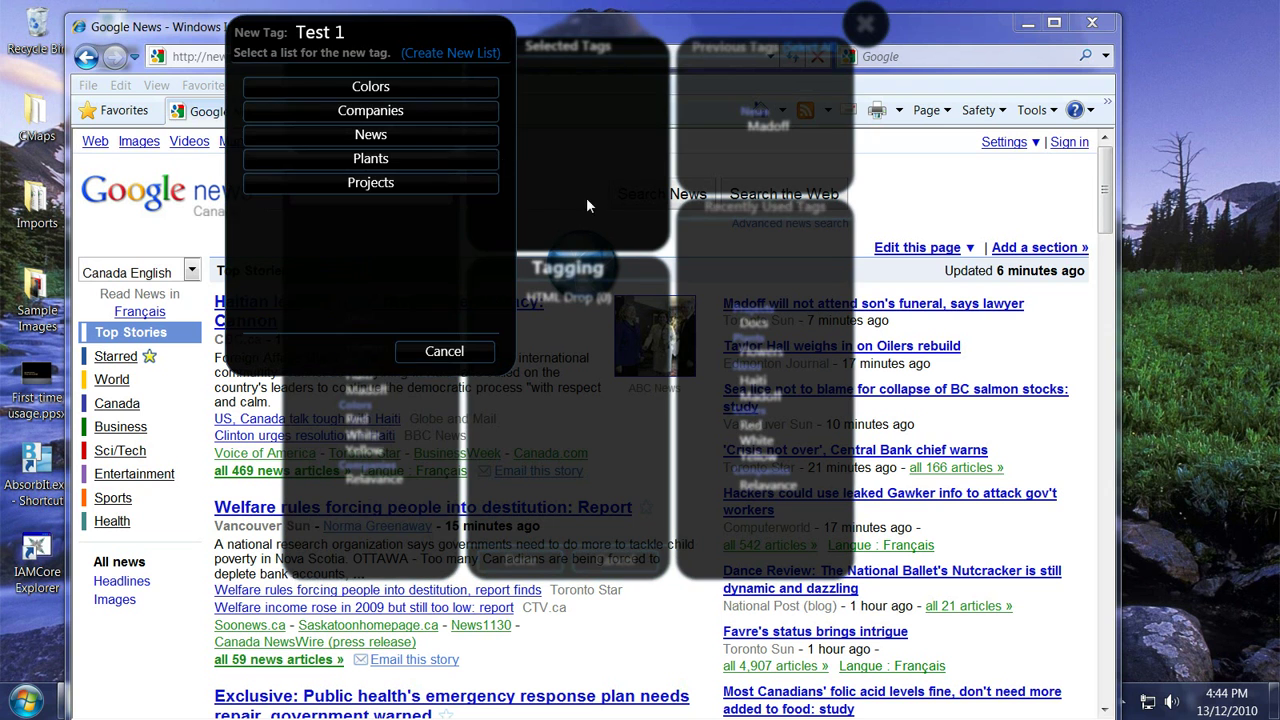
left_click(451, 52)
type("test")
key("Return")
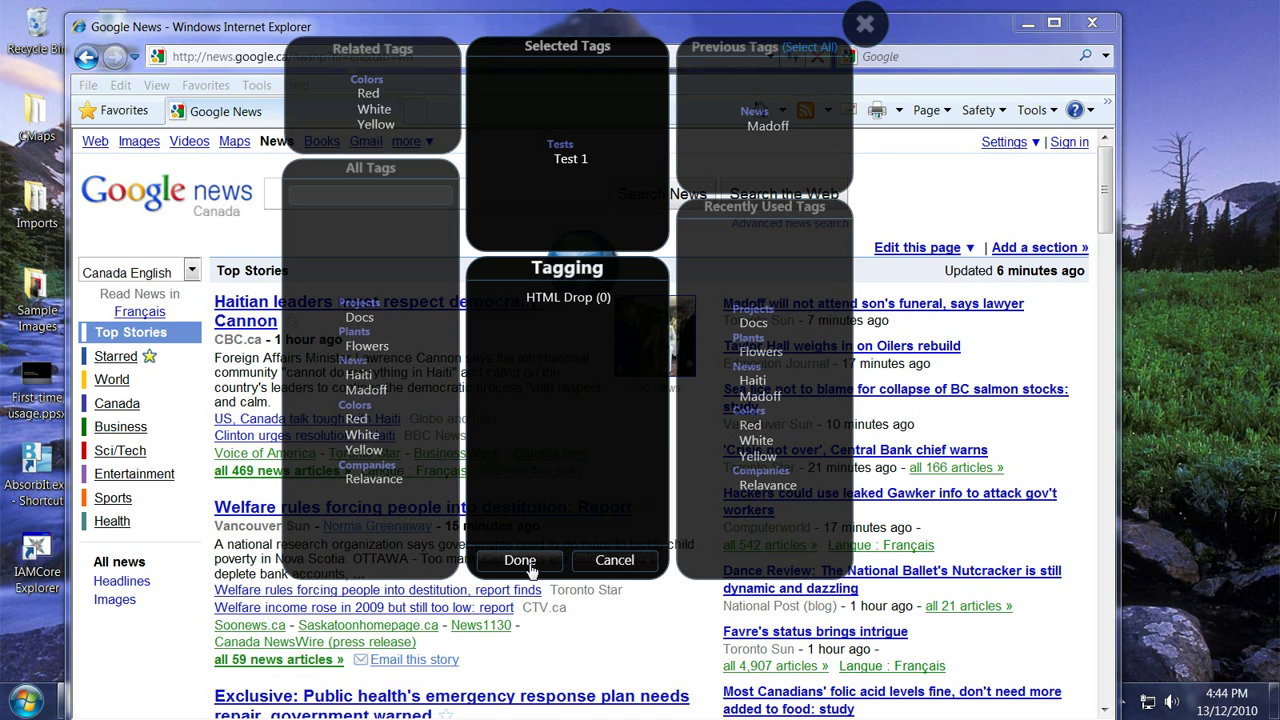
Add the health minister story's summary paragraph as a second snippet and finish tagging
scroll(590, 656, "down", 3)
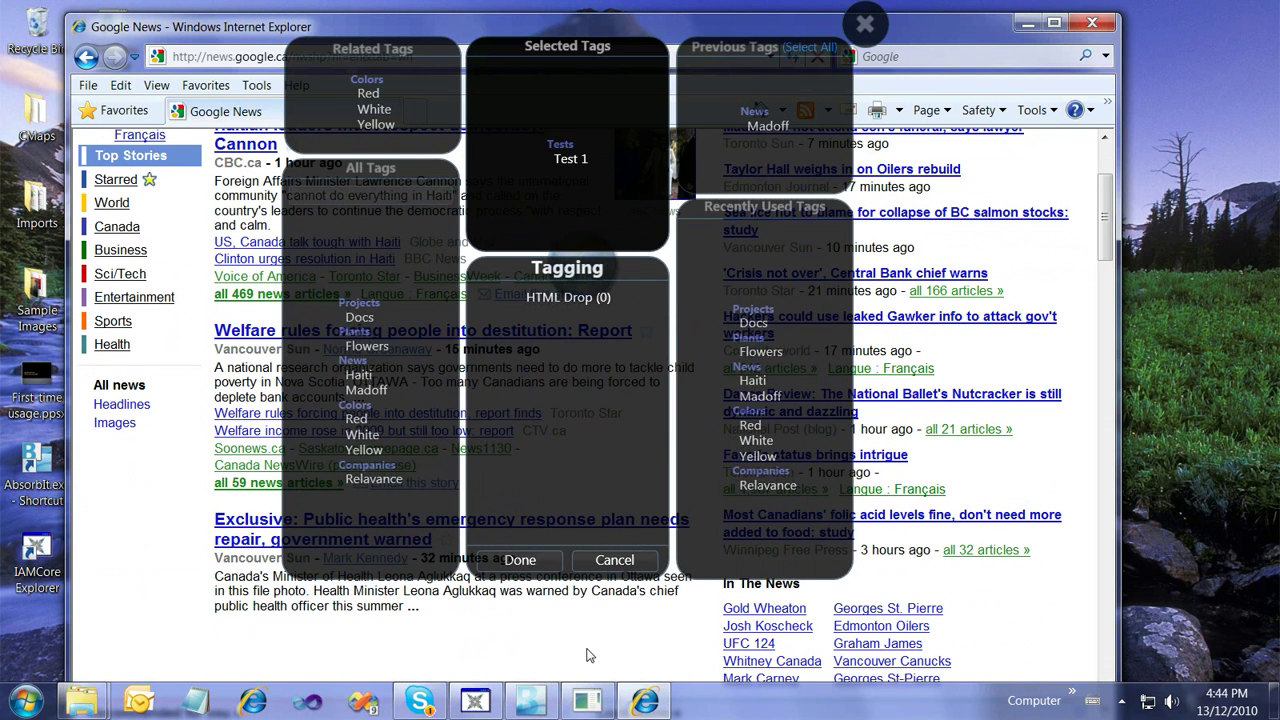
mouse_move(437, 614)
left_mouse_down()
mouse_move(237, 580)
mouse_move(245, 599)
mouse_move(316, 233)
mouse_move(570, 165)
mouse_move(560, 312)
left_mouse_up()
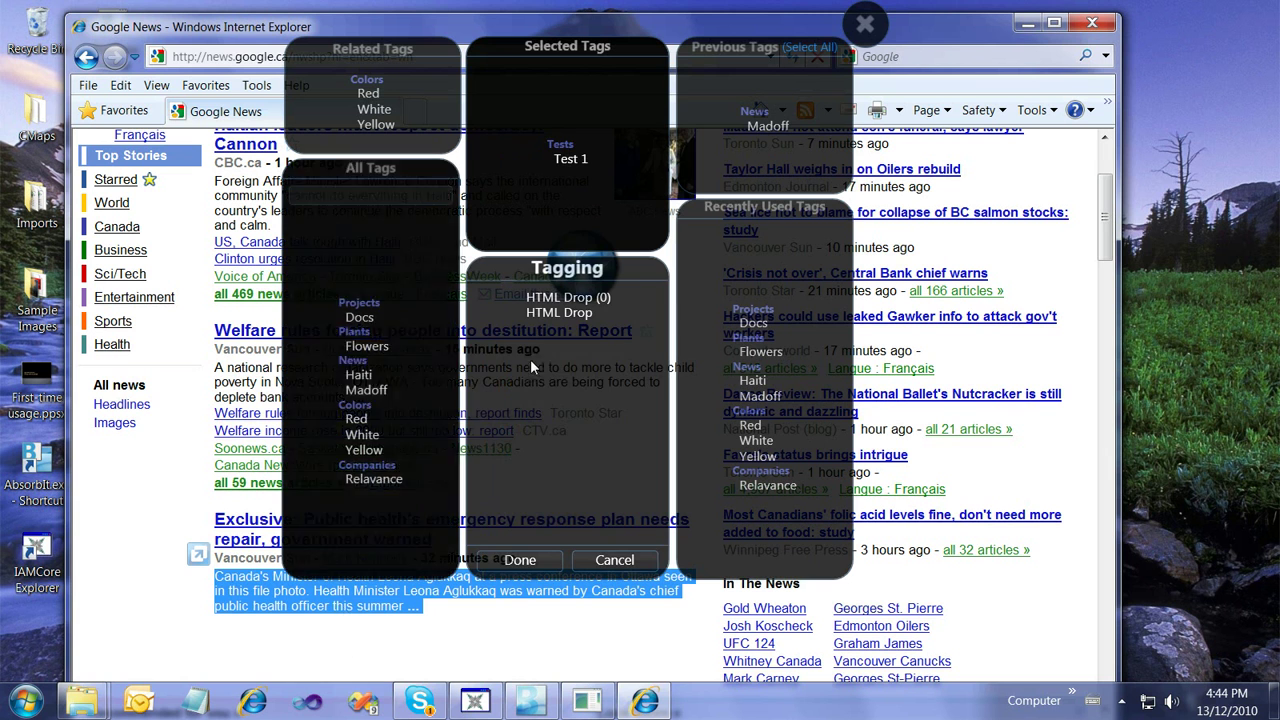
left_click(520, 560)
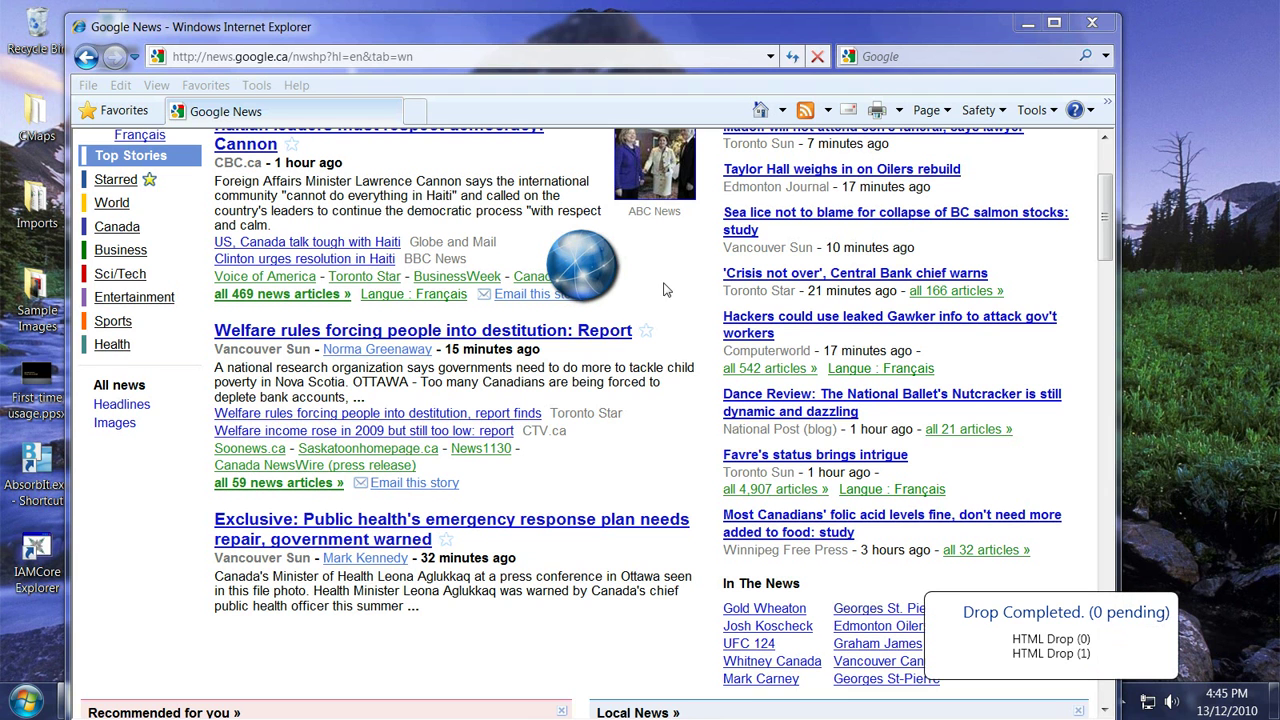
From the dropped files list, open the saved Madoff link in the browser, then close it
left_click(600, 290)
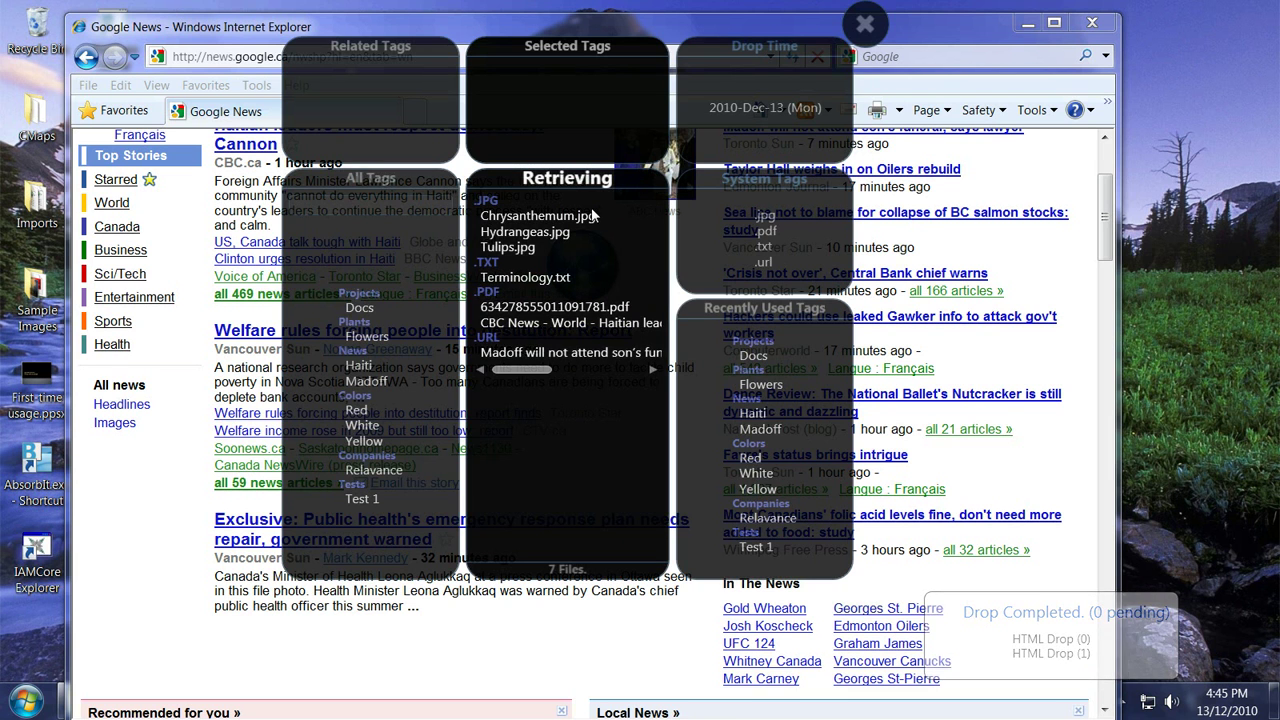
left_click(549, 308)
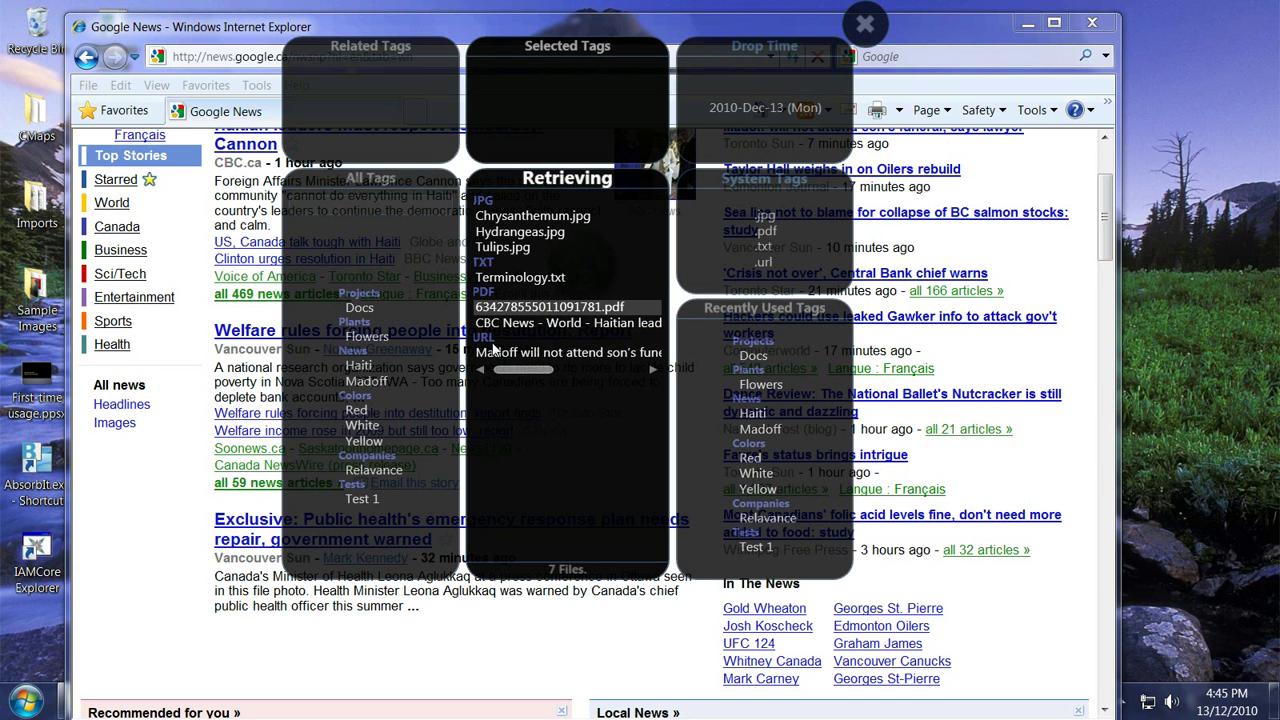
double_click(490, 354)
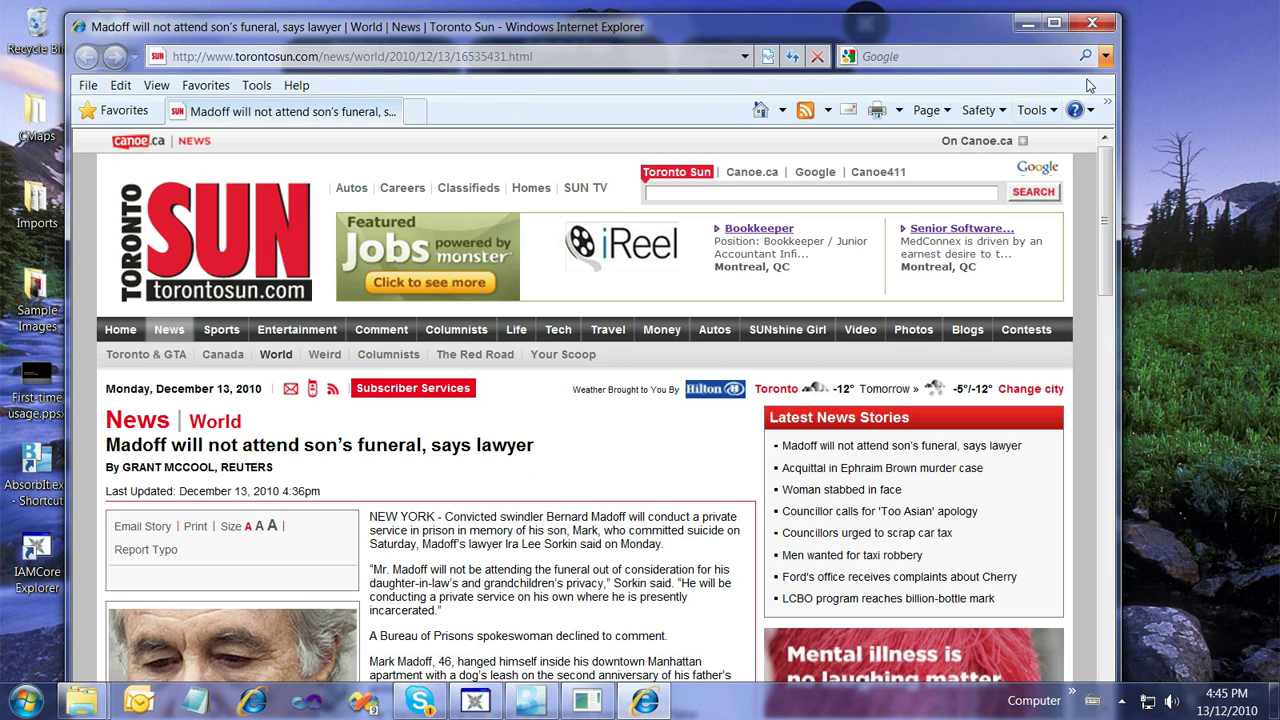
left_click(1092, 22)
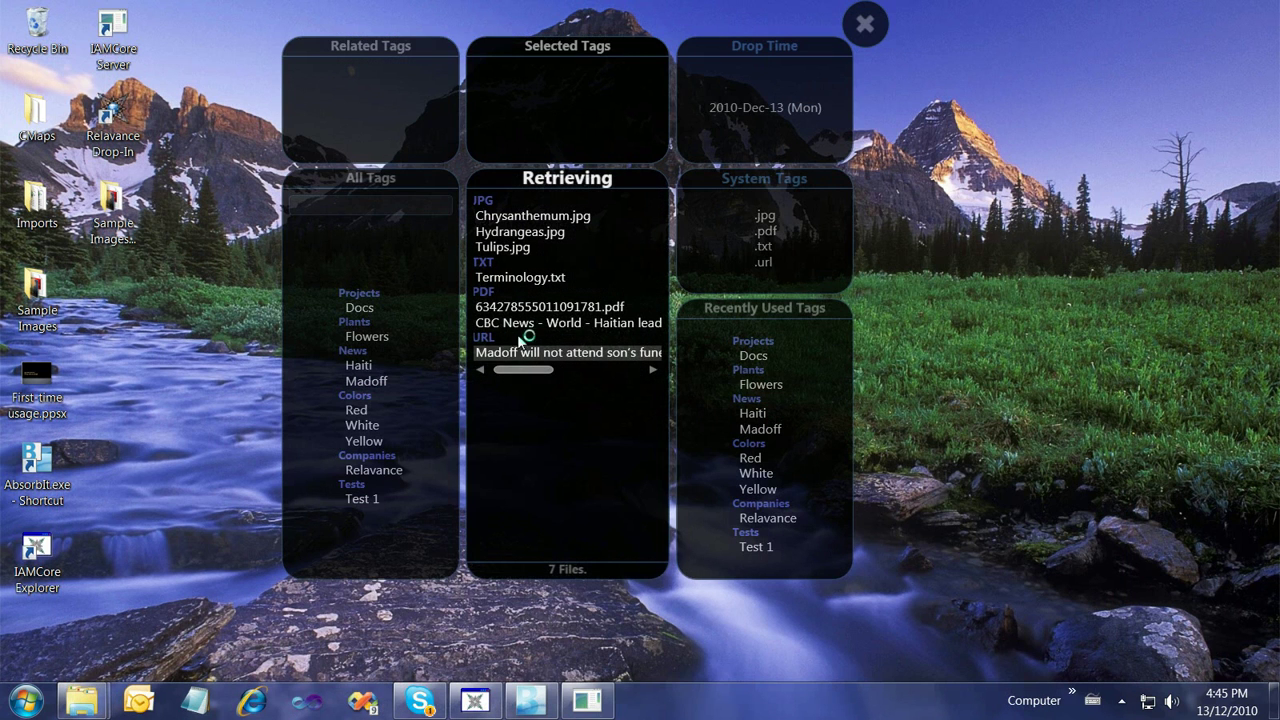
Open the Haitian story PDF, close the reader, and close the Drop-In tag panels
double_click(555, 323)
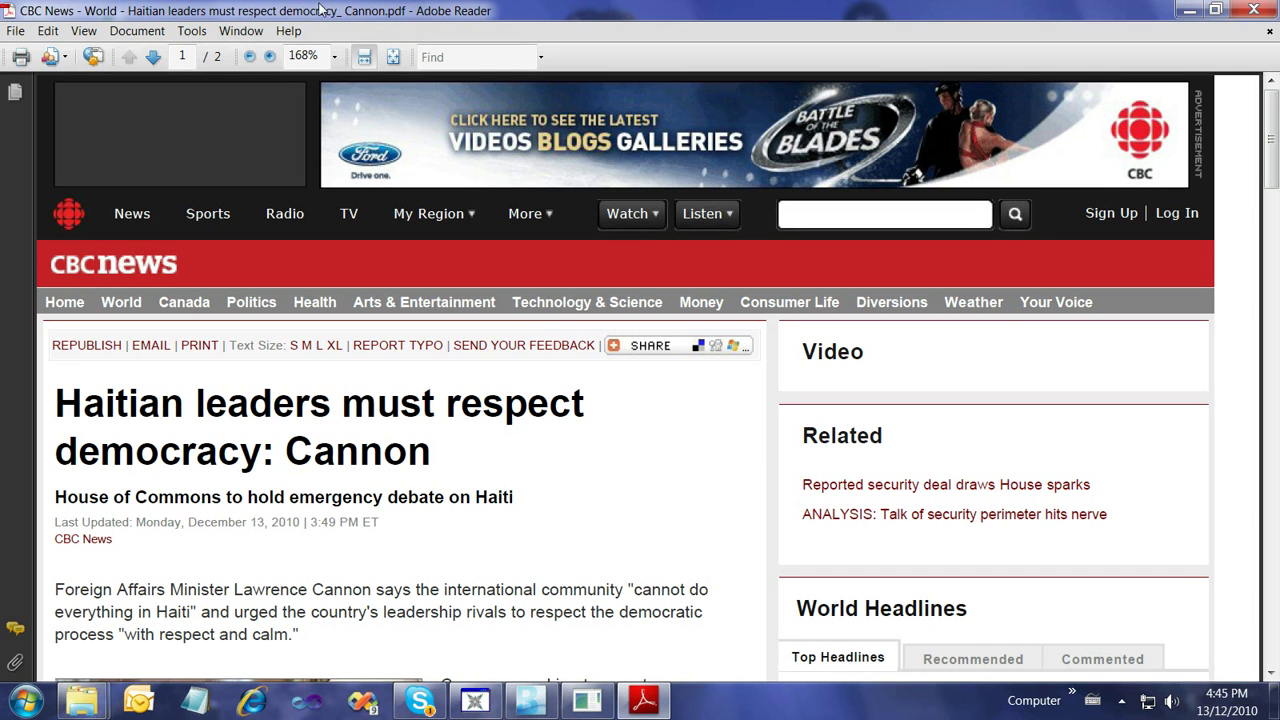
left_click(1254, 9)
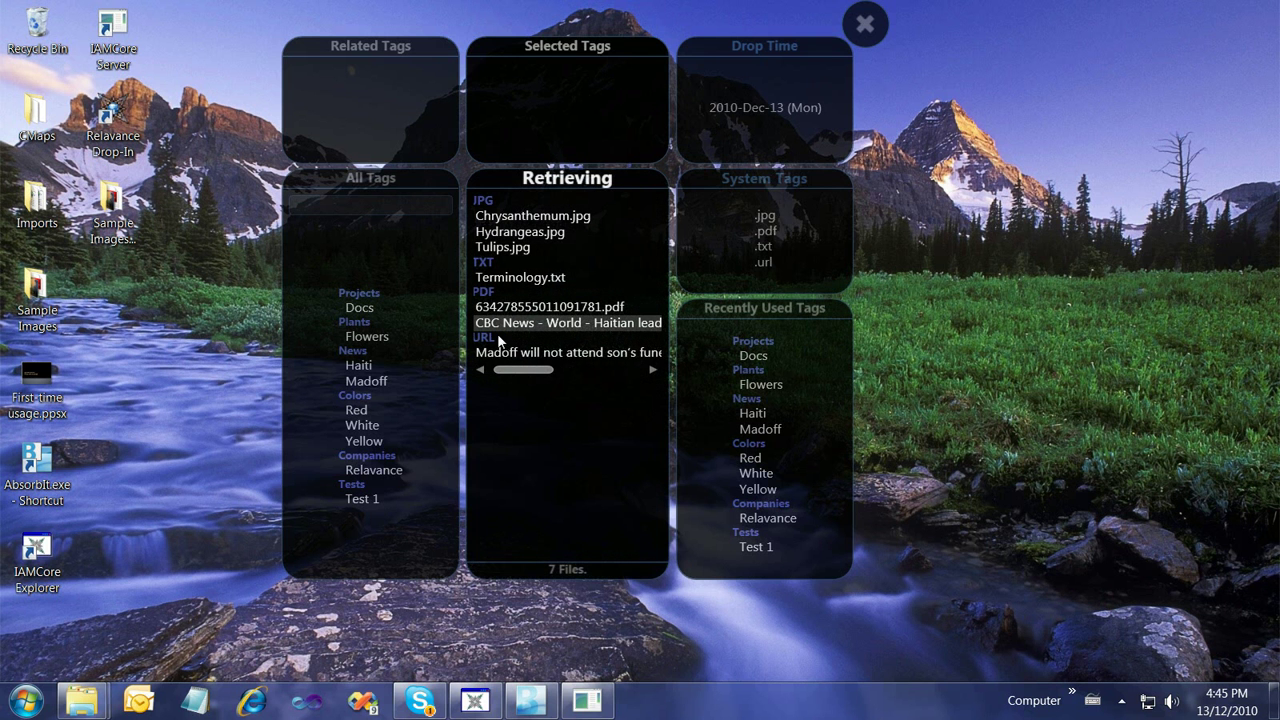
left_click(862, 40)
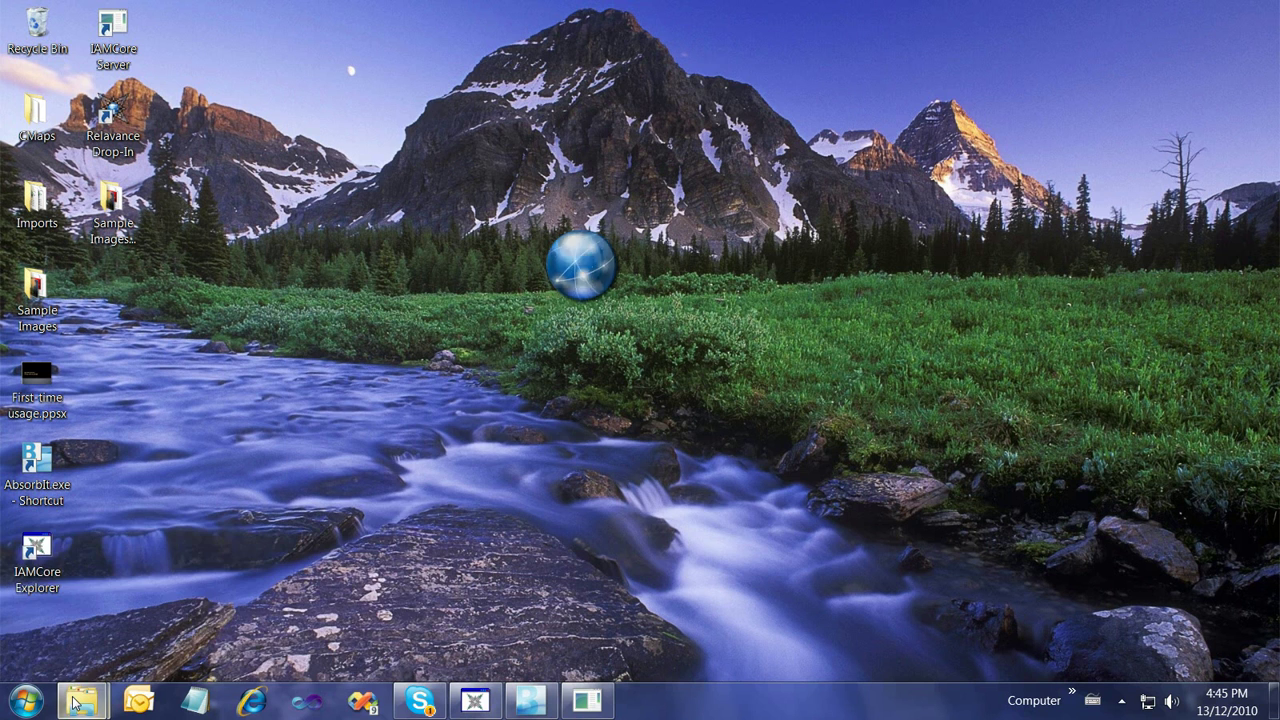
Open Documents > My Drop-In Folder > Administrator > _My Drop-In Files
left_click(24, 702)
left_click(341, 116)
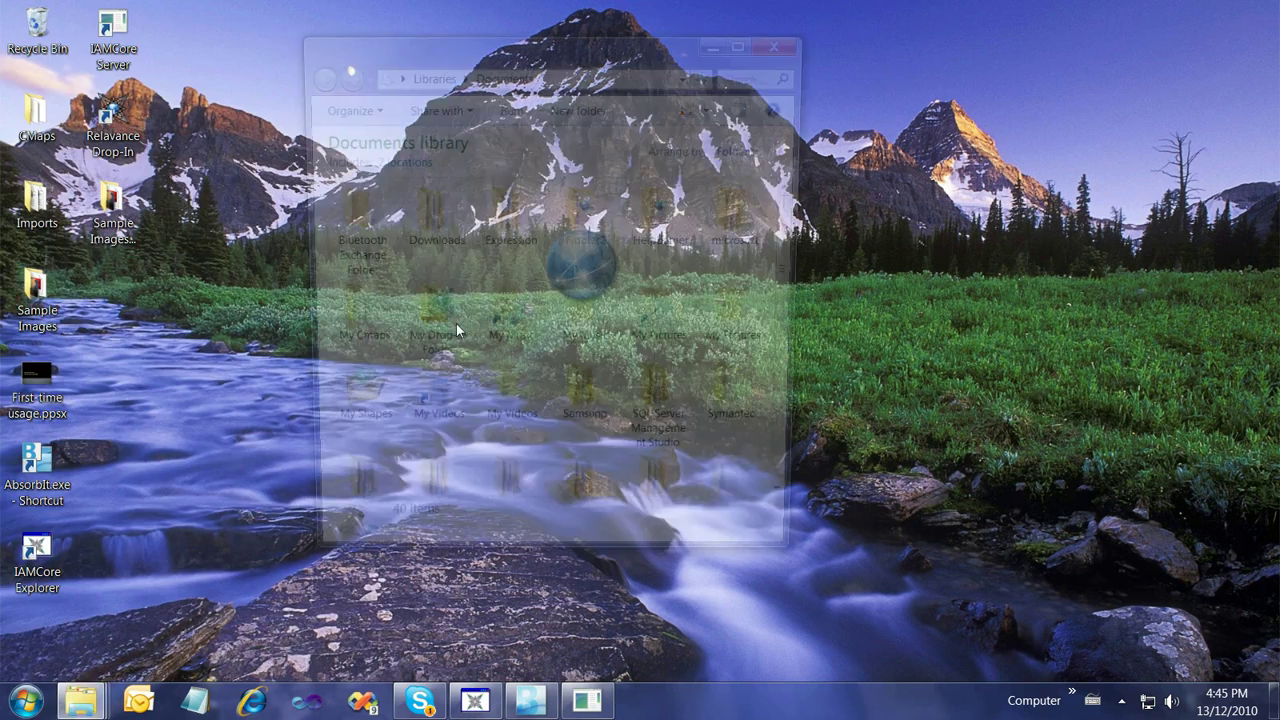
double_click(408, 312)
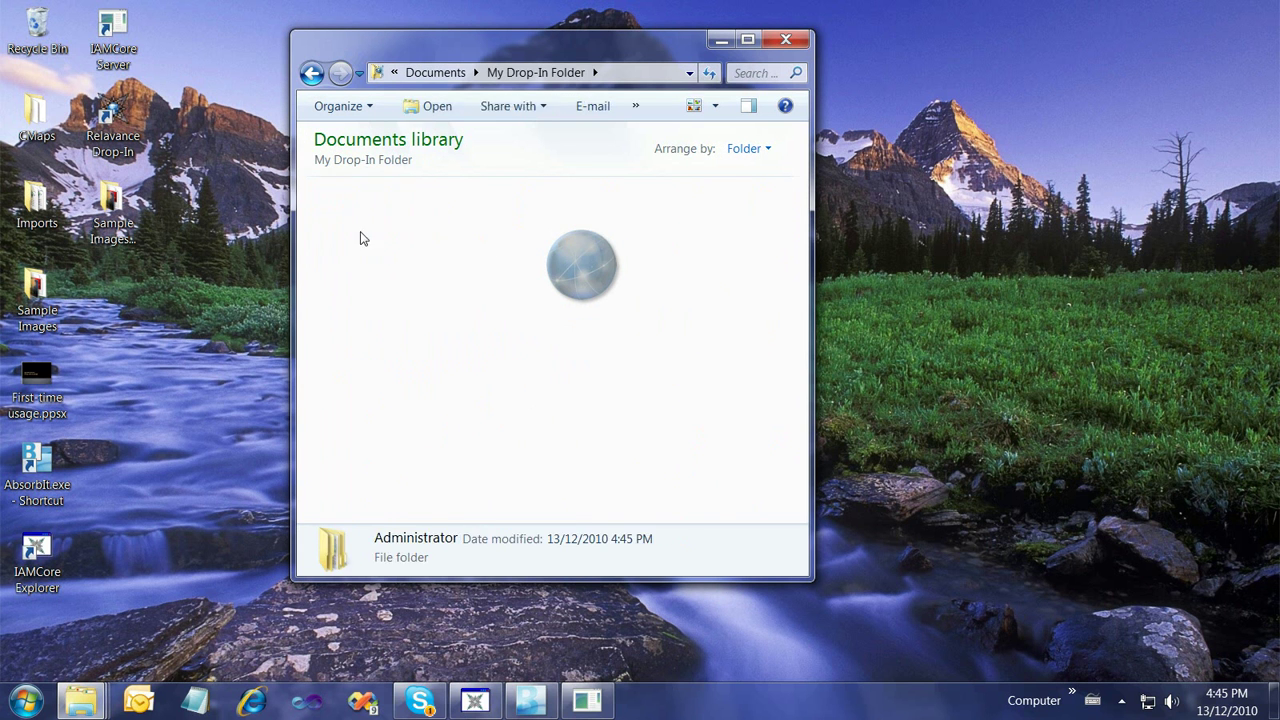
double_click(381, 261)
double_click(364, 256)
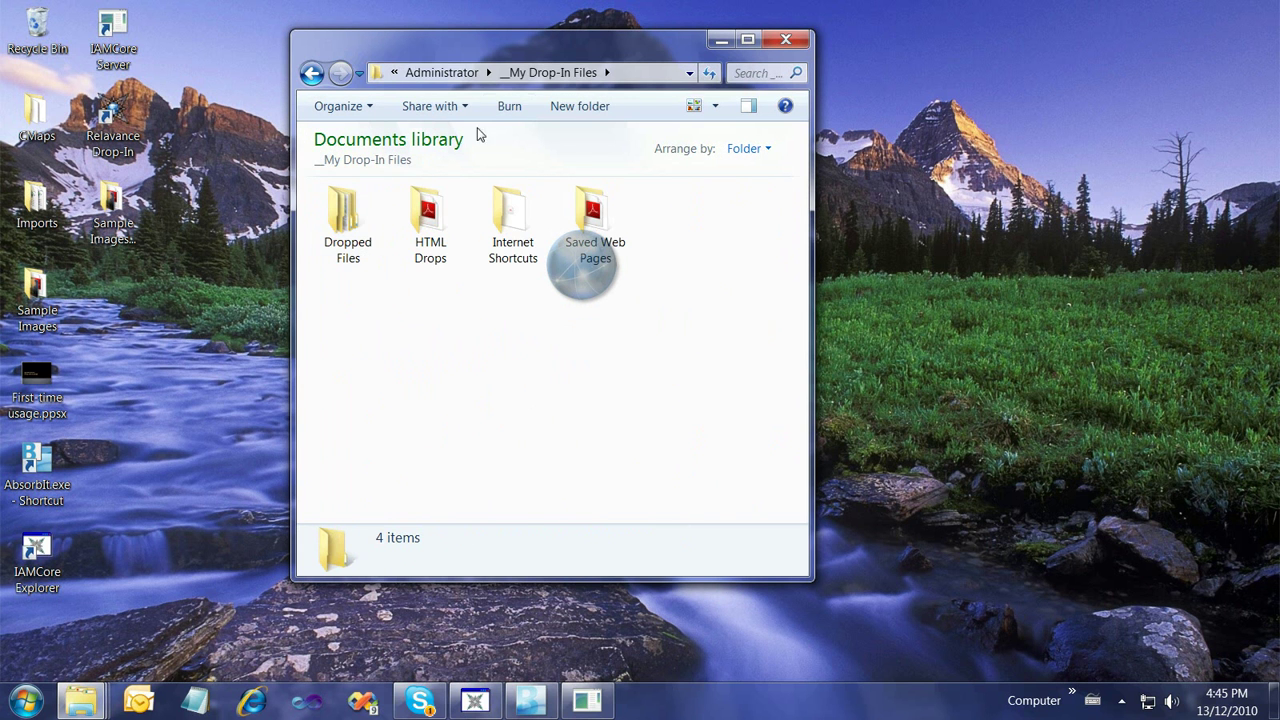
left_click_drag(577, 40, 319, 50)
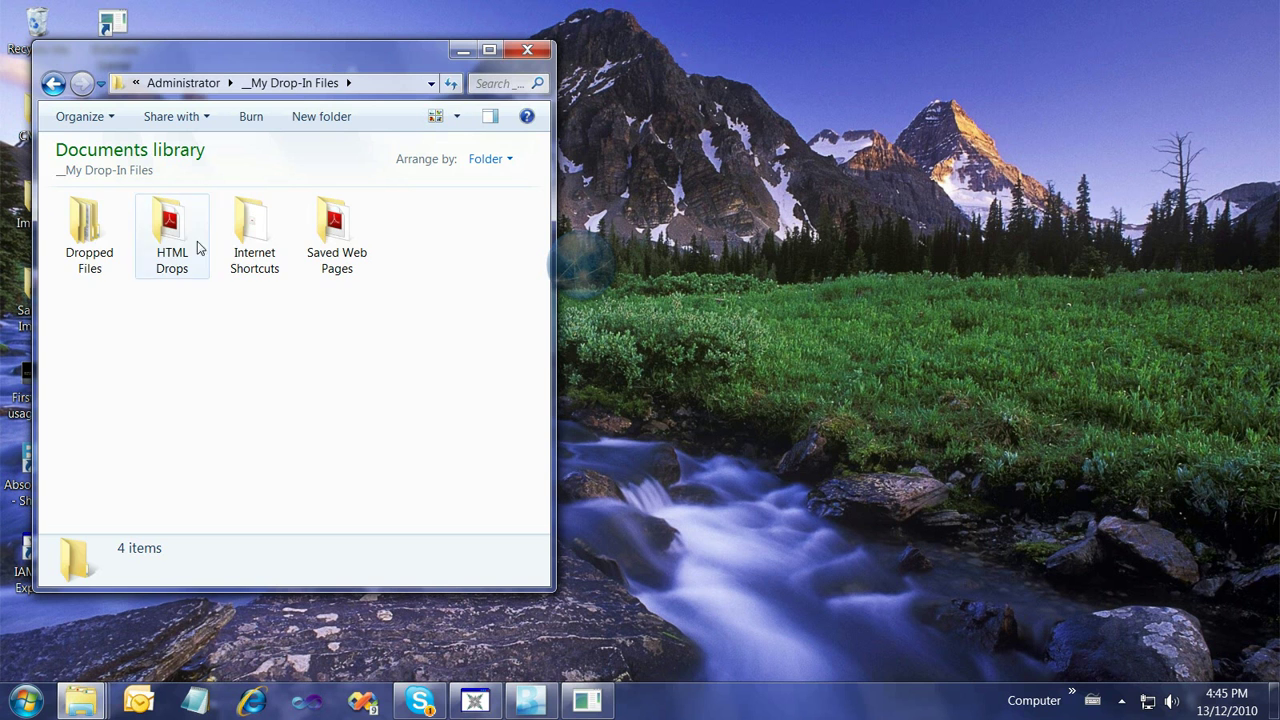
Check the HTML Drops, Internet Shortcuts, Saved Web Pages and Dropped Files folders, then close the window
double_click(168, 250)
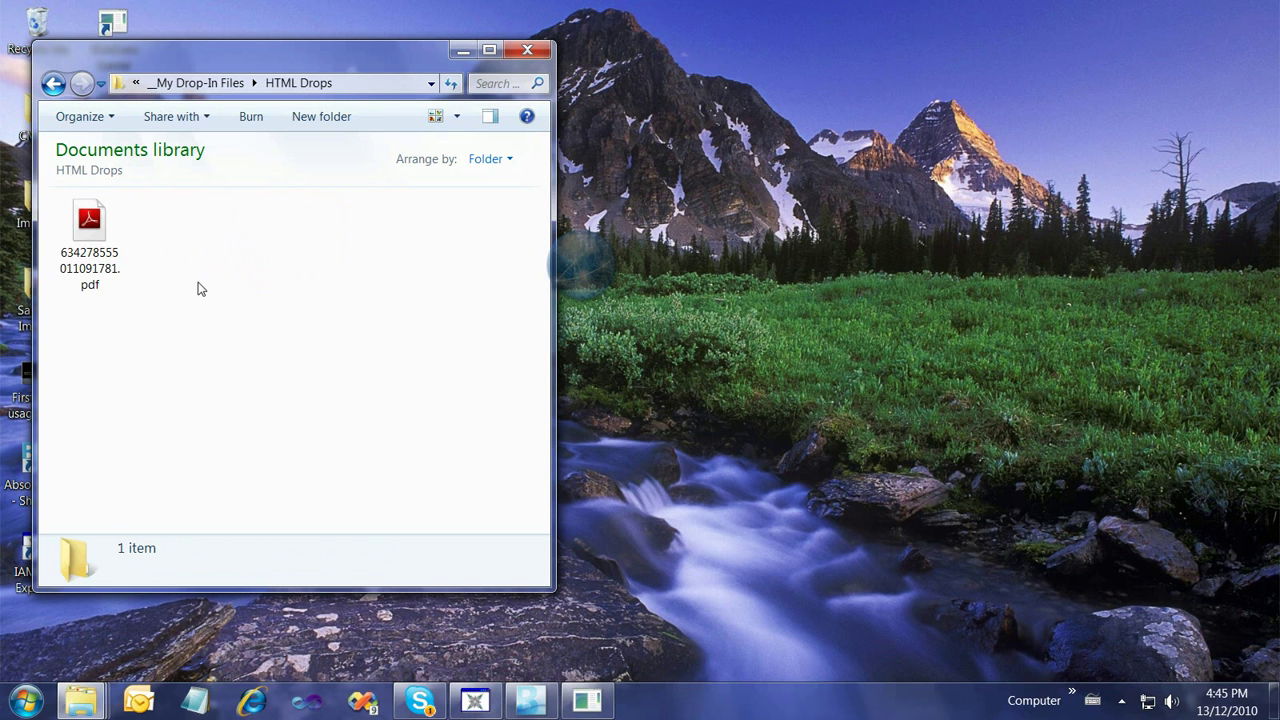
left_click(53, 83)
double_click(253, 232)
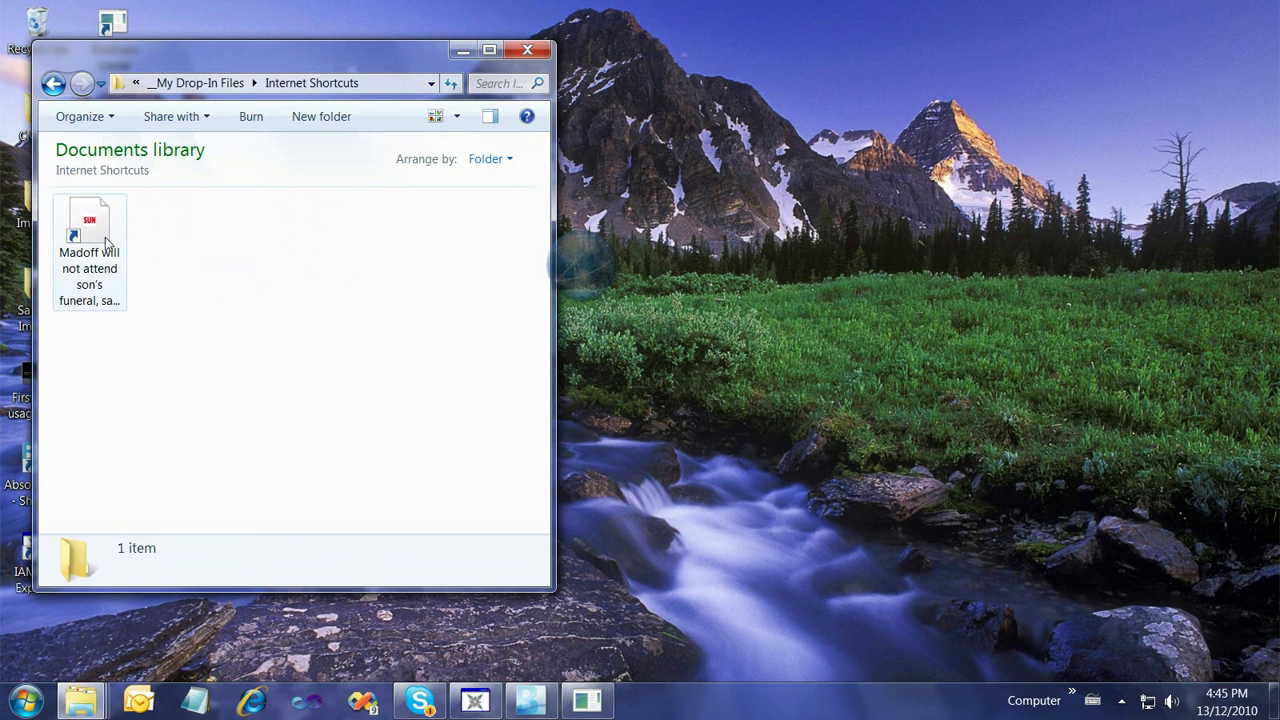
left_click(53, 83)
double_click(340, 262)
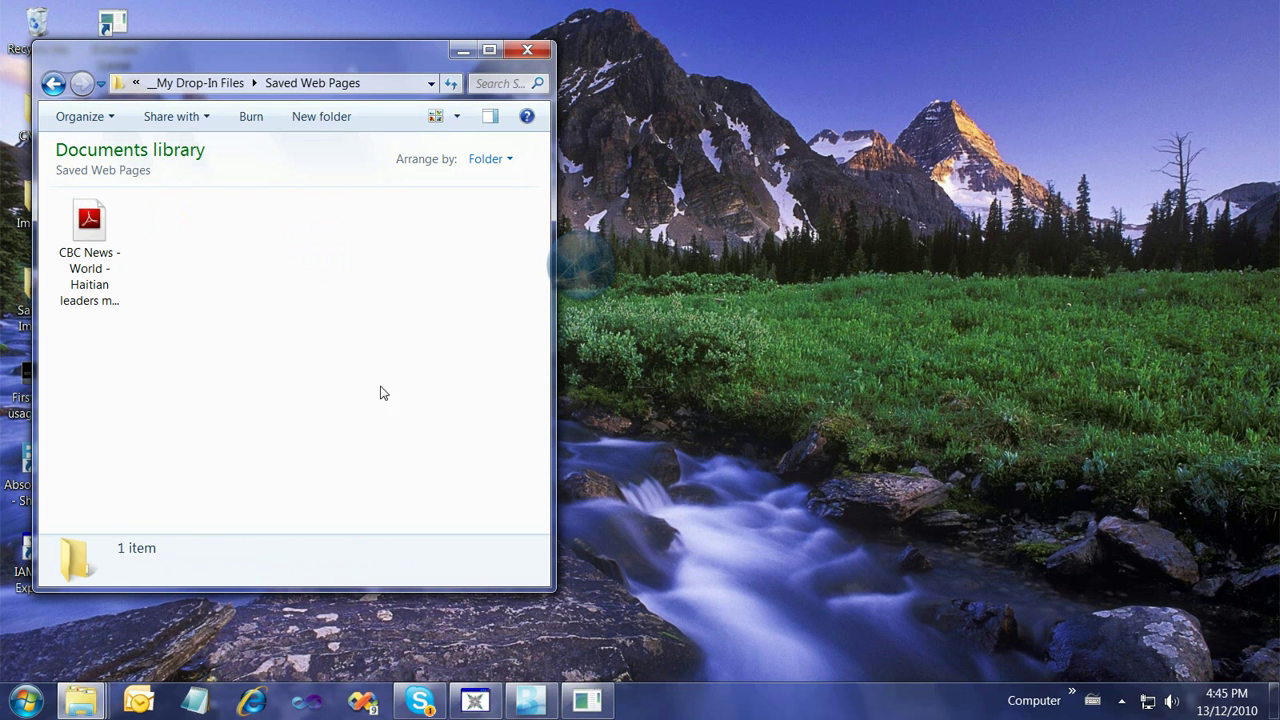
left_click(53, 83)
double_click(88, 232)
left_click(53, 83)
left_click(53, 83)
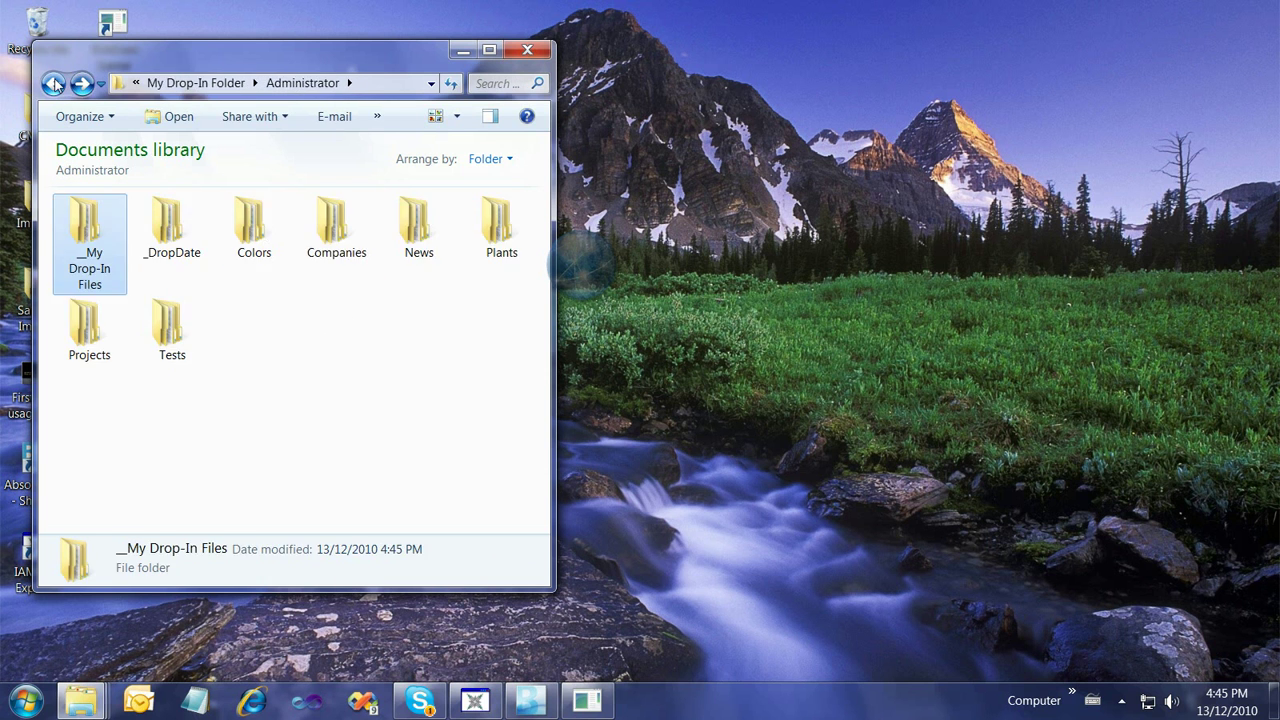
left_click(527, 51)
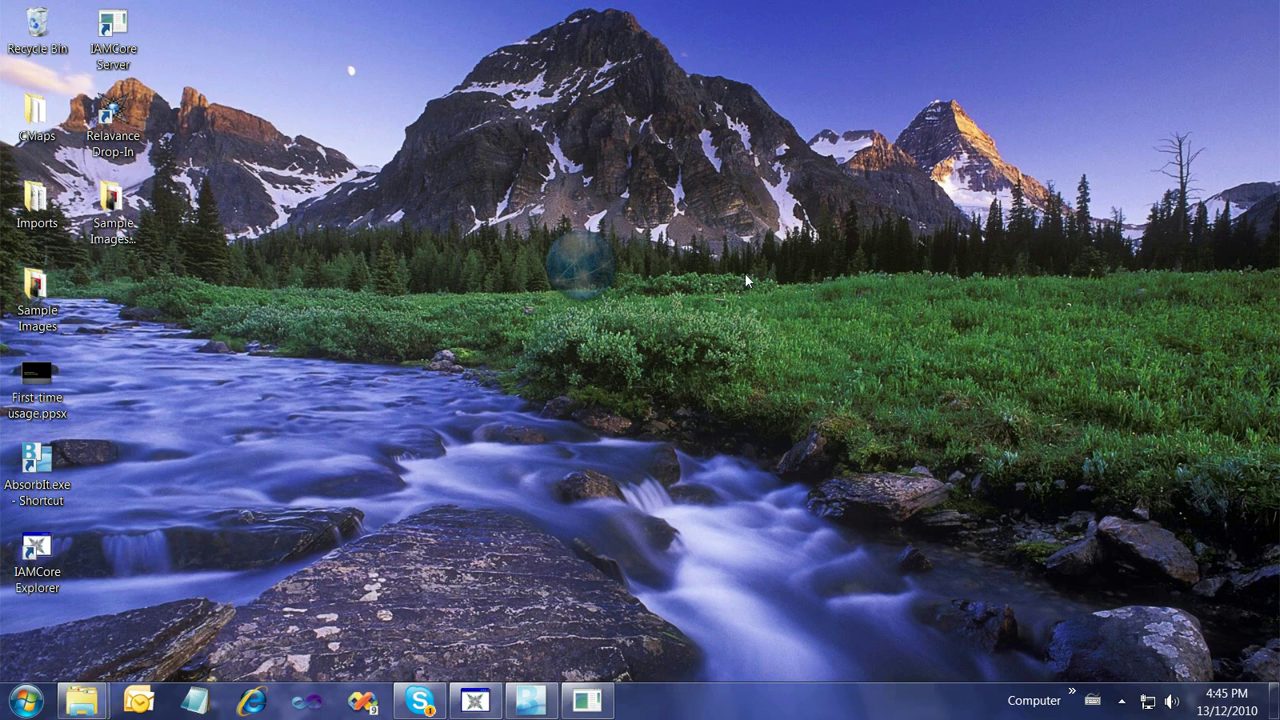
Launch Google Earth from the Start menu's All Programs > Google Earth folder
left_click(26, 702)
left_click(90, 617)
scroll(120, 560, "down", 6)
scroll(107, 368, "up", 8)
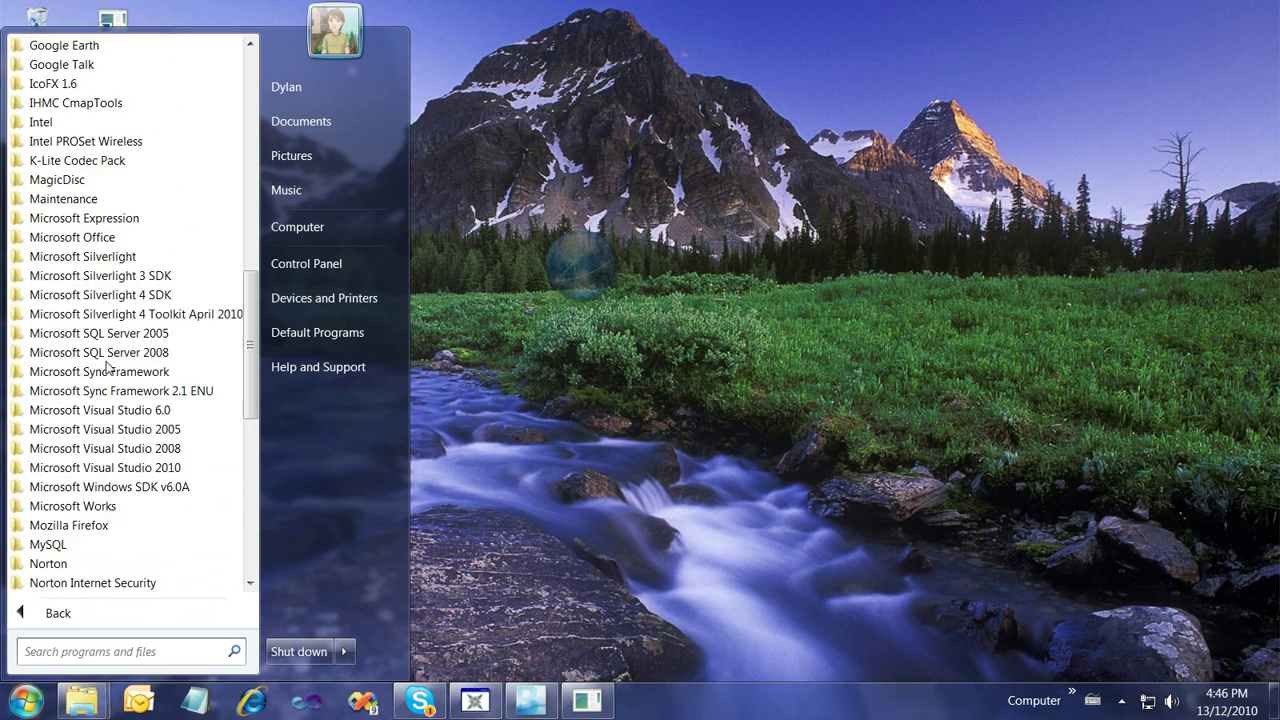
left_click(65, 217)
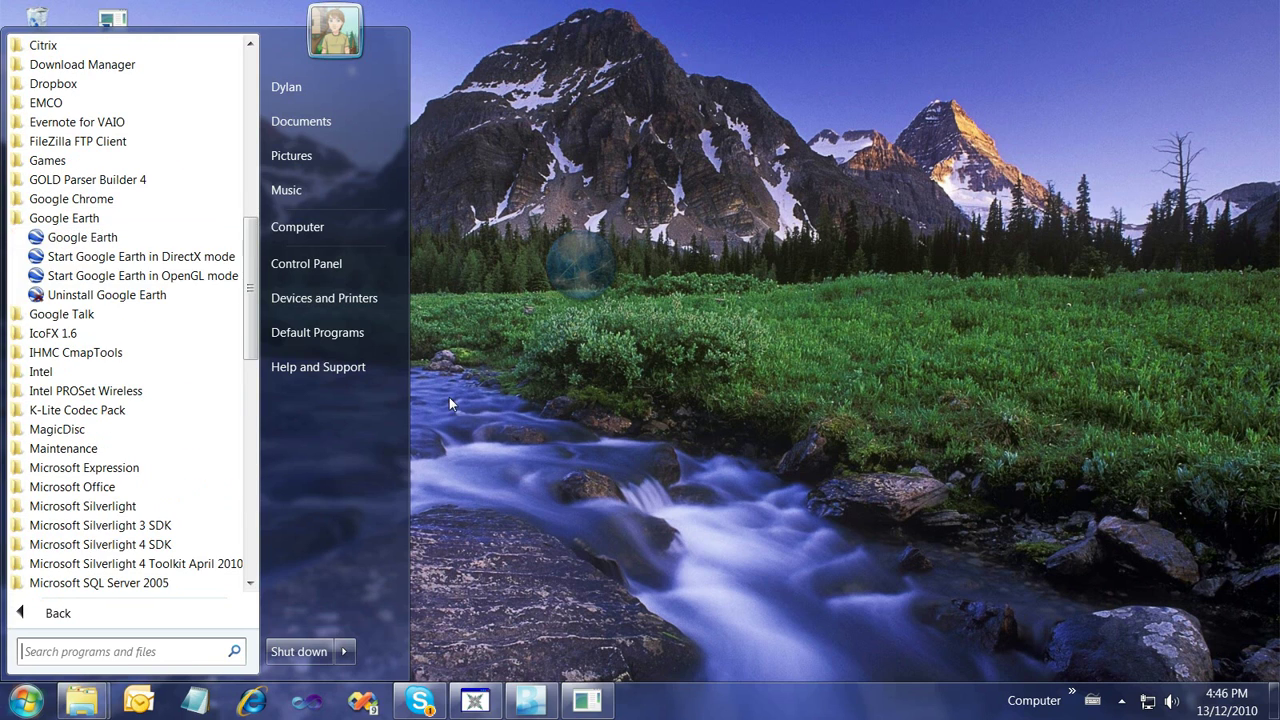
left_click(75, 232)
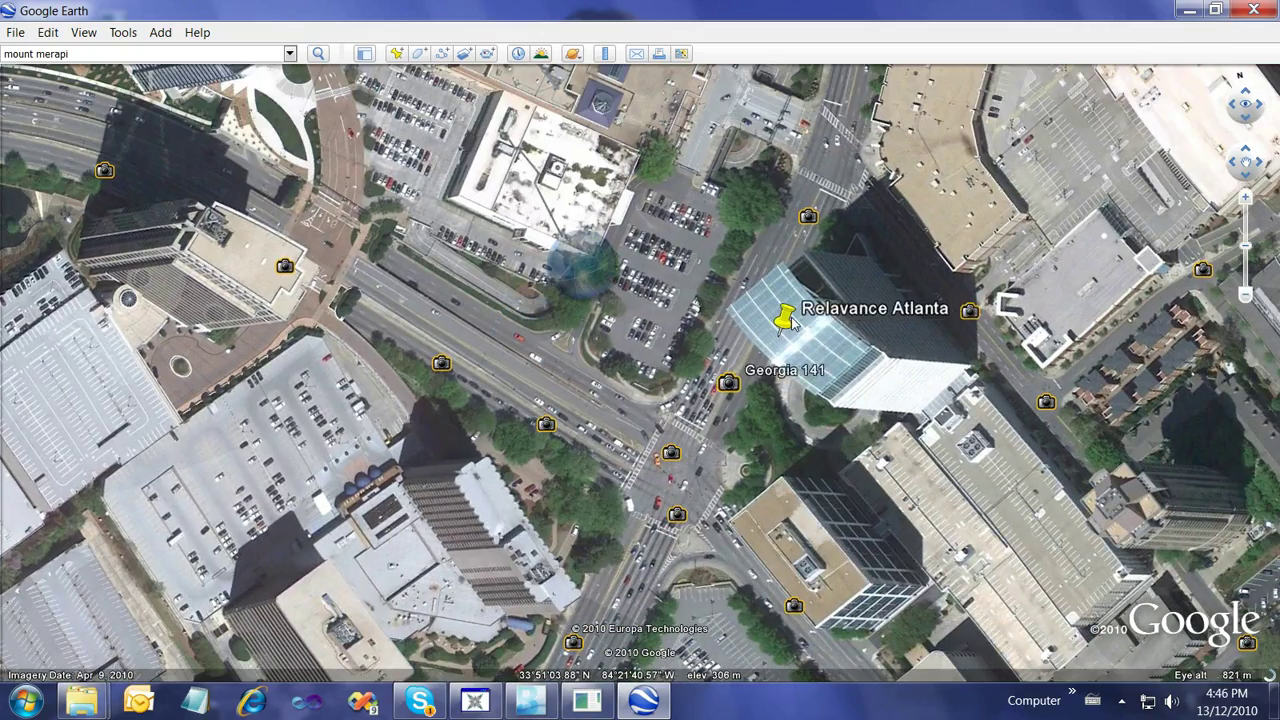
Copy the Relavance Atlanta placemark from Google Earth and paste it into Drop-In
right_click(783, 317)
left_click(821, 349)
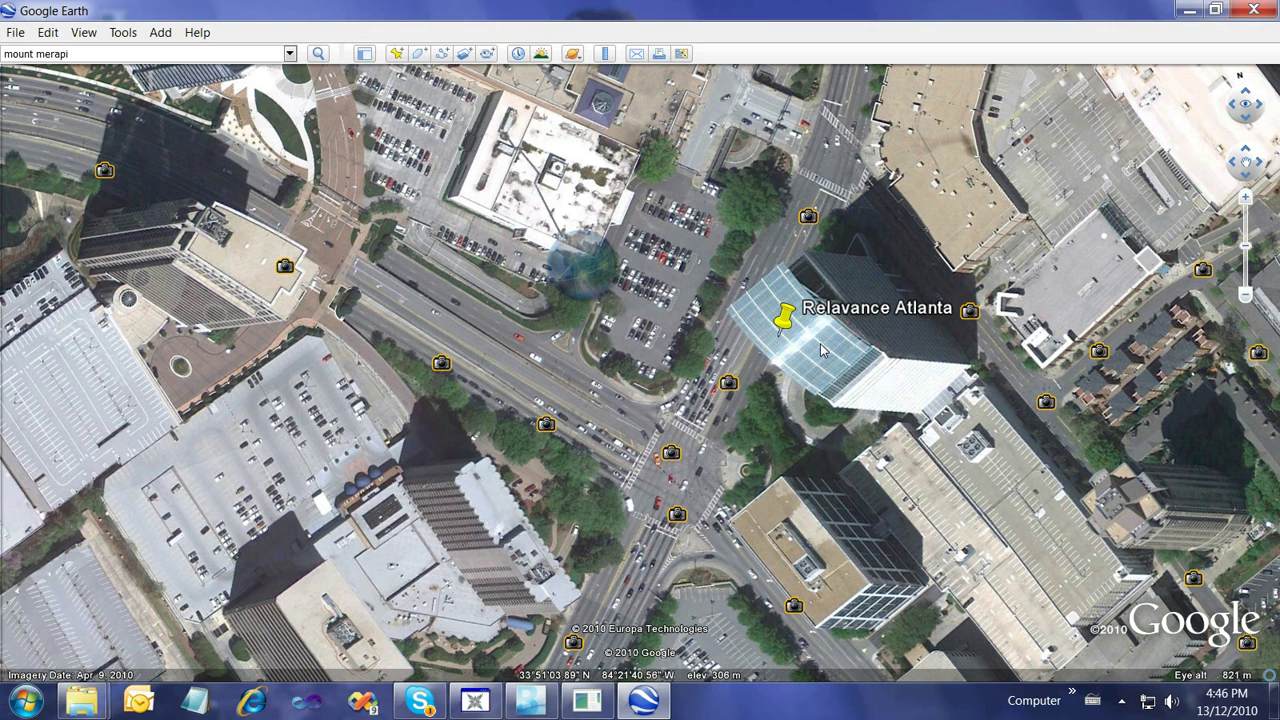
right_click(783, 322)
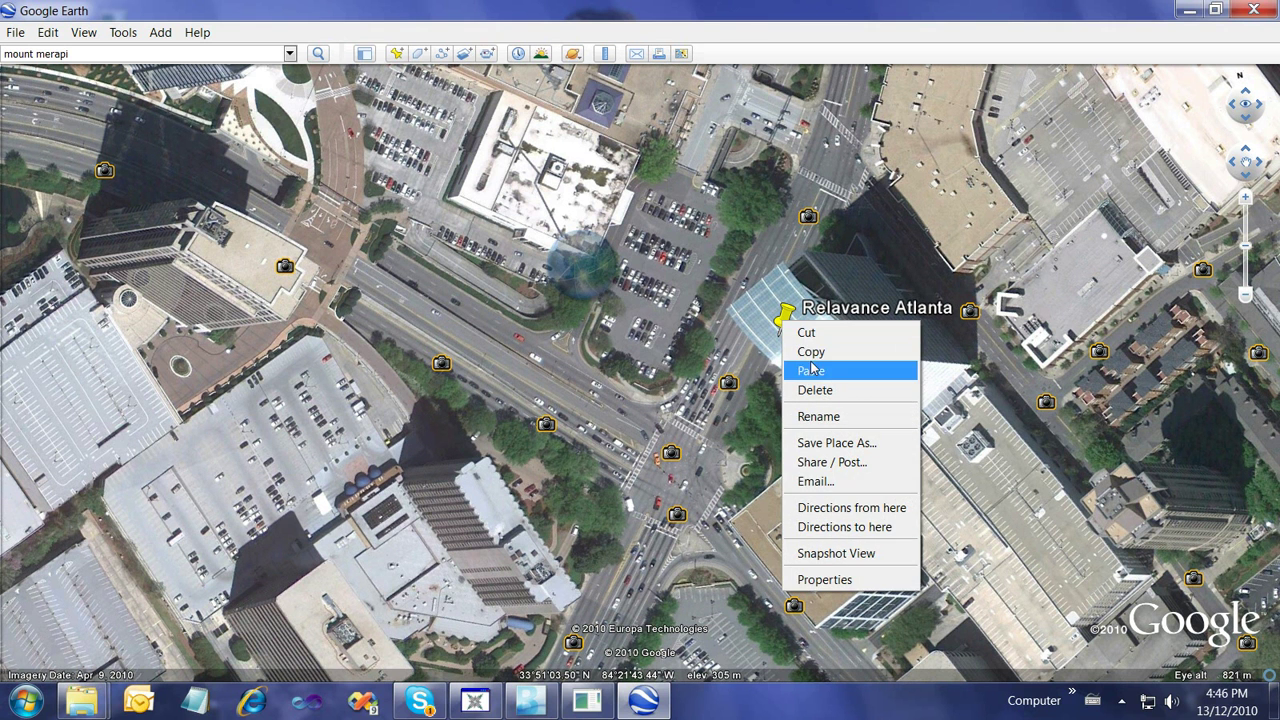
left_click(790, 346)
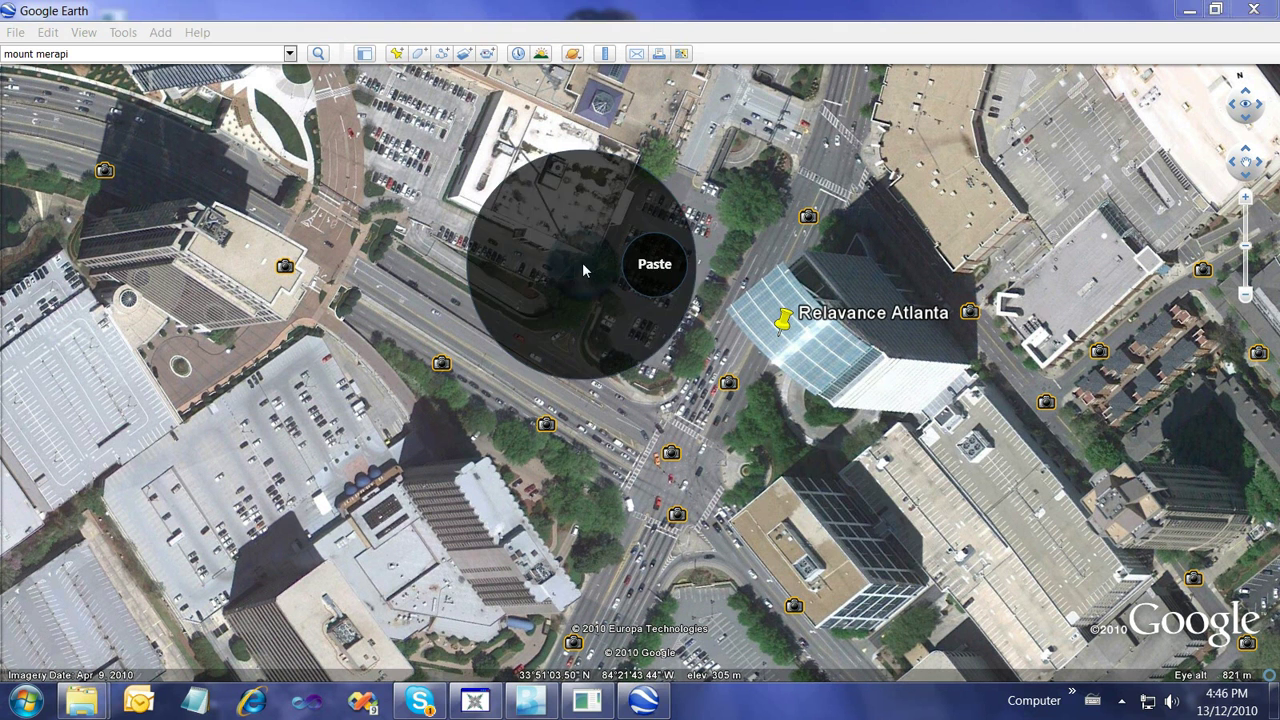
left_click(659, 264)
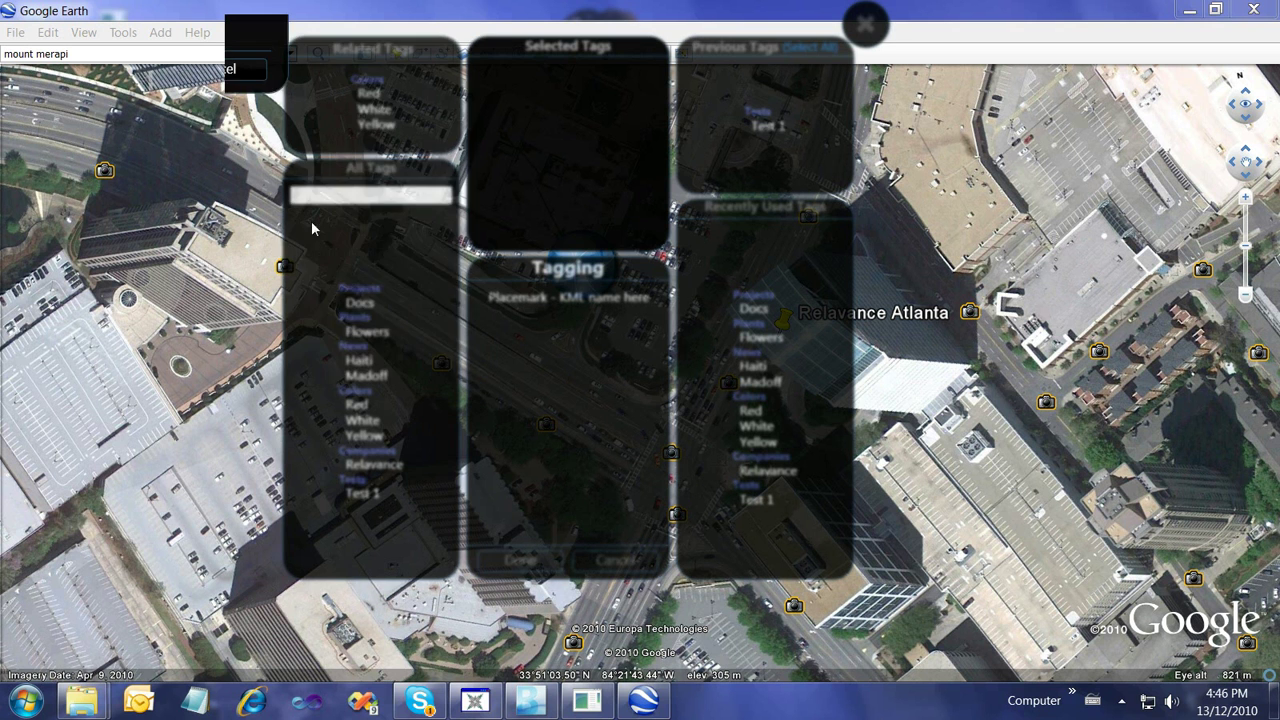
Tag the placemark Atlanta in a new States list plus Relavance, then close Google Earth
key("Return")
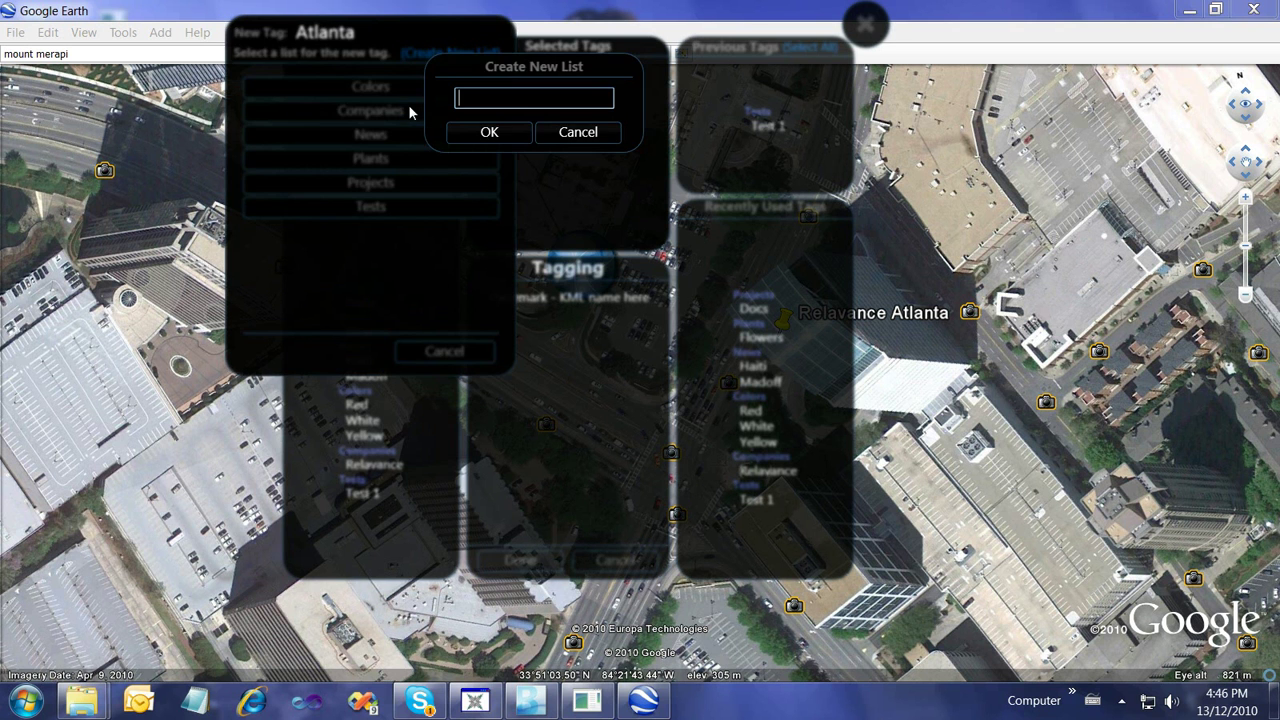
type("States")
key("Return")
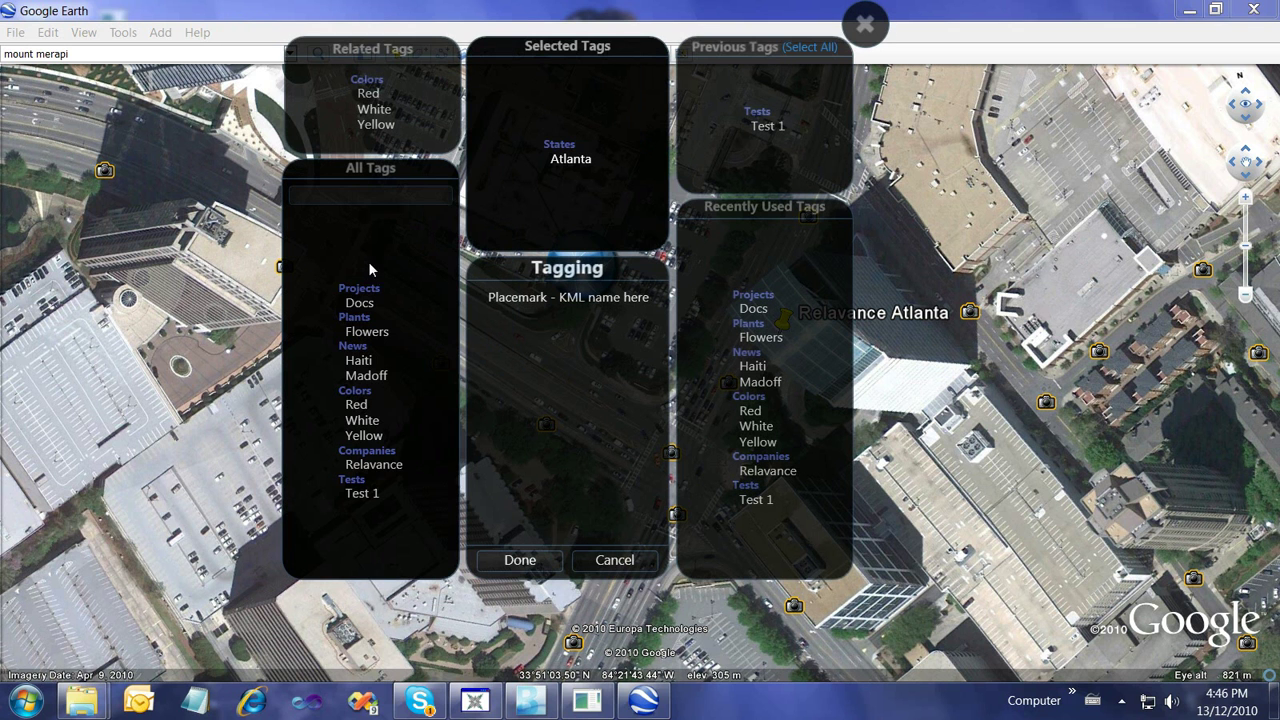
left_click(389, 476)
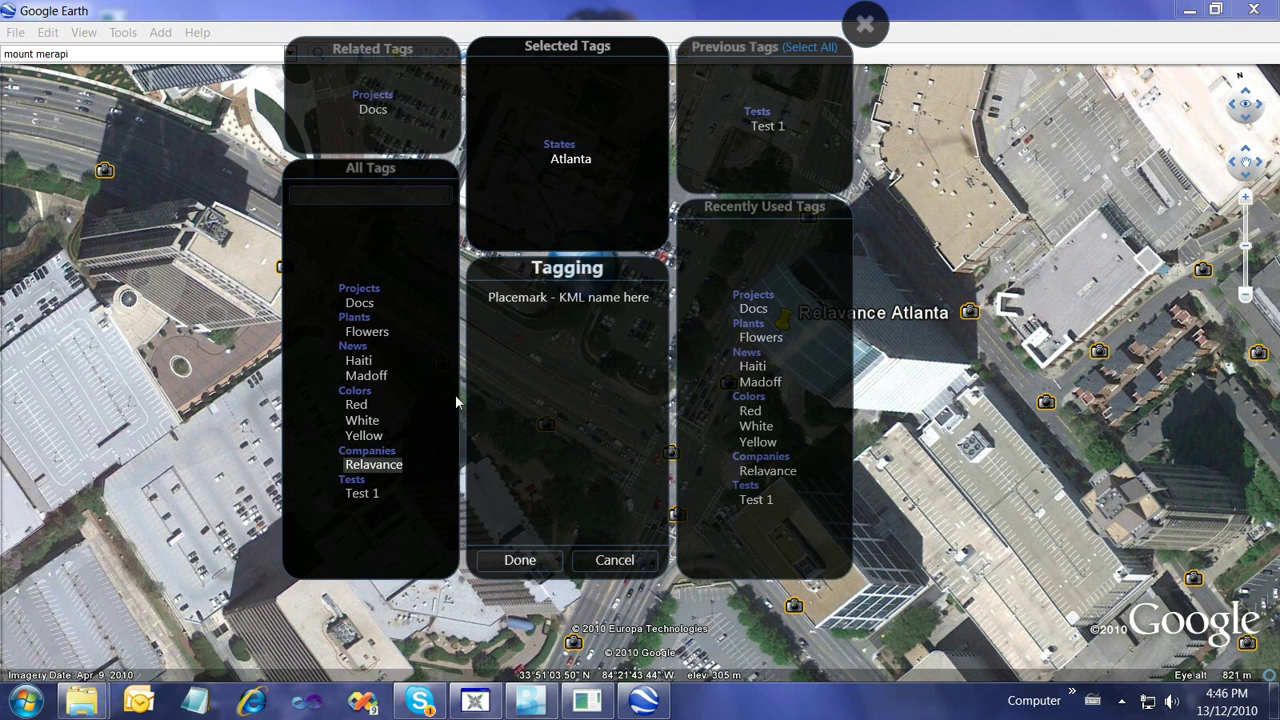
left_click(524, 560)
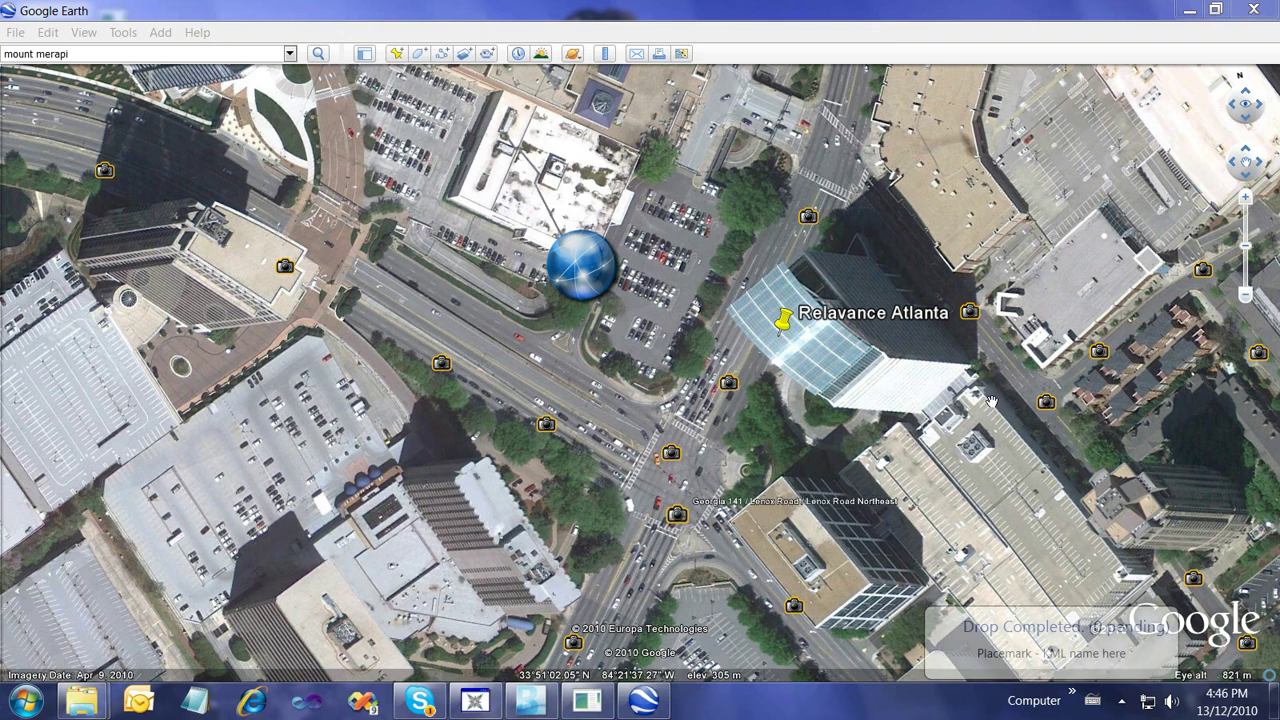
left_click(1257, 8)
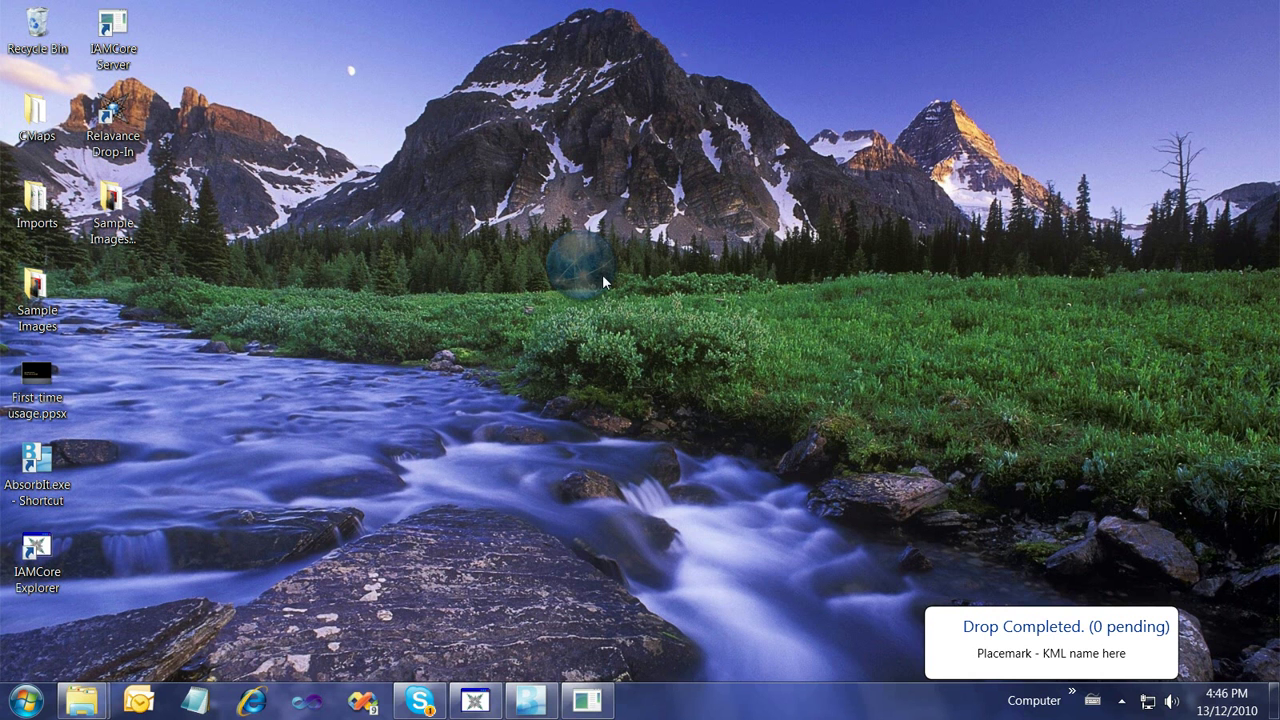
Filter Drop-In by Atlanta, open the KML in Google Earth, then close it, discarding changes
left_click(603, 275)
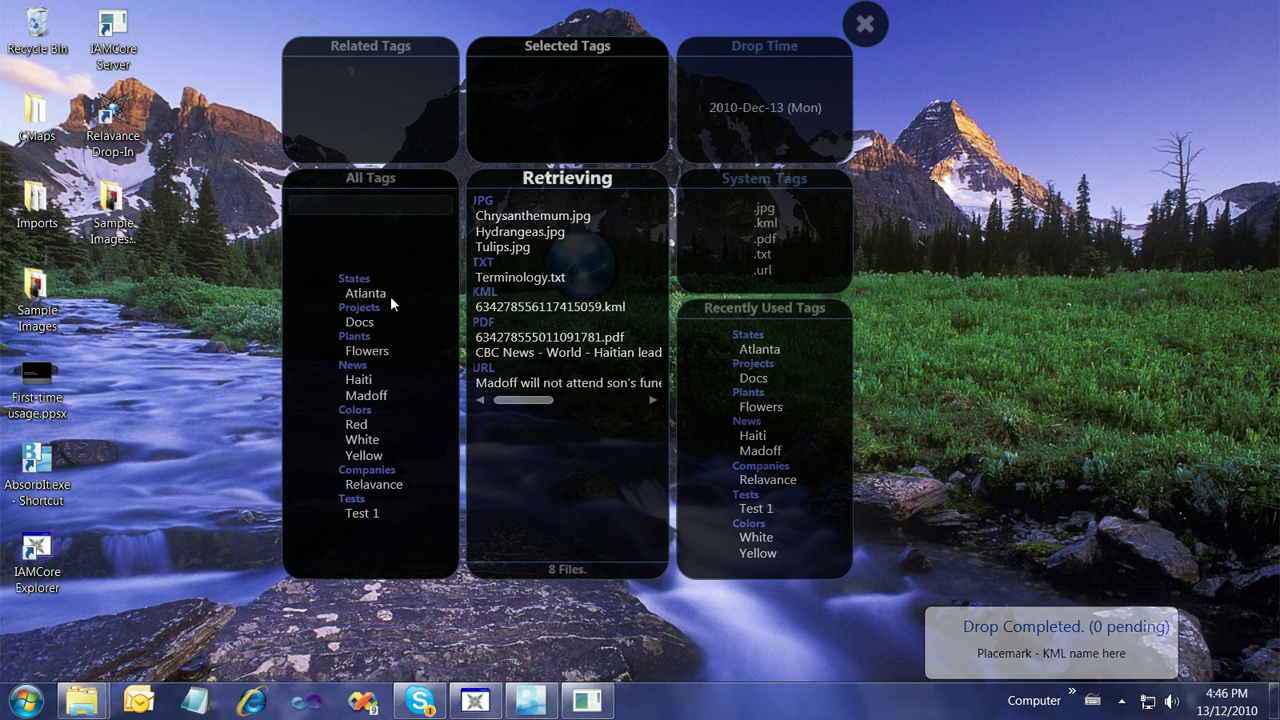
left_click(382, 296)
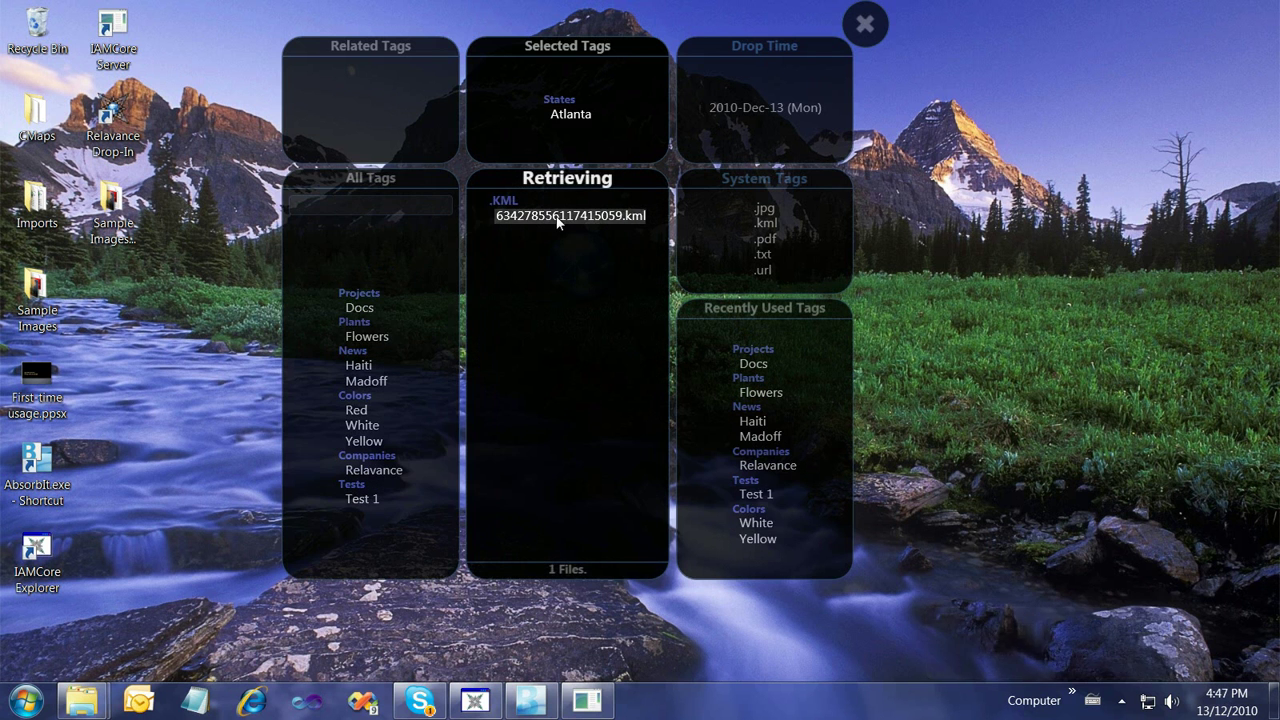
double_click(557, 216)
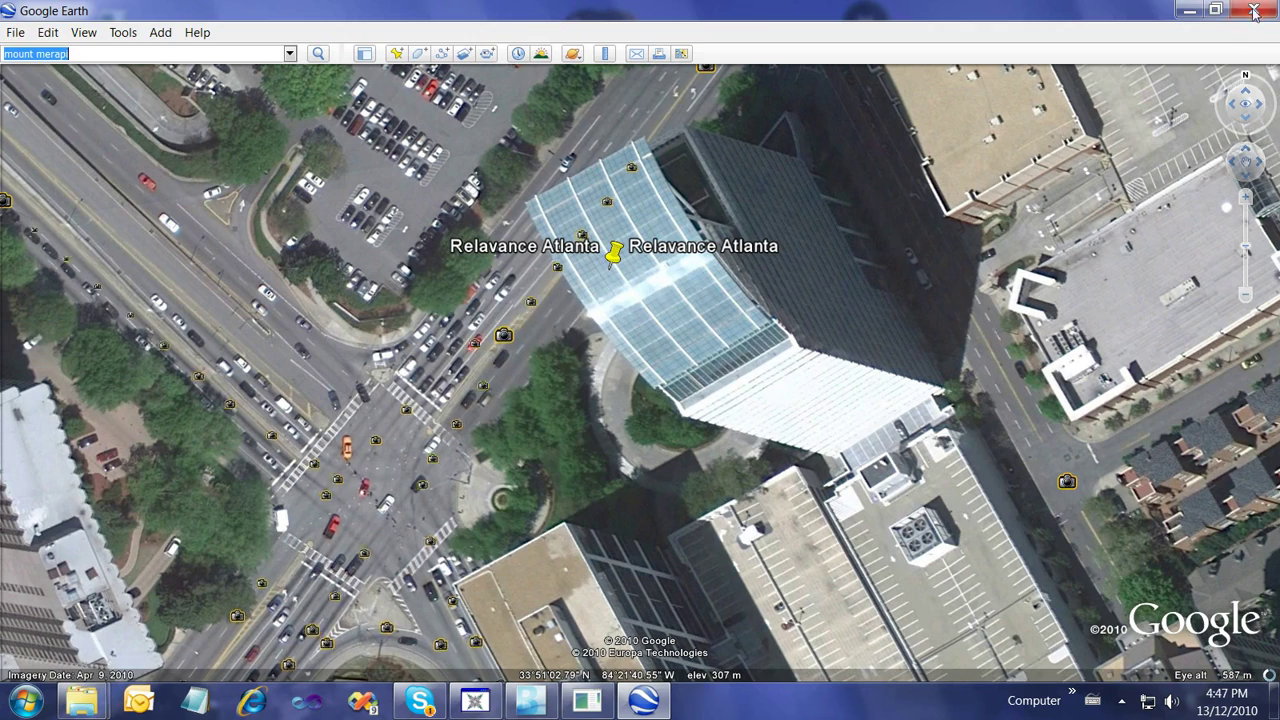
left_click(1254, 12)
left_click(640, 371)
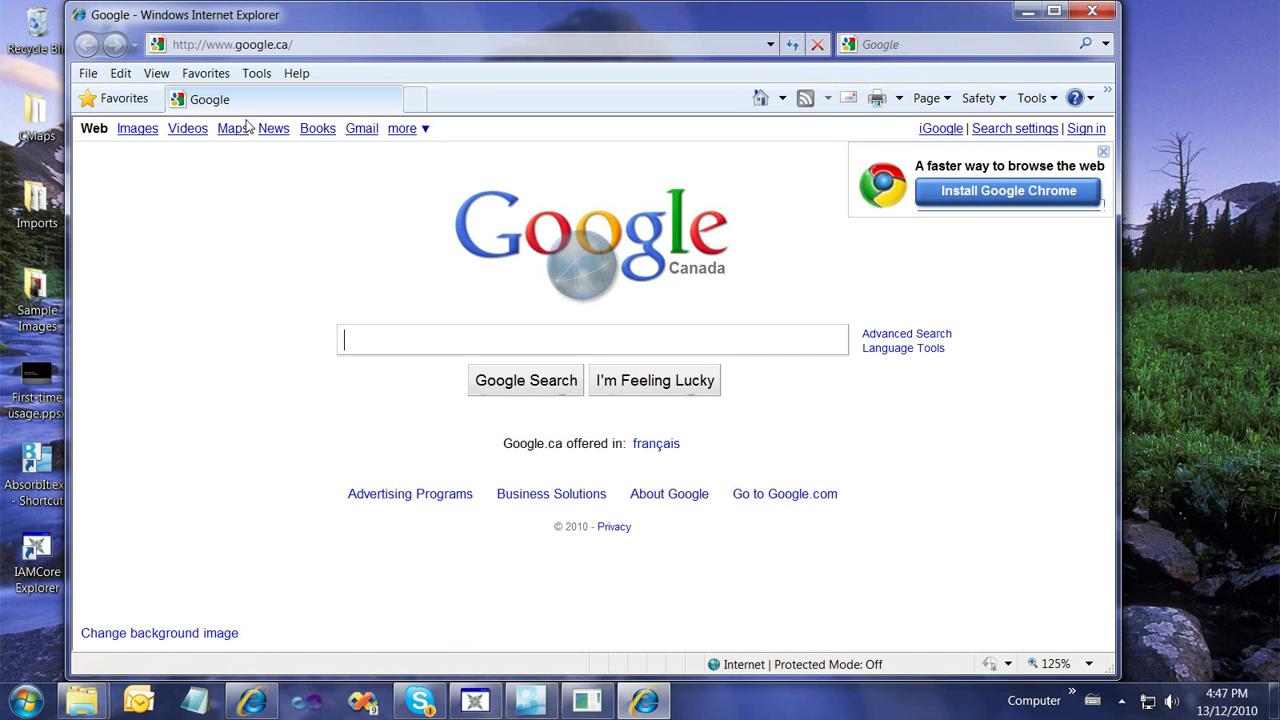
Open Google Maps from Google.ca and search for 'montreal'
left_click(233, 129)
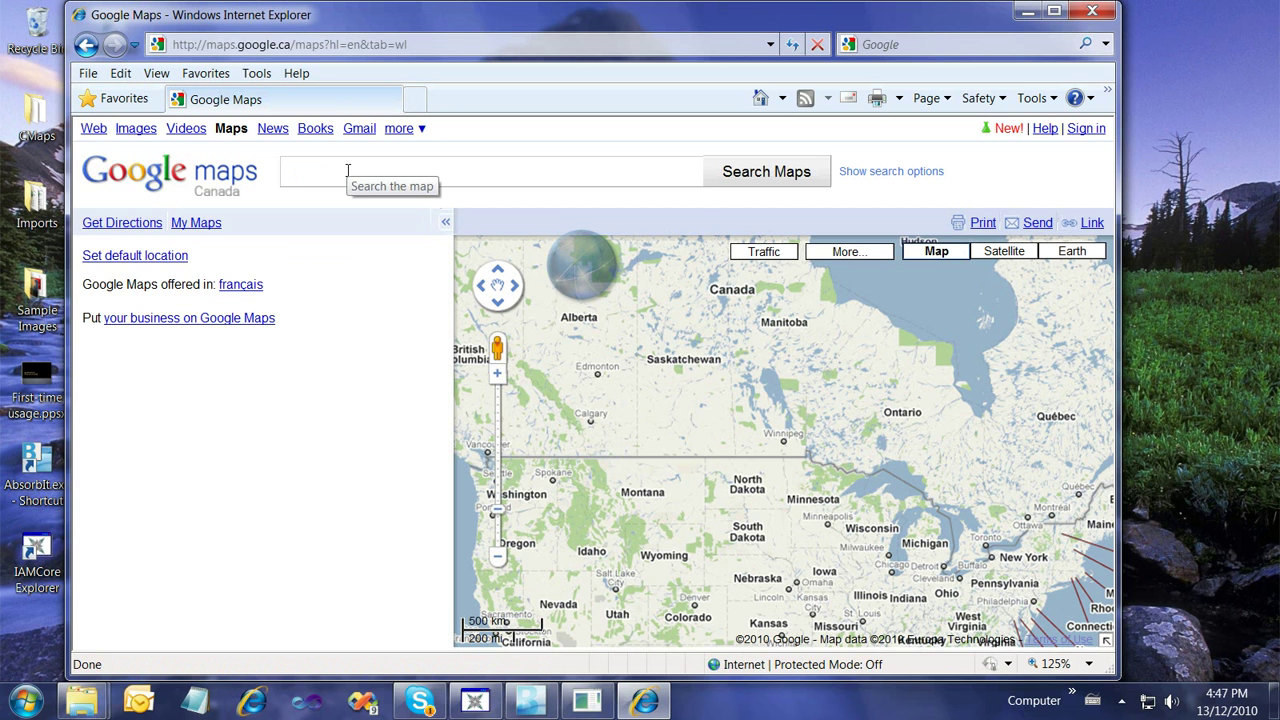
type("montreal")
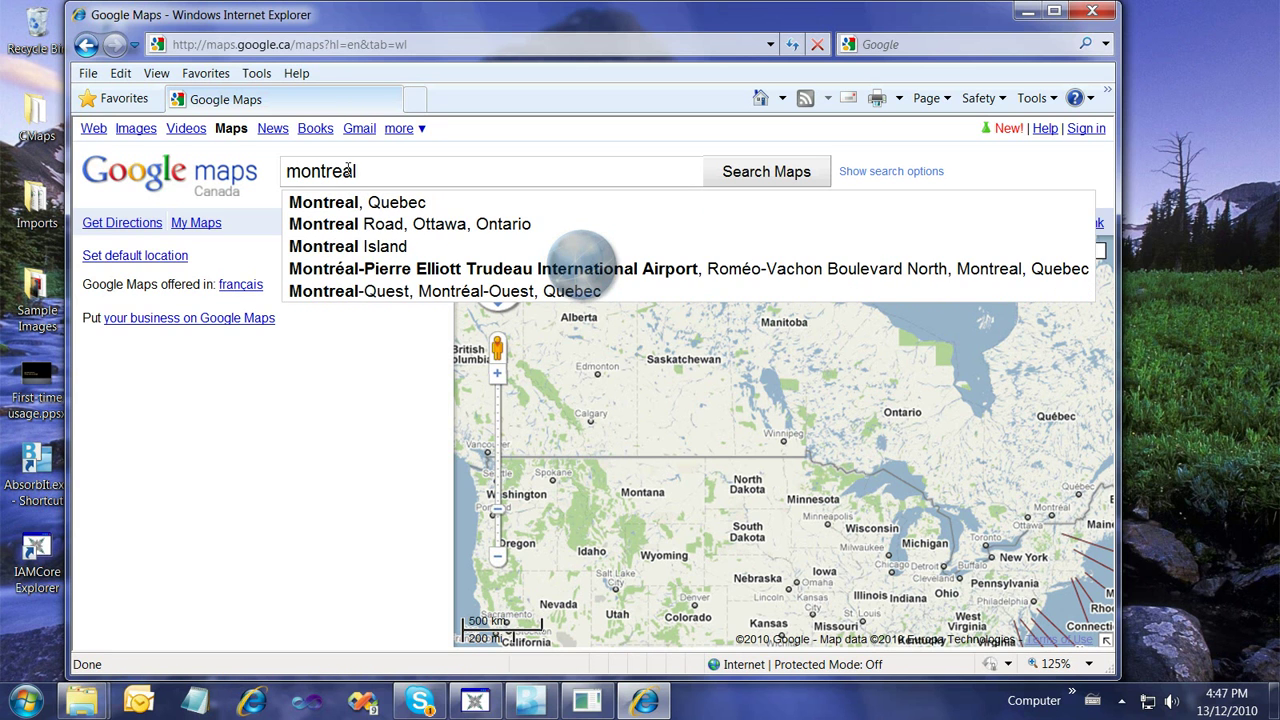
key("Return")
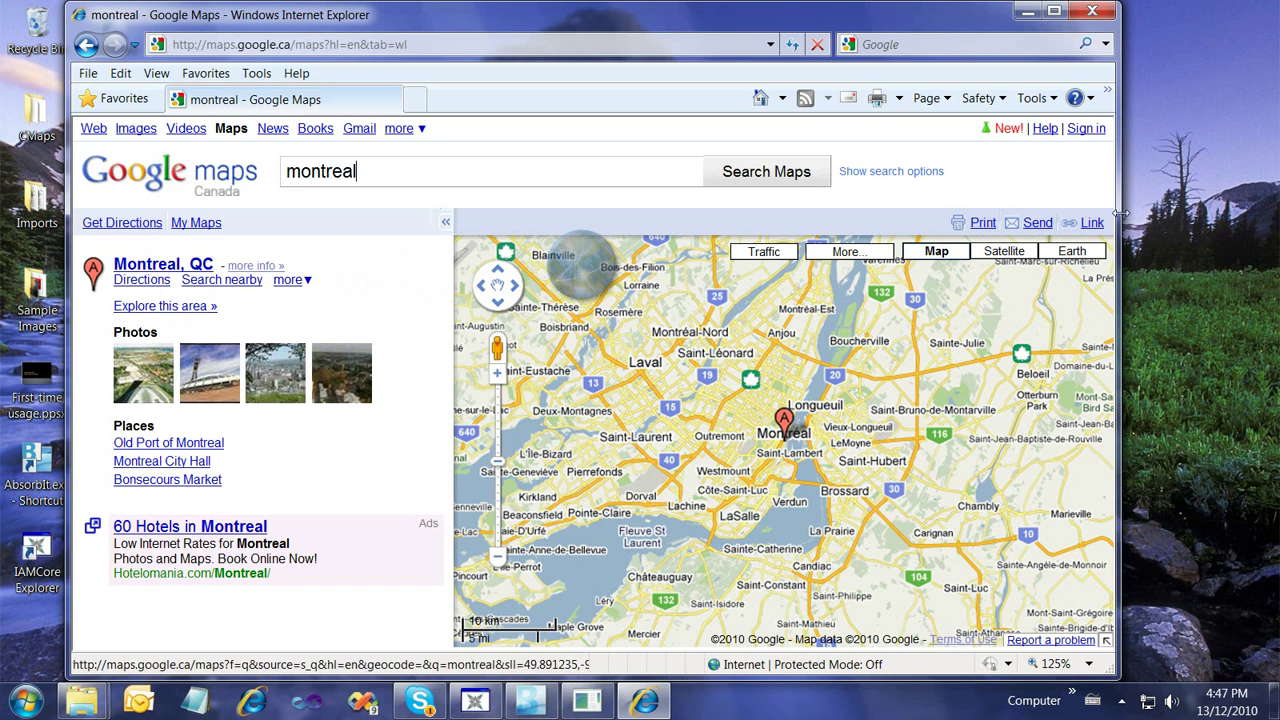
Drop the Montreal Google Maps page into Drop-In as a link tagged Montreal
left_click(585, 275)
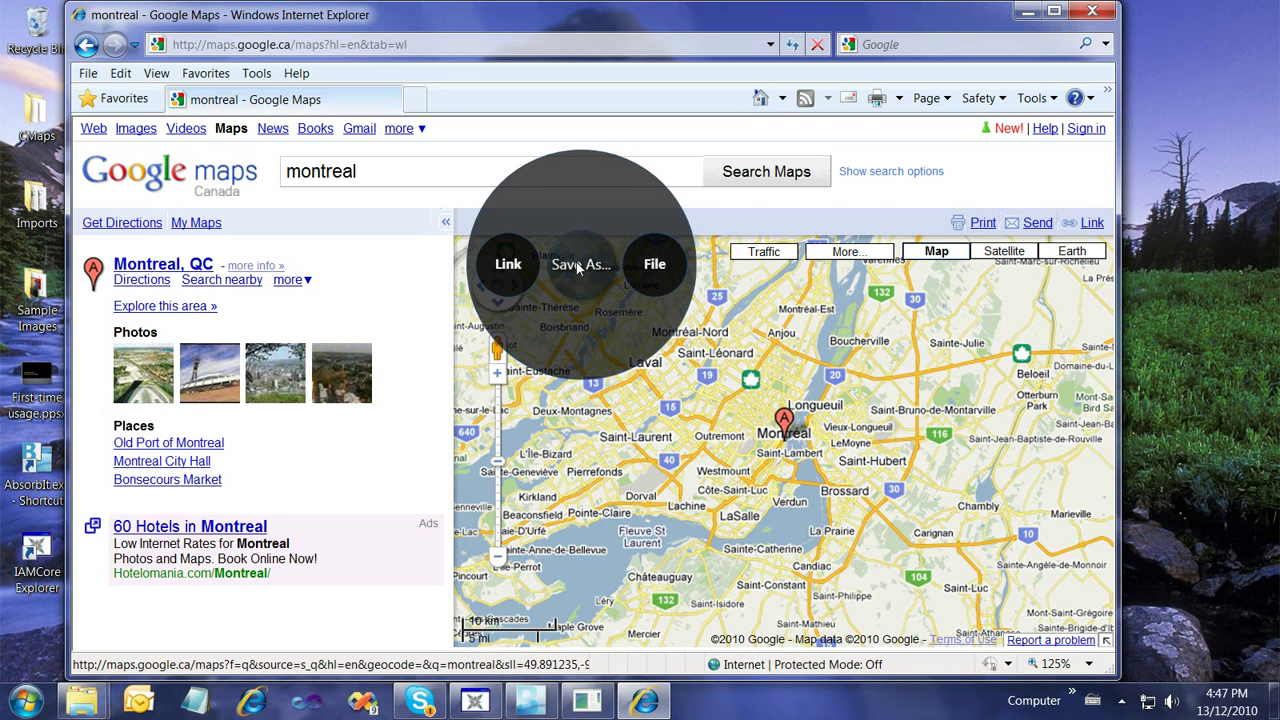
left_click(512, 266)
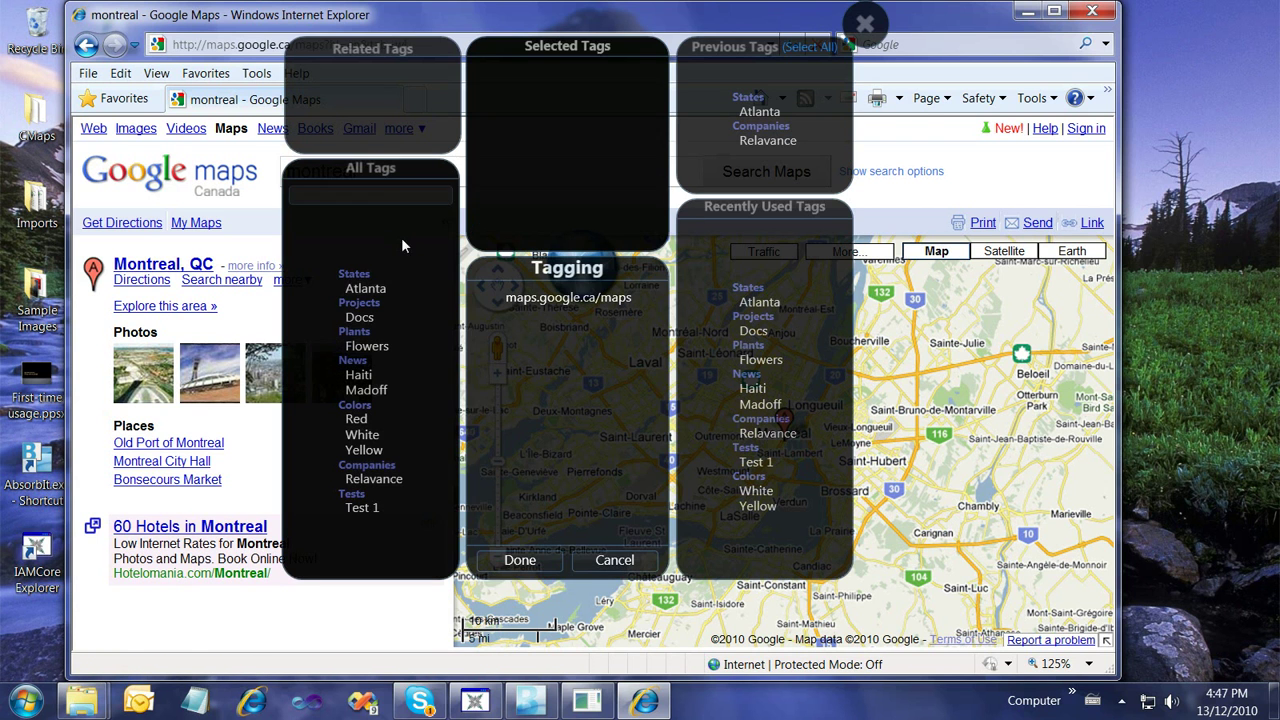
left_click(391, 192)
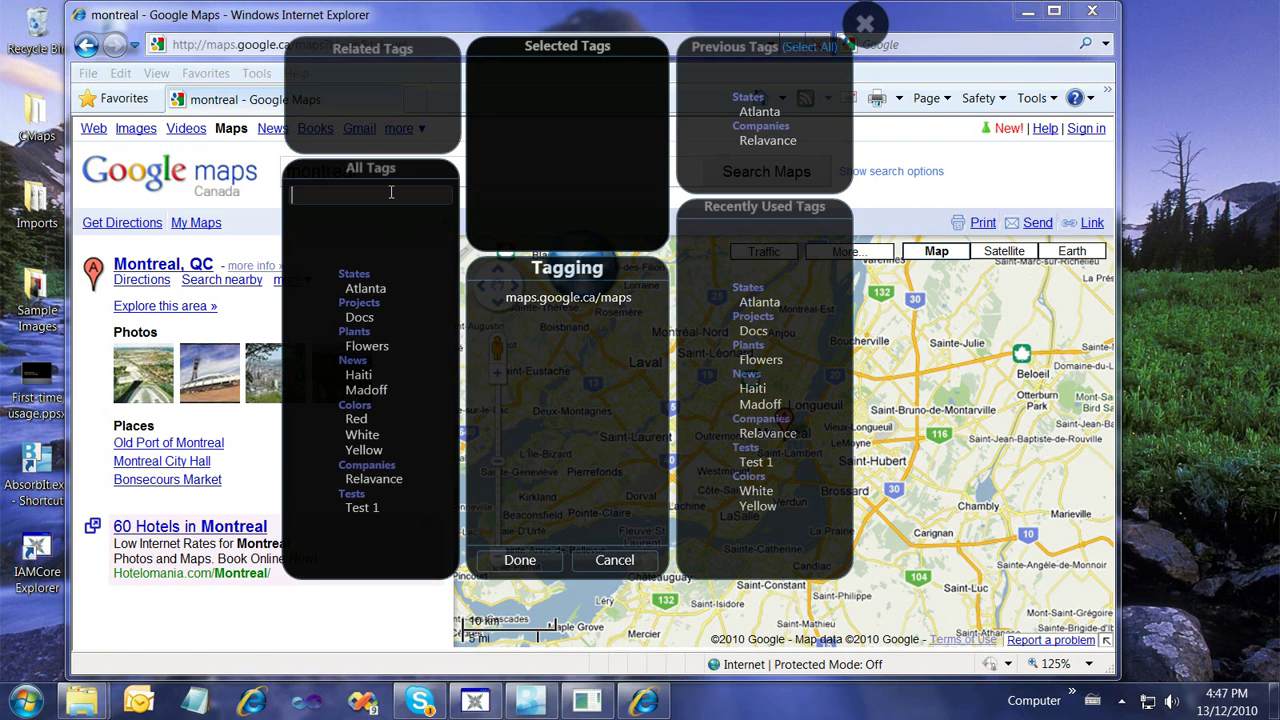
type("montreal")
key("Return")
Put the Montreal tag in a new 'locations' list, finish the drop, and close Internet Explorer
left_click(452, 53)
type("locations")
key("Return")
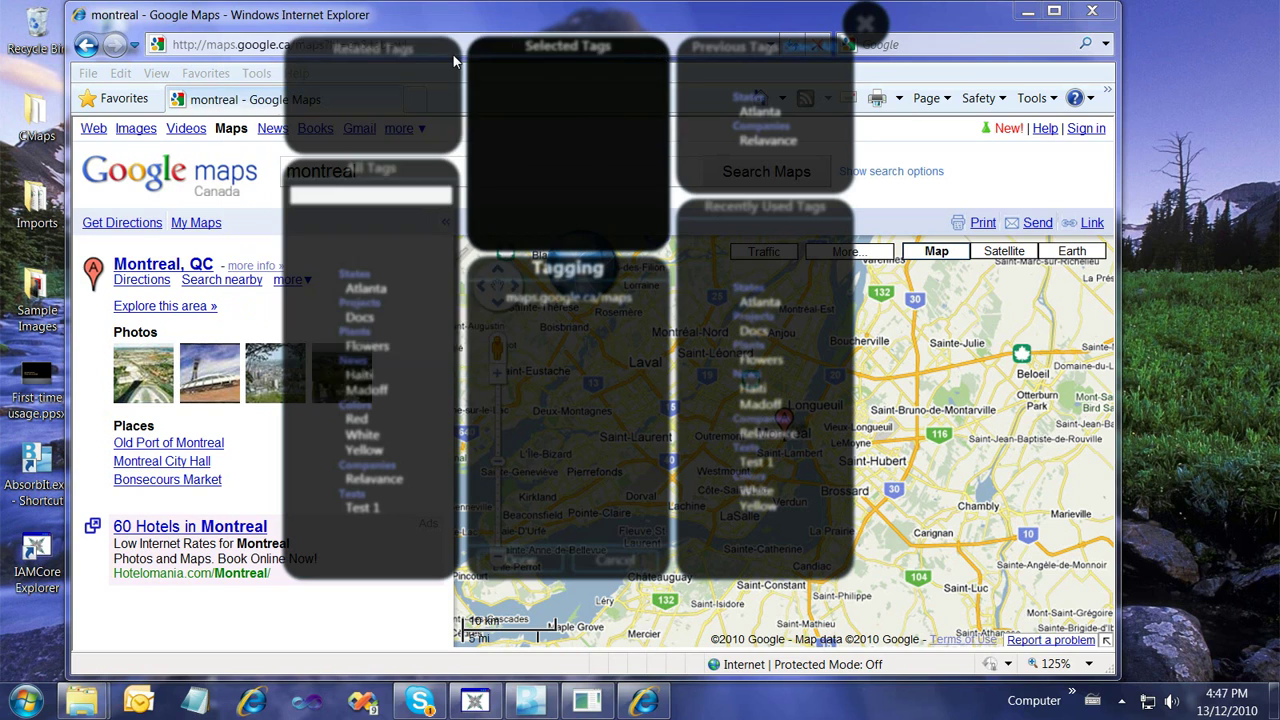
left_click(520, 558)
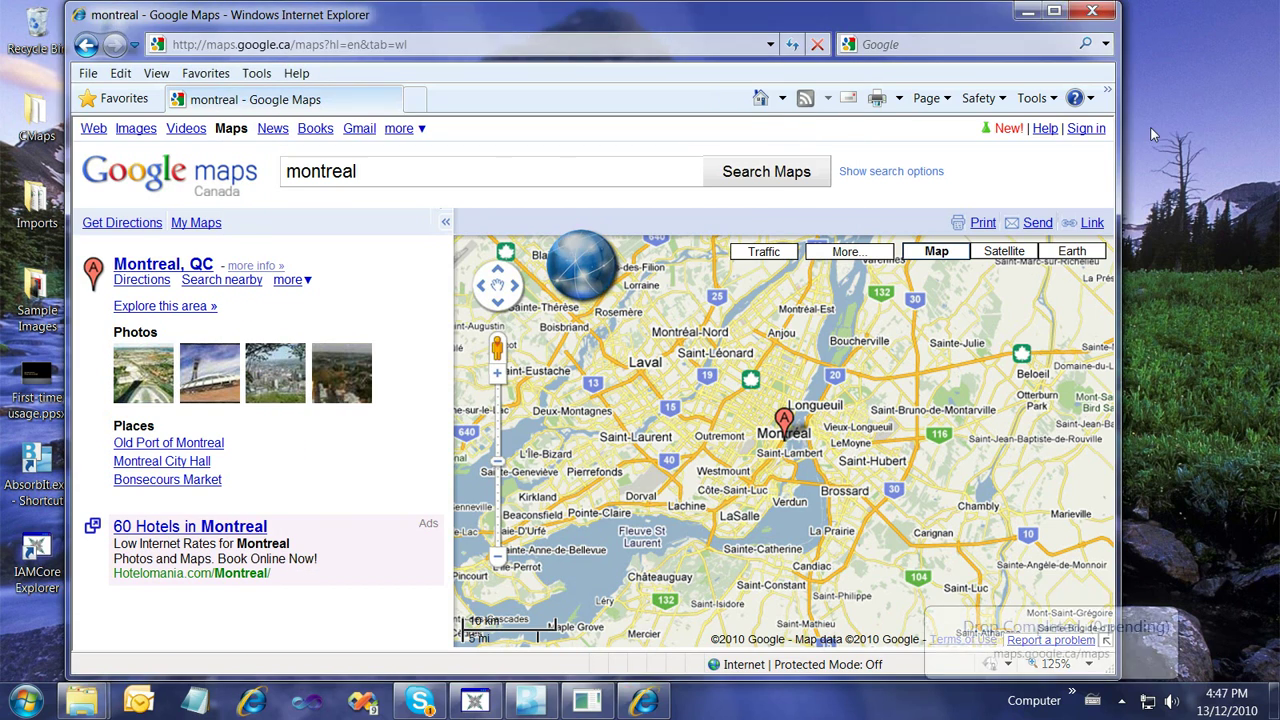
left_click(1097, 11)
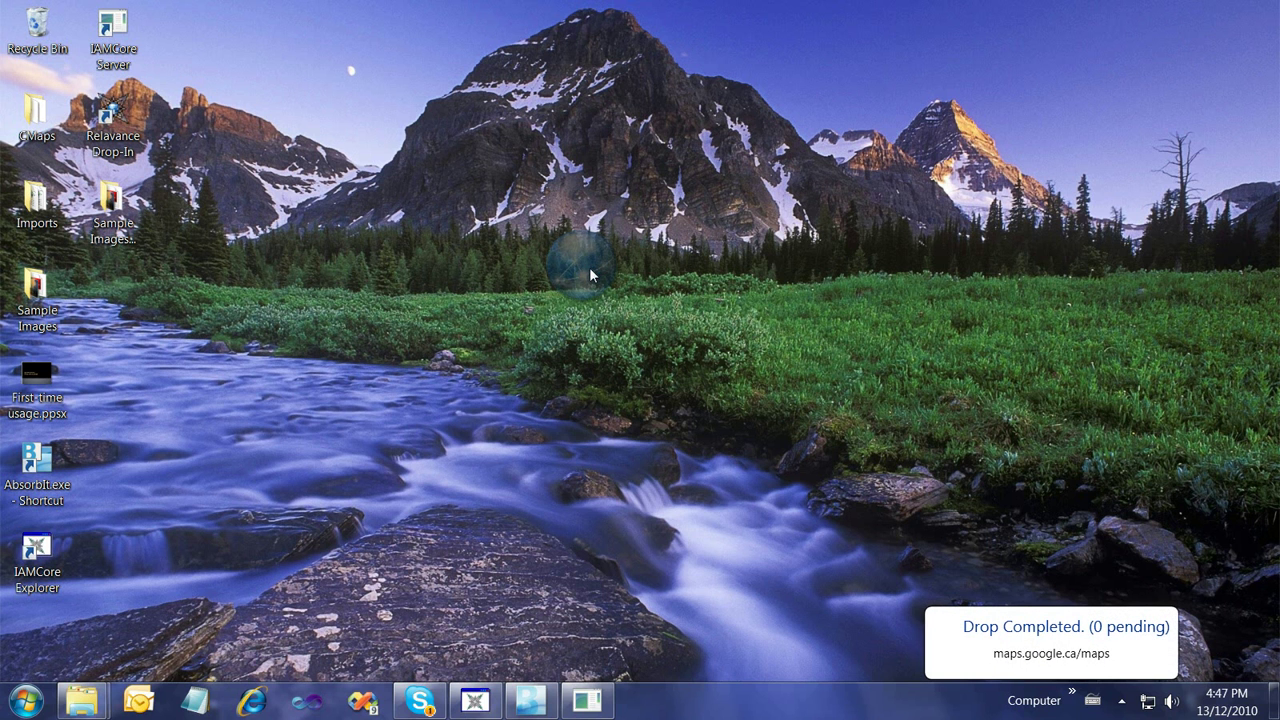
Filter Drop-In by the Montreal tag and open montreal - Google Maps.url
left_click(580, 265)
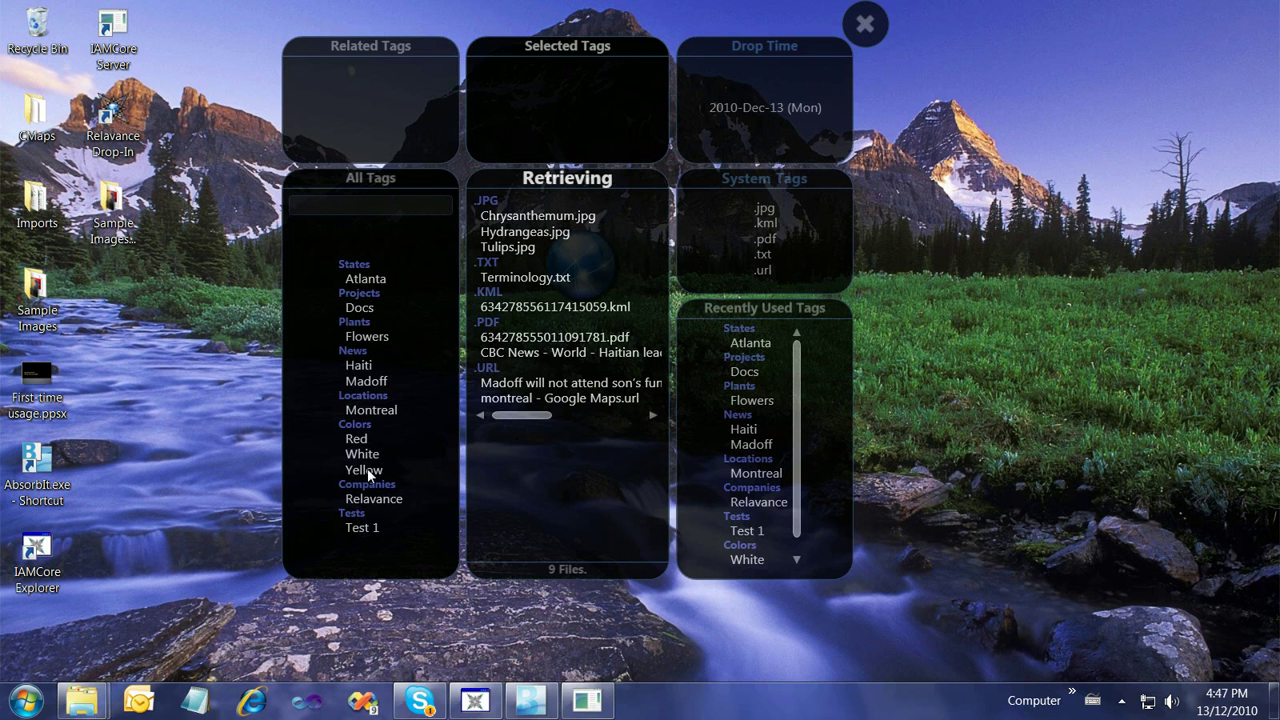
left_click(371, 410)
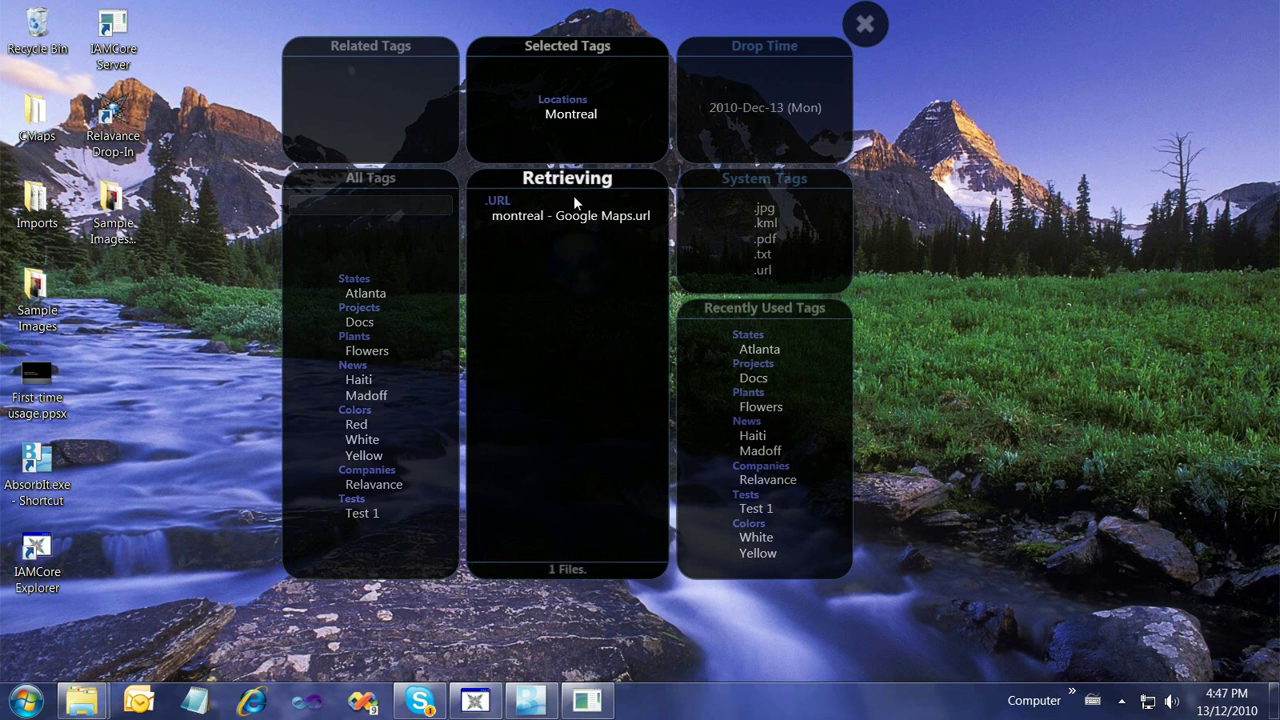
left_click_drag(571, 114, 329, 215)
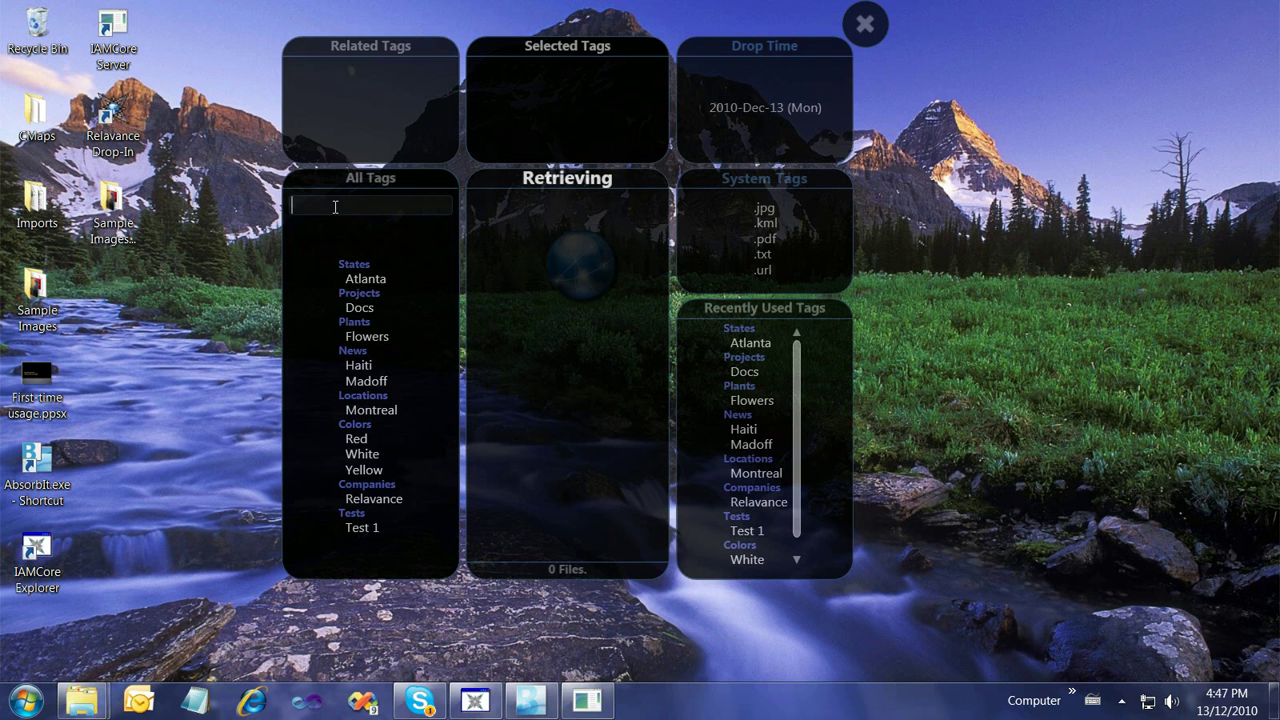
type("m")
key("Down")
key("Down")
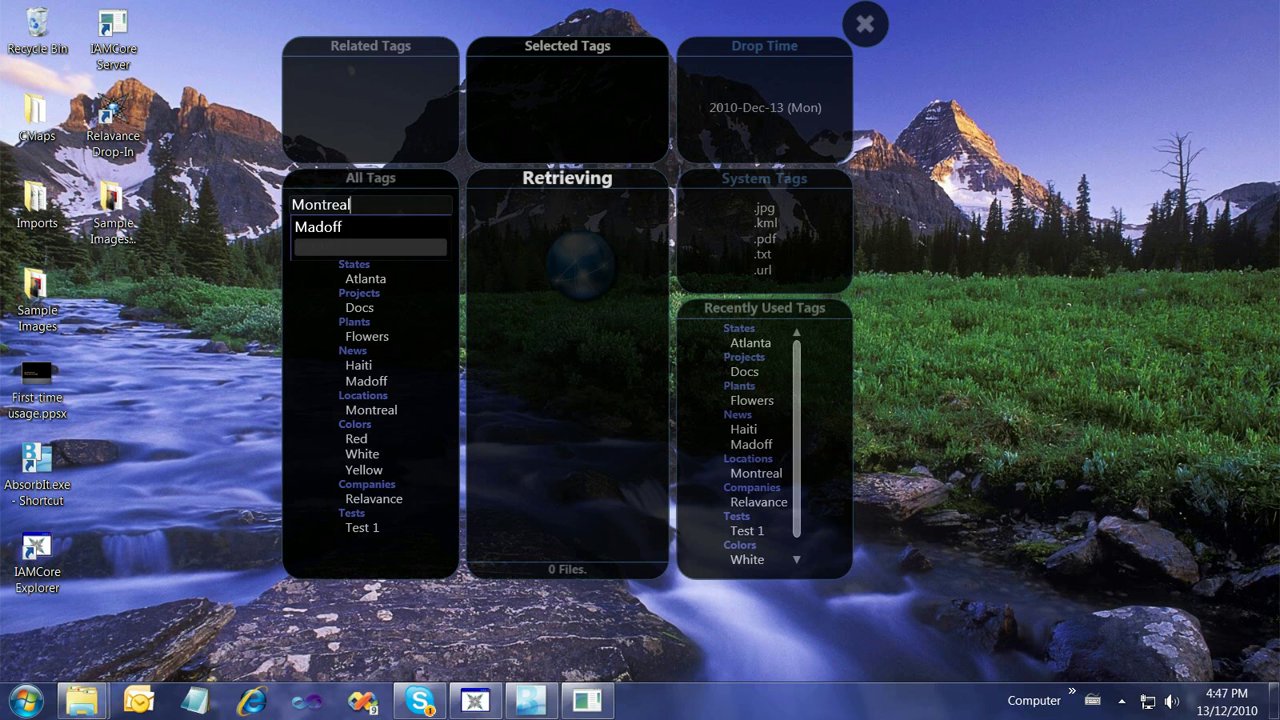
key("Return")
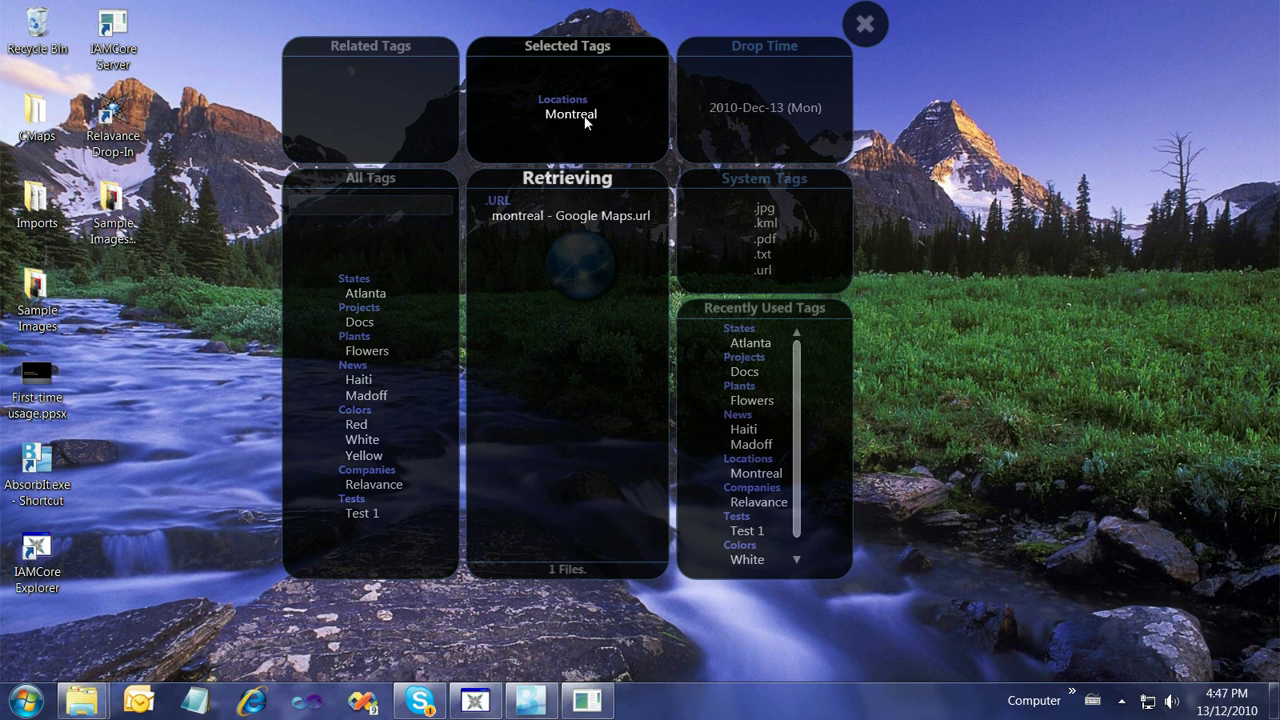
double_click(533, 214)
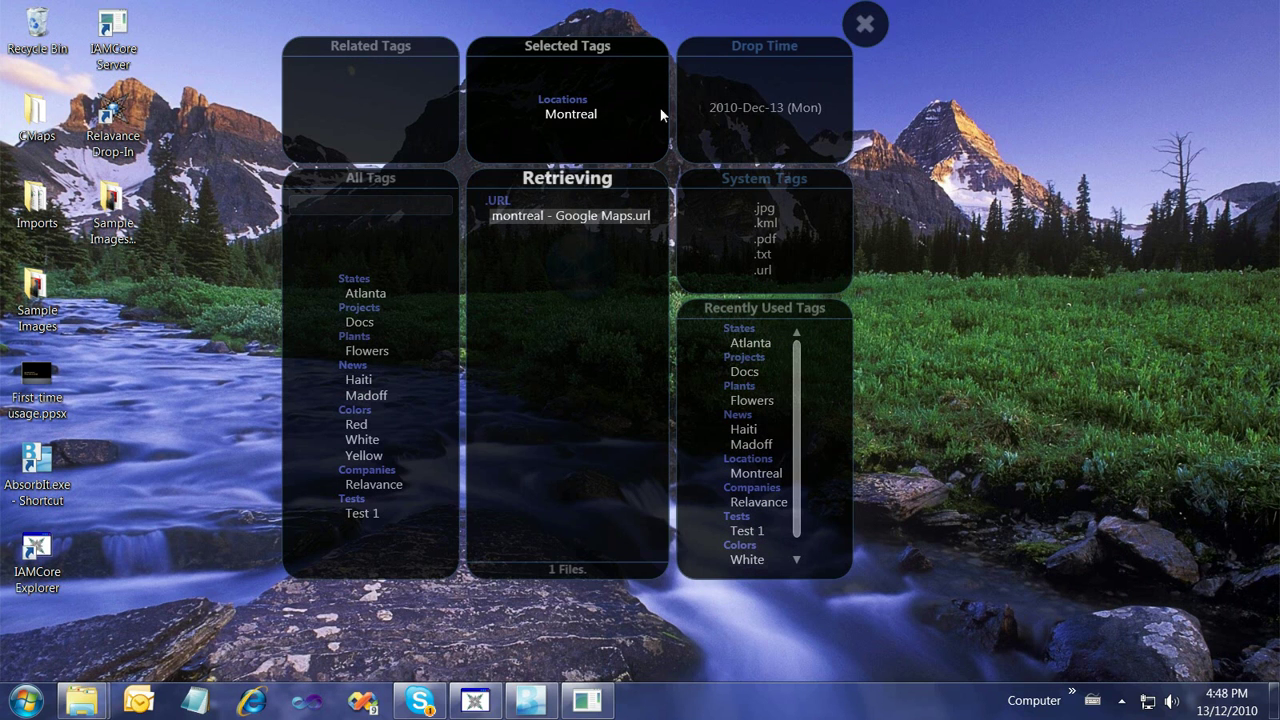
Rename the States list to The States
right_click(350, 283)
left_click(371, 291)
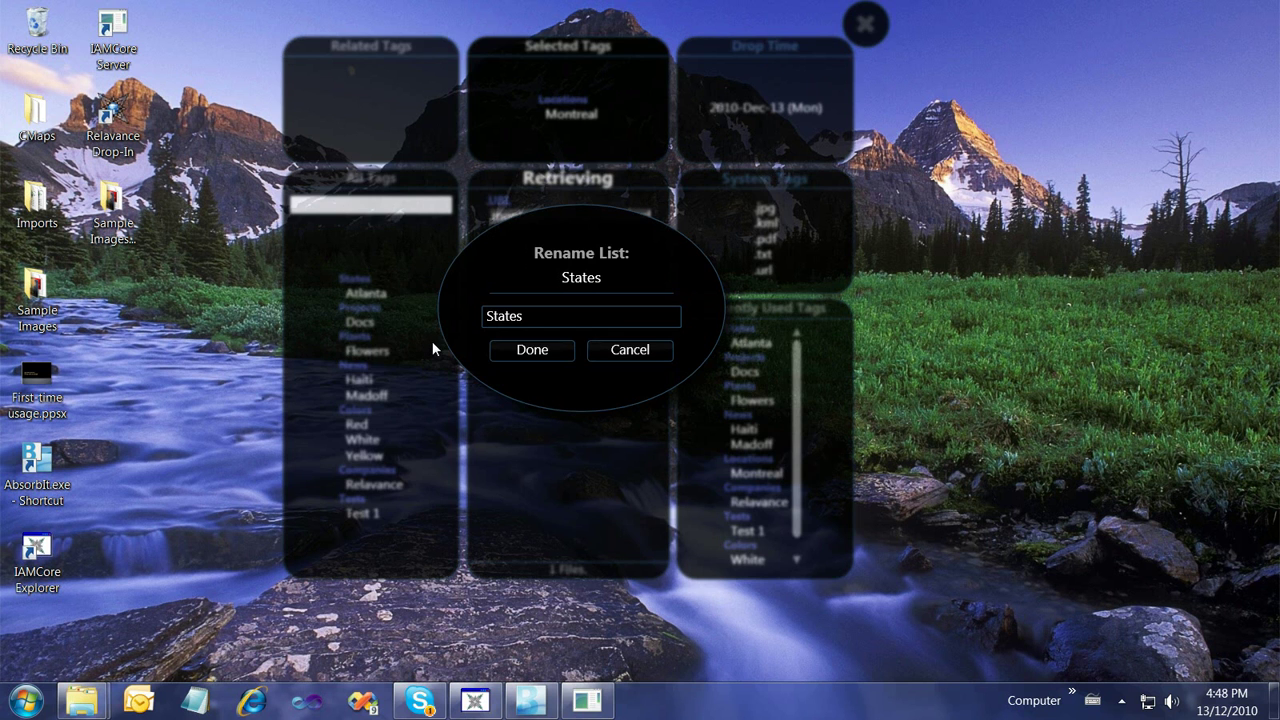
left_click(545, 316)
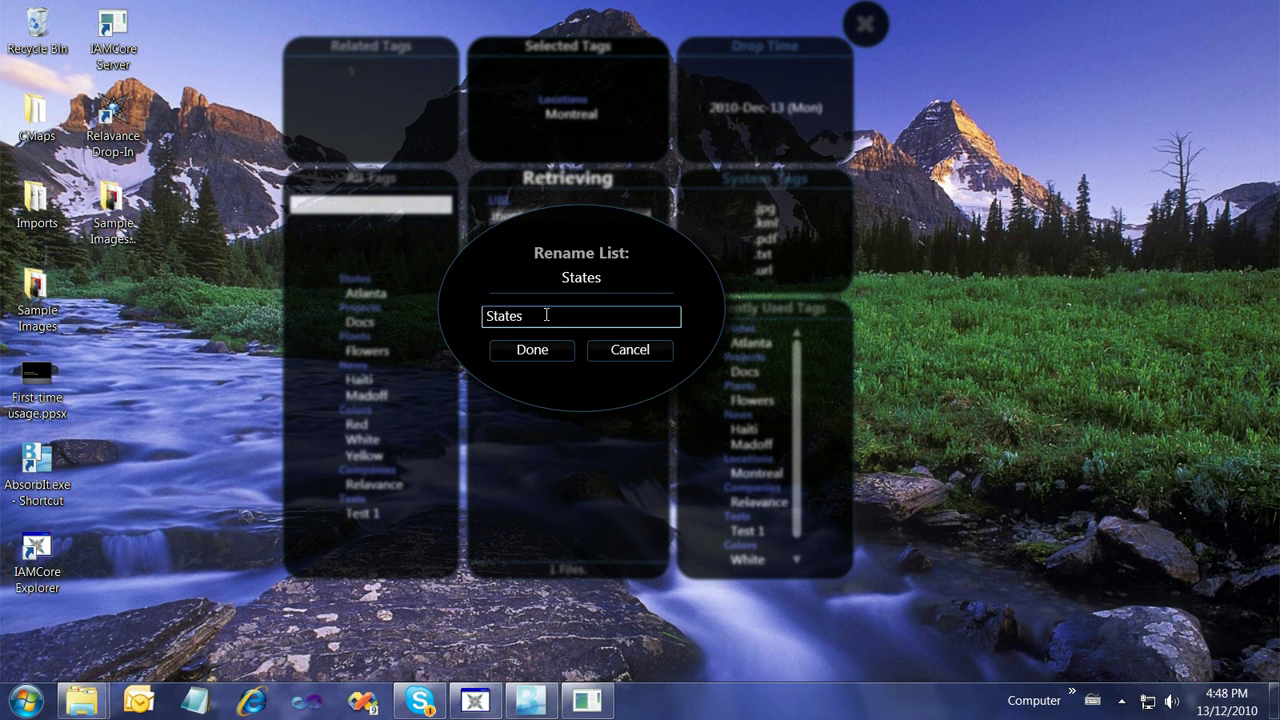
type("The")
left_click(541, 357)
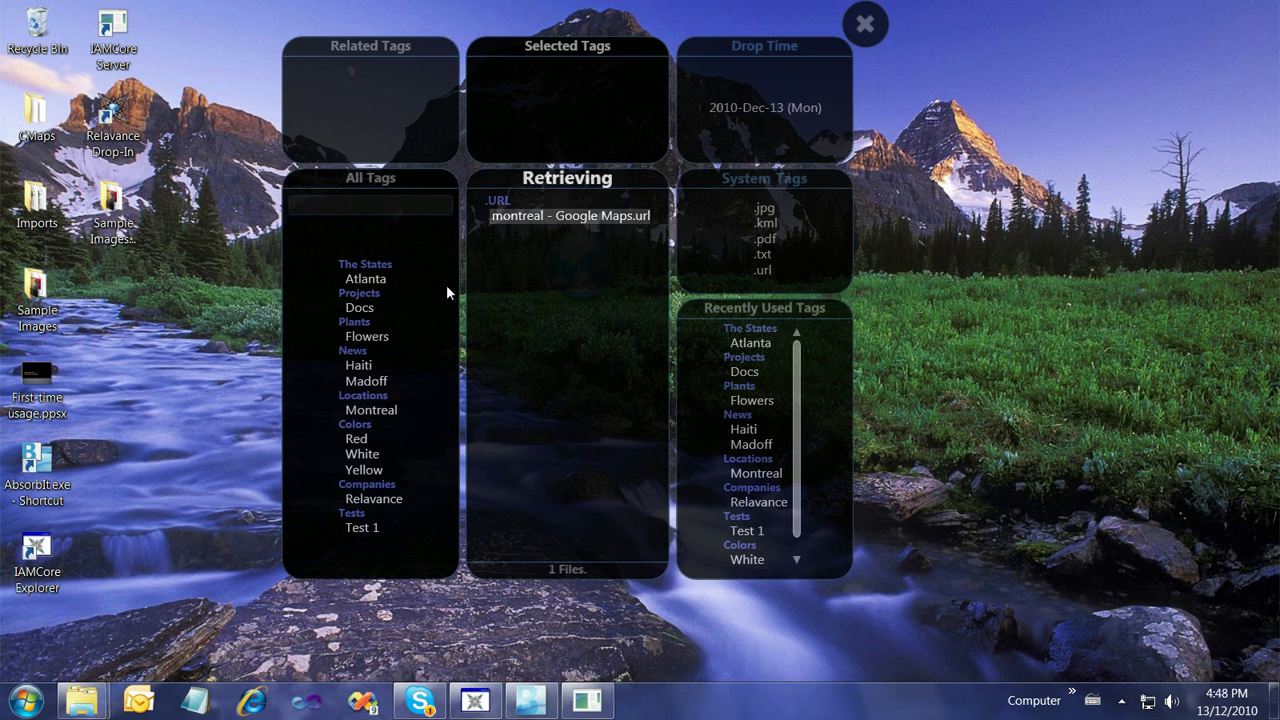
Rename the Docs tag to Documentation
right_click(384, 310)
left_click(419, 320)
left_click(523, 318)
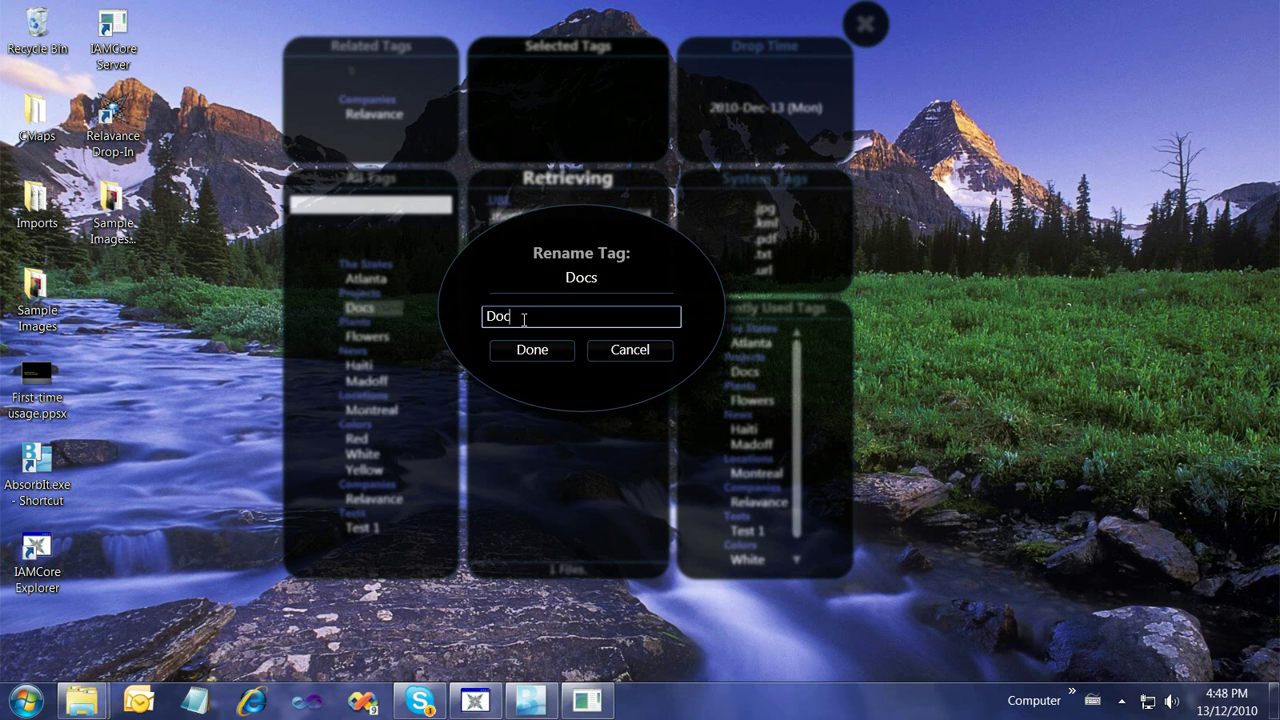
type("umentation")
key("Return")
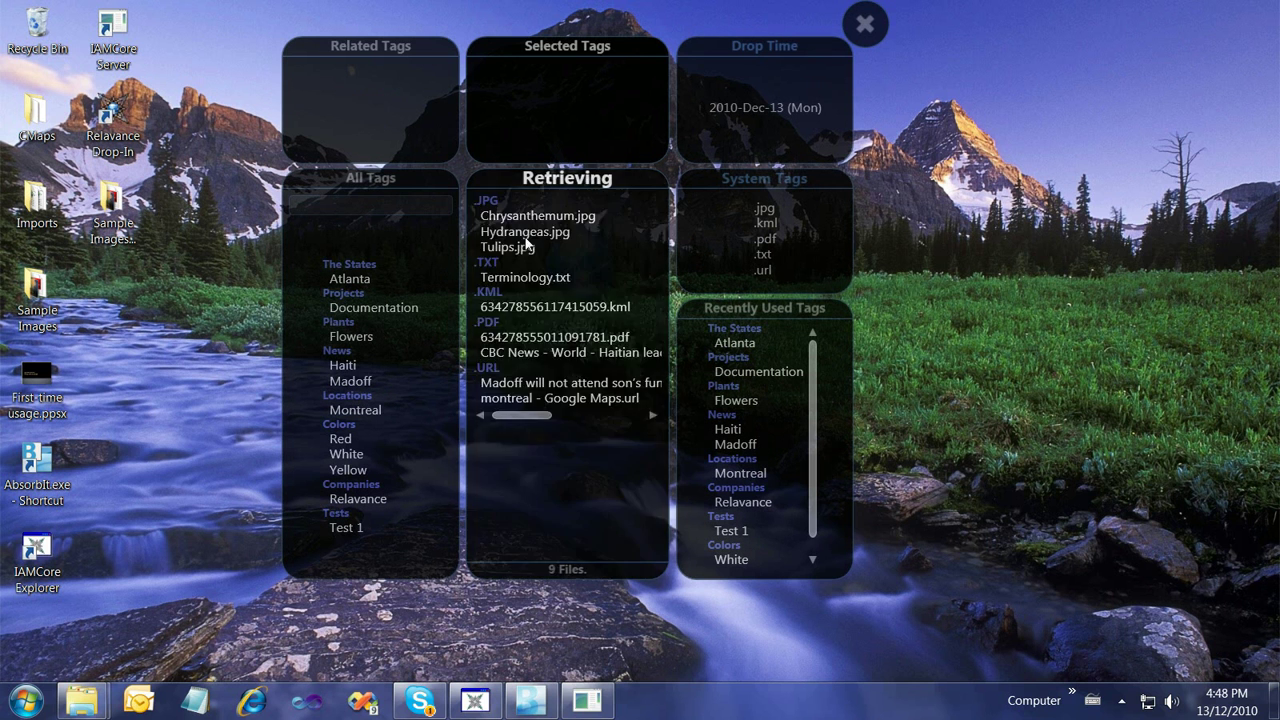
Rename the numbered .kml file to Atlanta Office
right_click(540, 306)
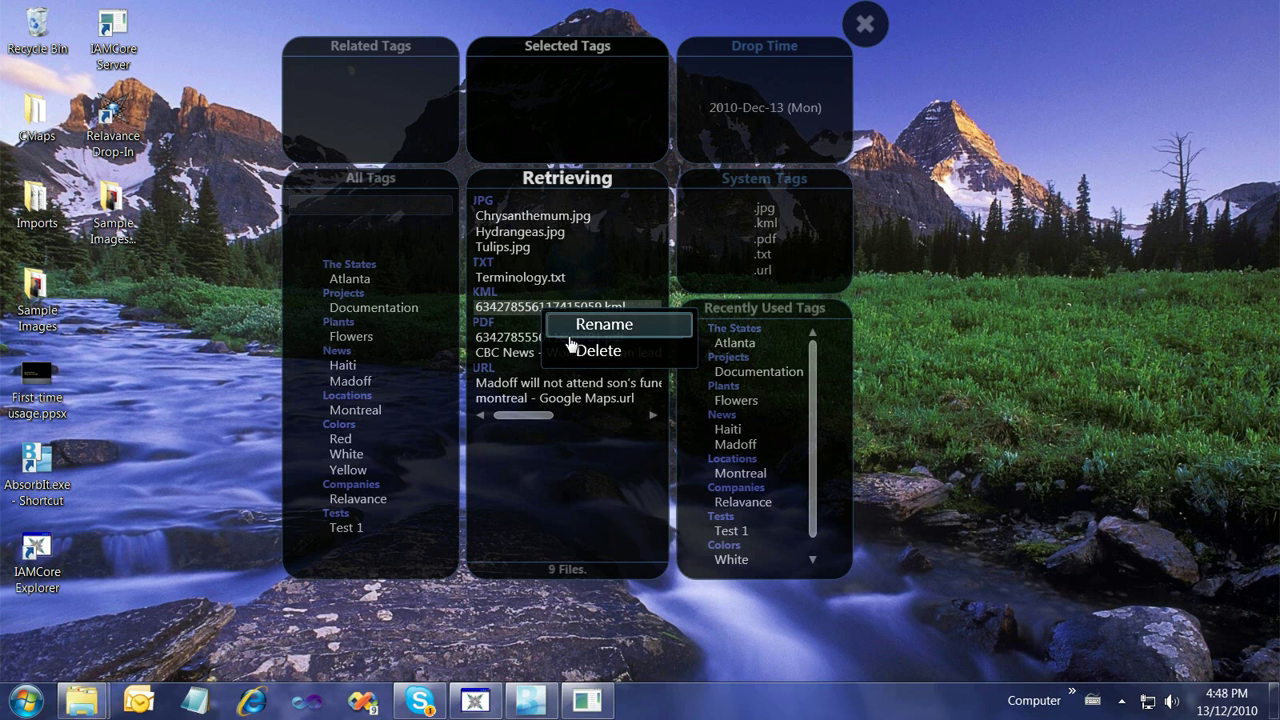
left_click(606, 323)
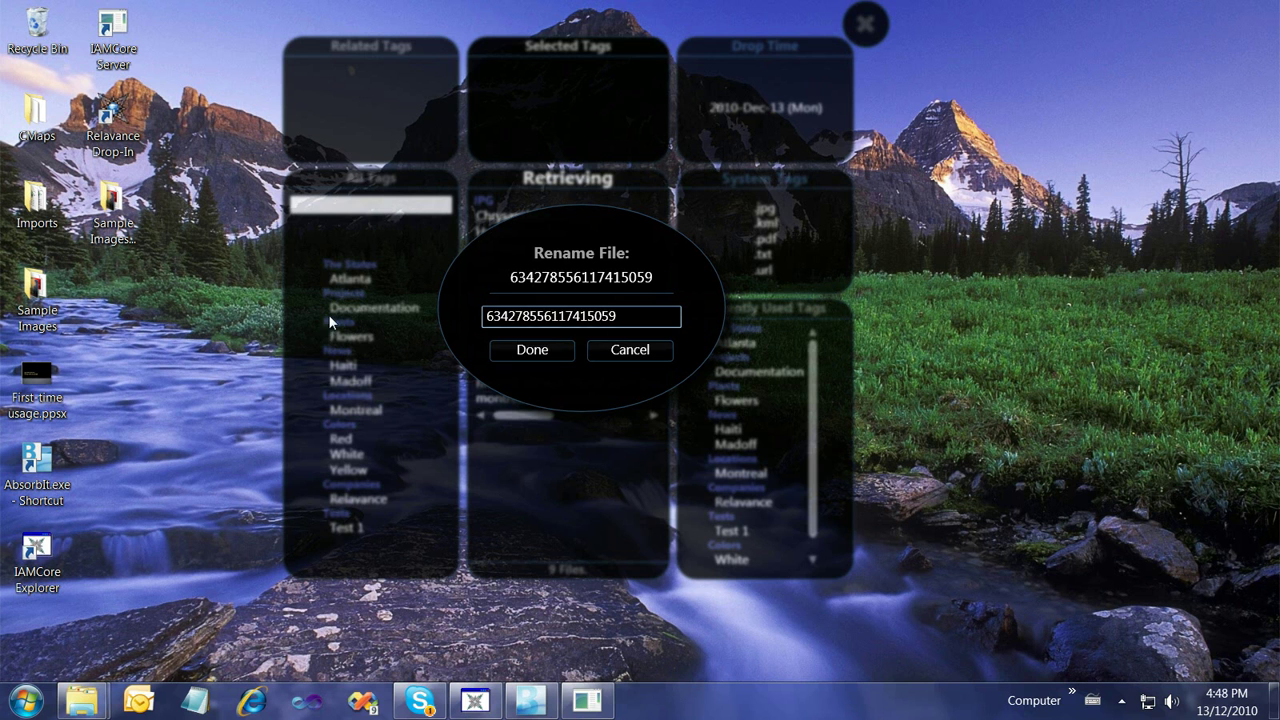
key("ctrl+a")
type("Atlan")
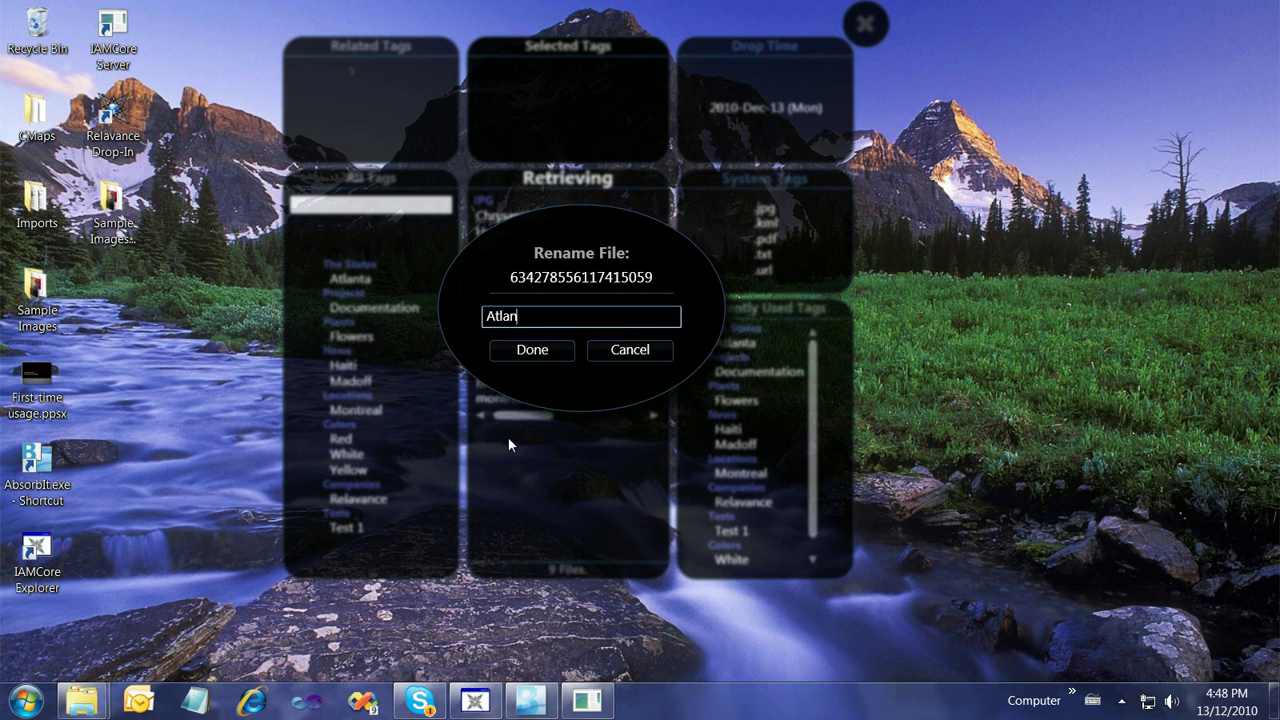
type("ta Office")
key("Return")
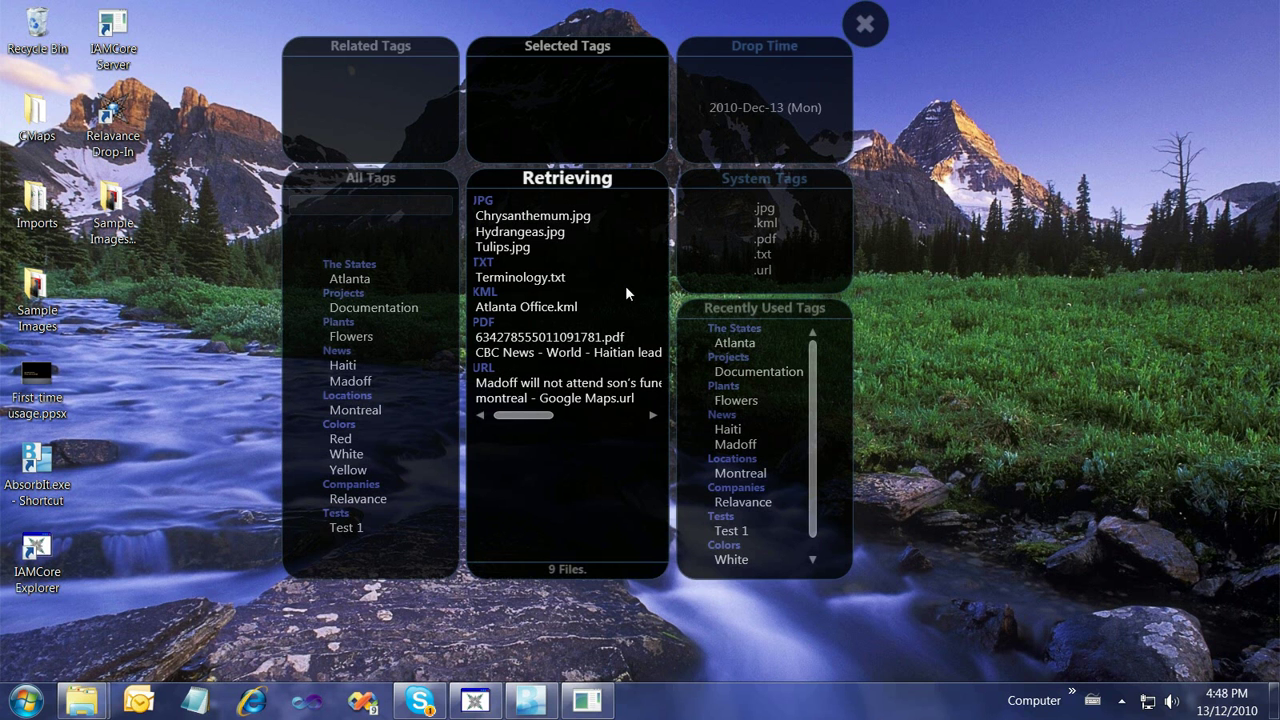
Close the tag browser and inspect The States folder under Documents > My Drop-In Folder > Administrator
left_click(865, 24)
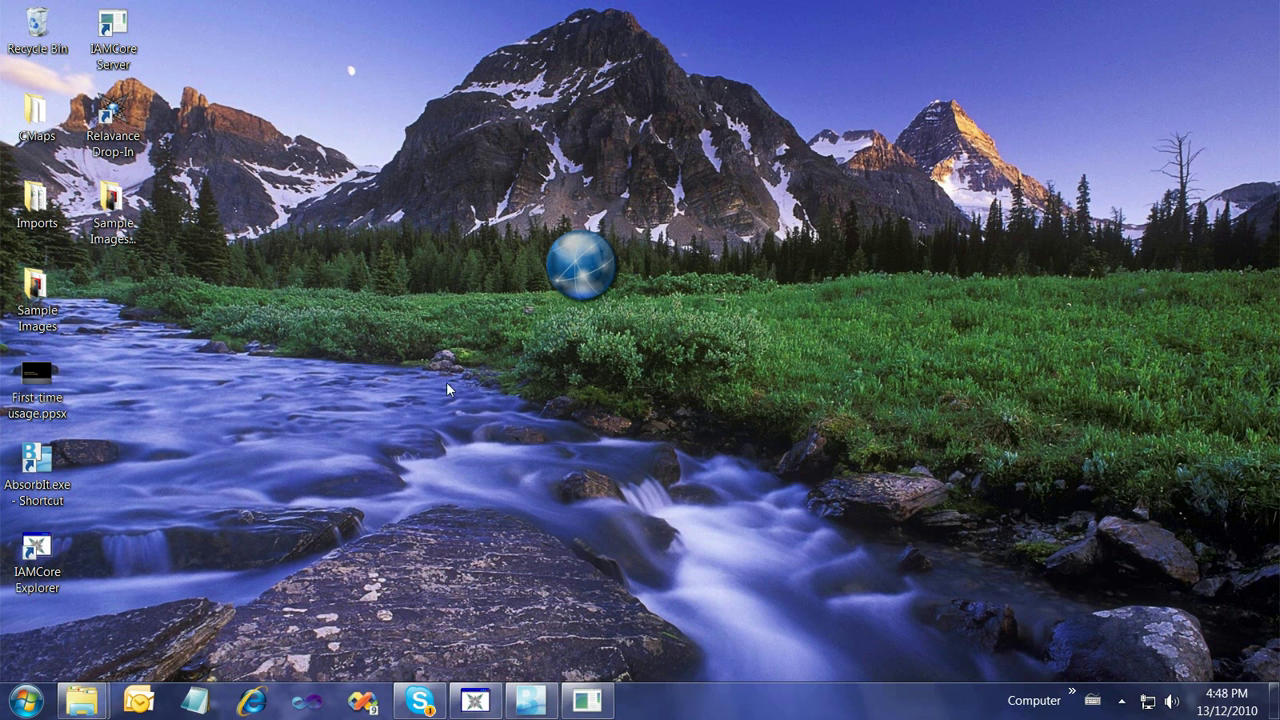
left_click(26, 700)
left_click(300, 121)
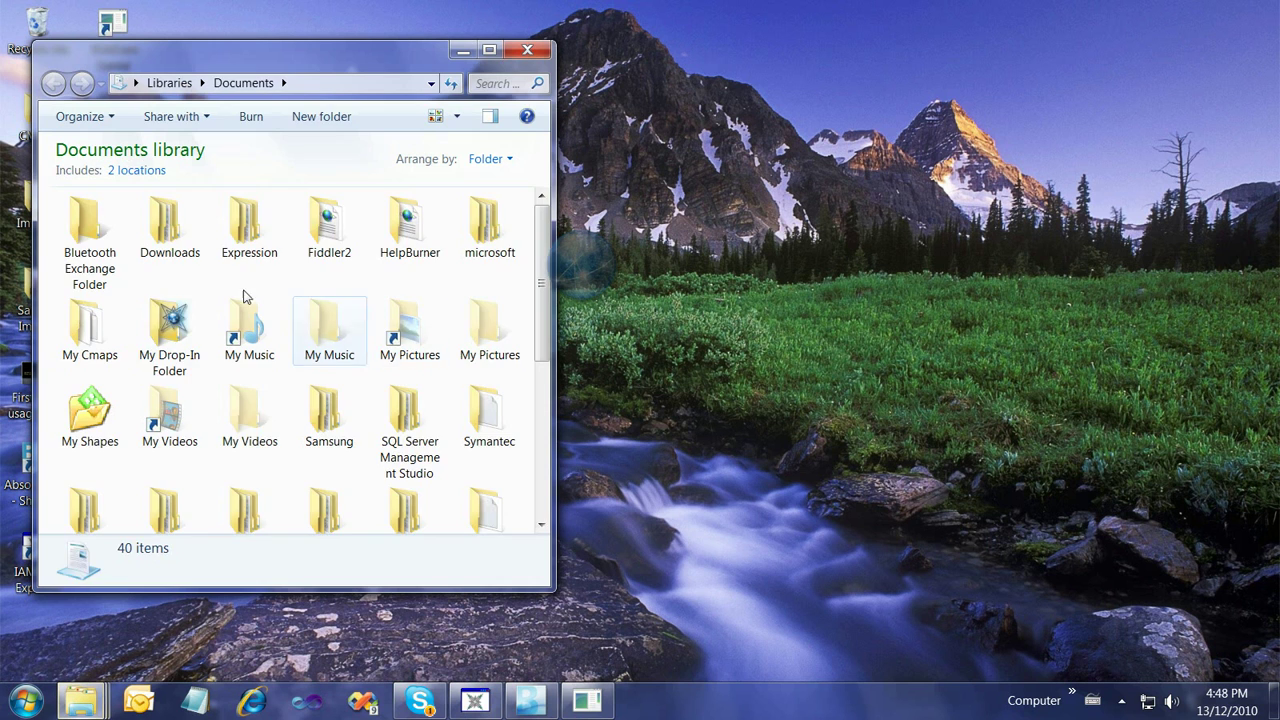
double_click(172, 322)
double_click(92, 245)
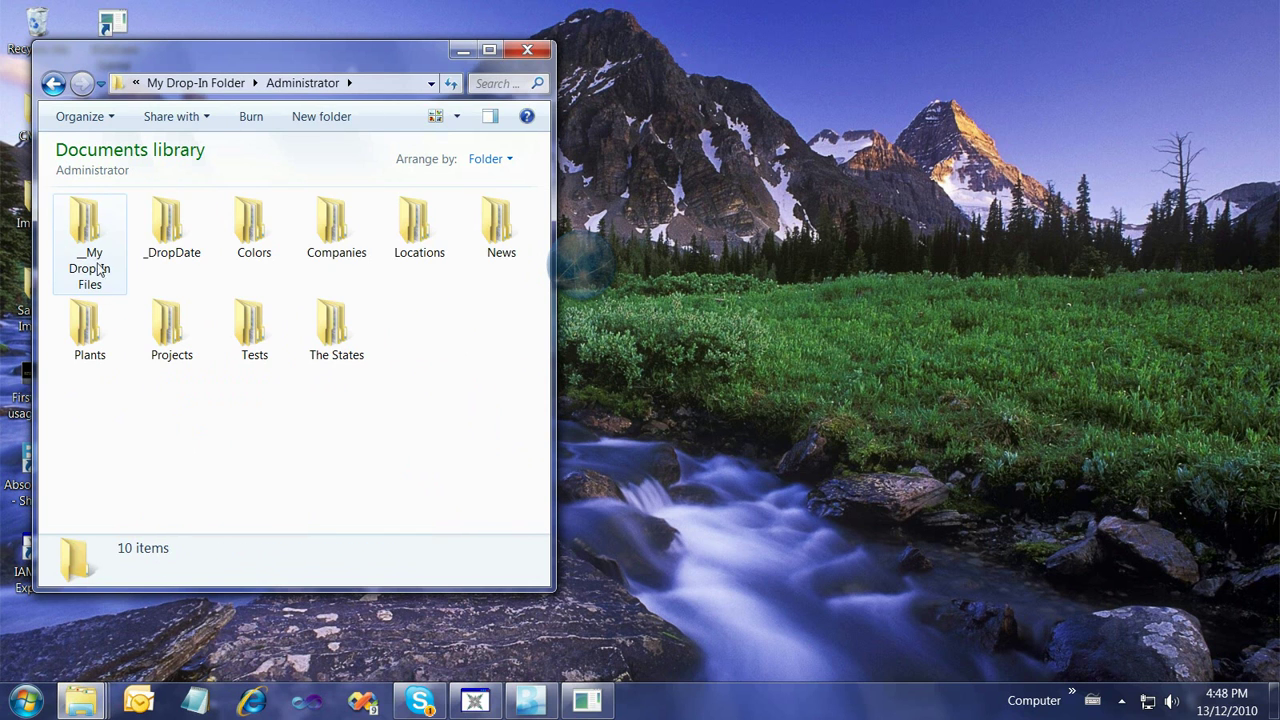
left_click(352, 360)
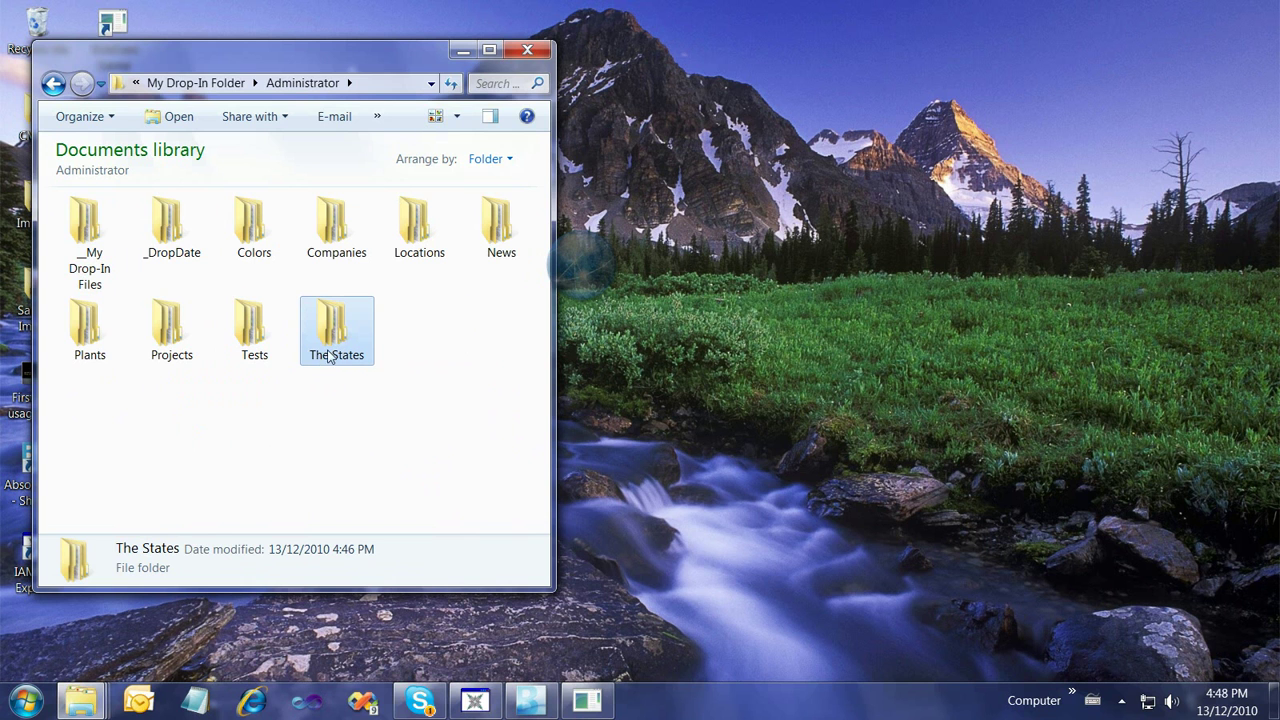
Check Atlanta Office.kml in My Drop-In Files > Google Earth Placemarks, then return to Administrator
mouse_move(322, 359)
double_click(90, 245)
mouse_move(127, 283)
double_click(168, 262)
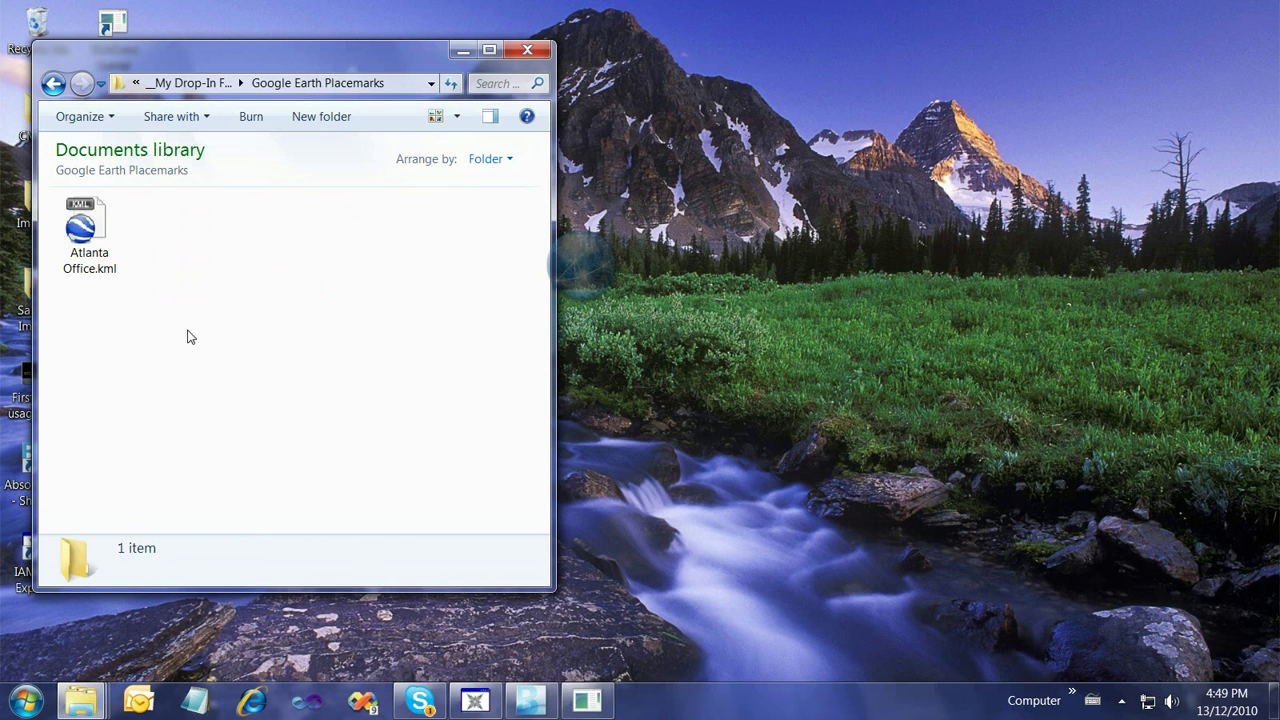
left_click(89, 272)
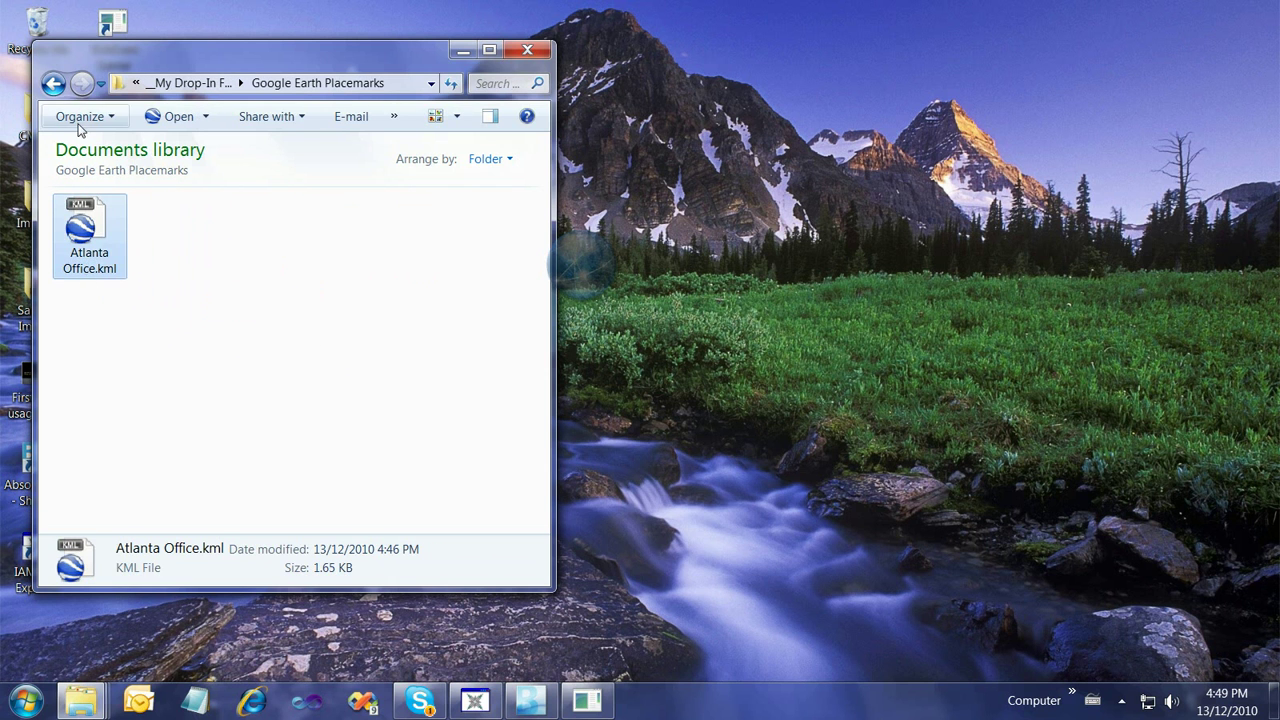
left_click(54, 85)
left_click(54, 85)
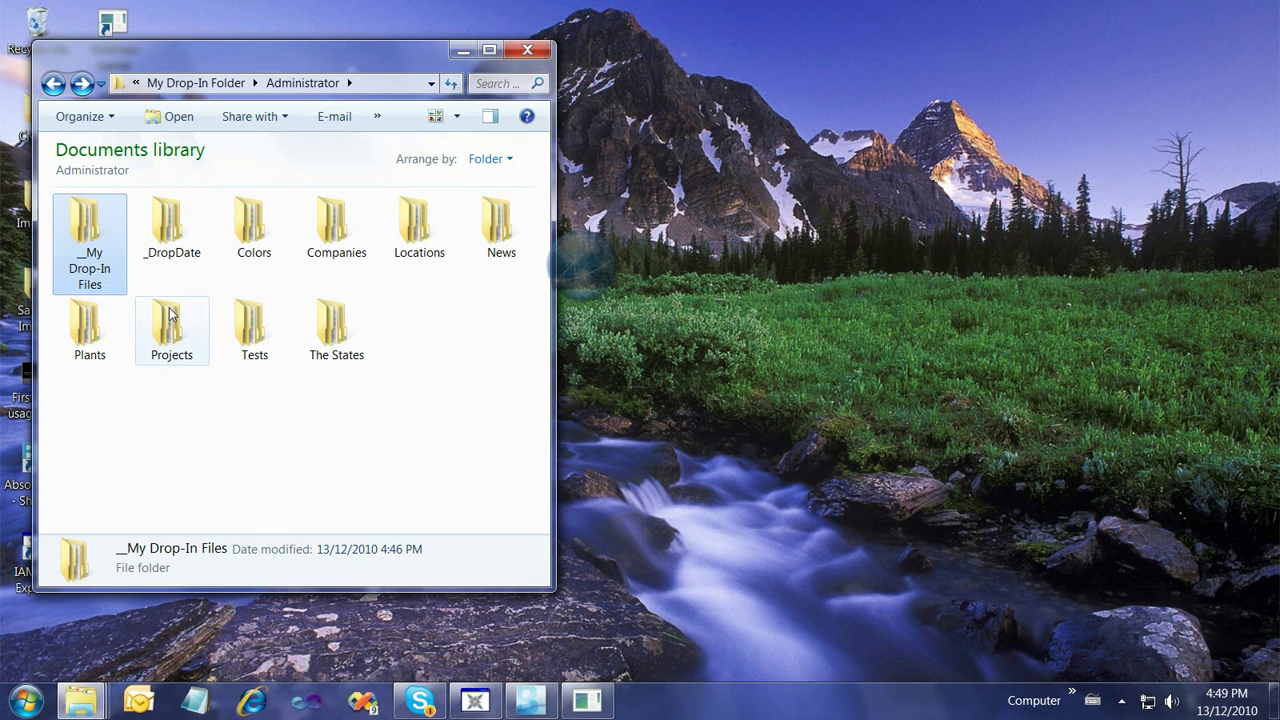
Delete the Sample Images folder from My Drop-In Files > Dropped Files > jpg and close Explorer
double_click(100, 262)
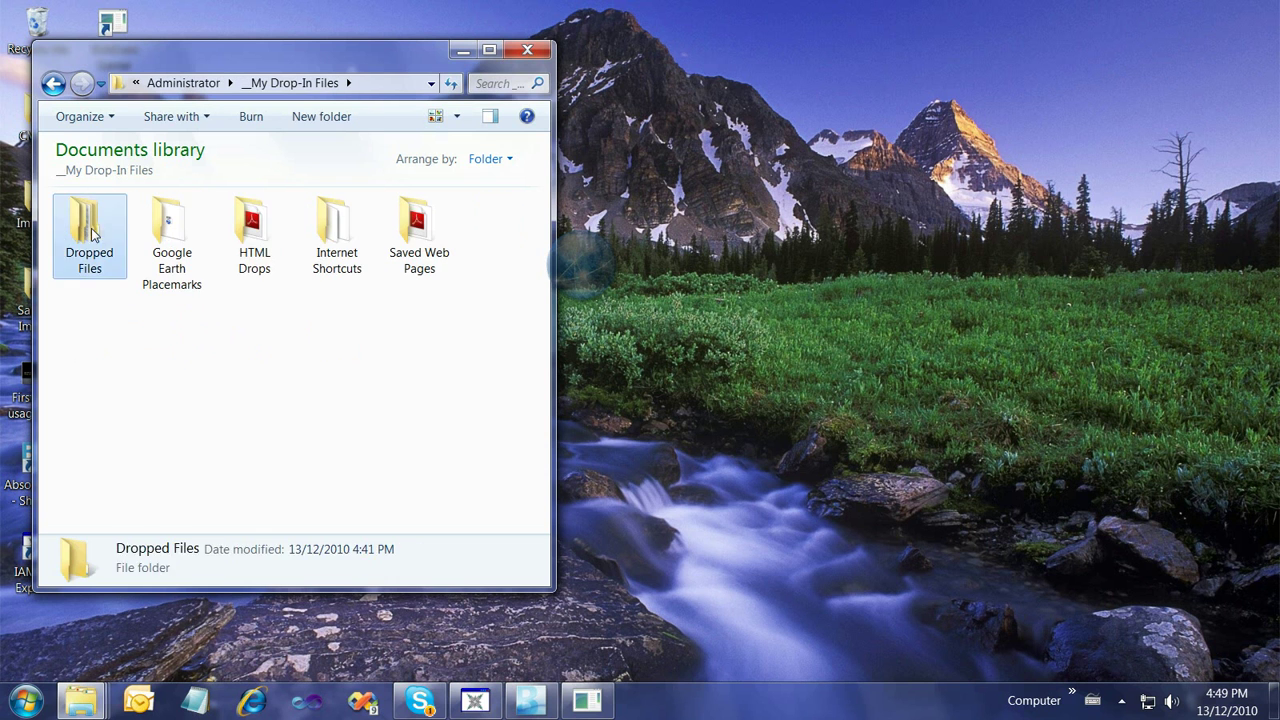
double_click(77, 255)
double_click(122, 250)
left_click_drag(95, 235, 92, 342)
key("Delete")
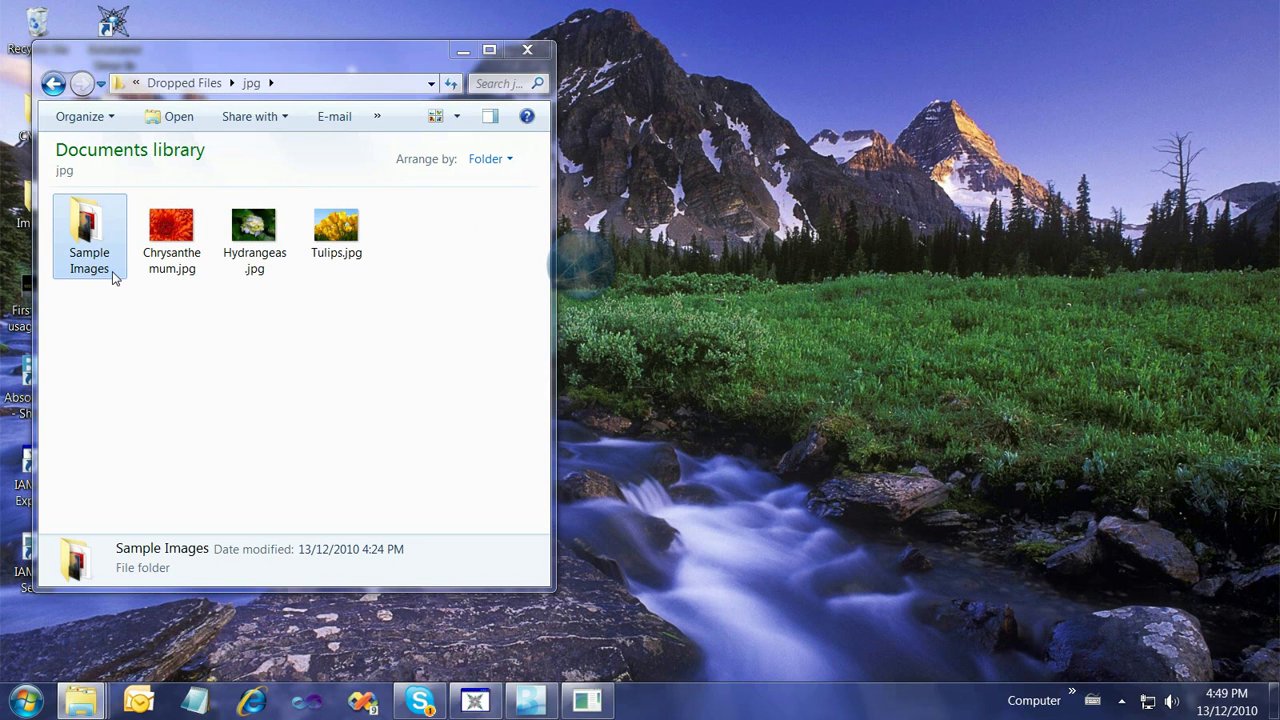
left_click(744, 425)
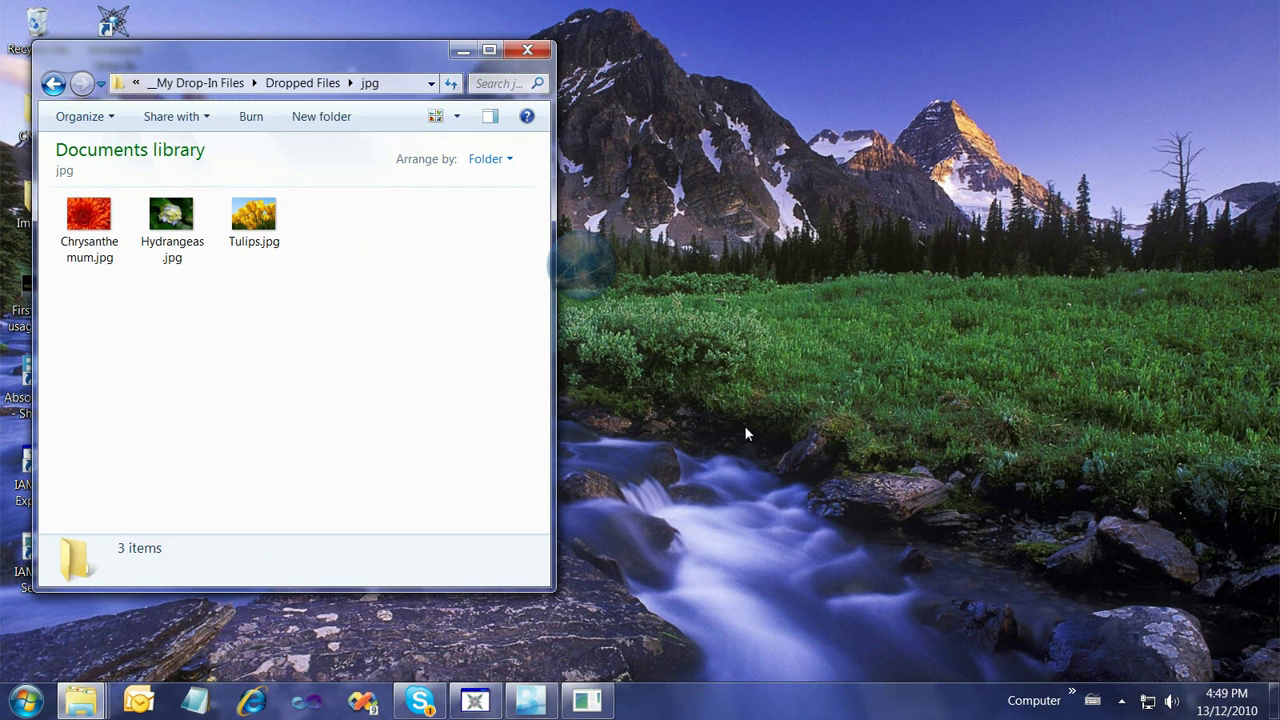
left_click(527, 50)
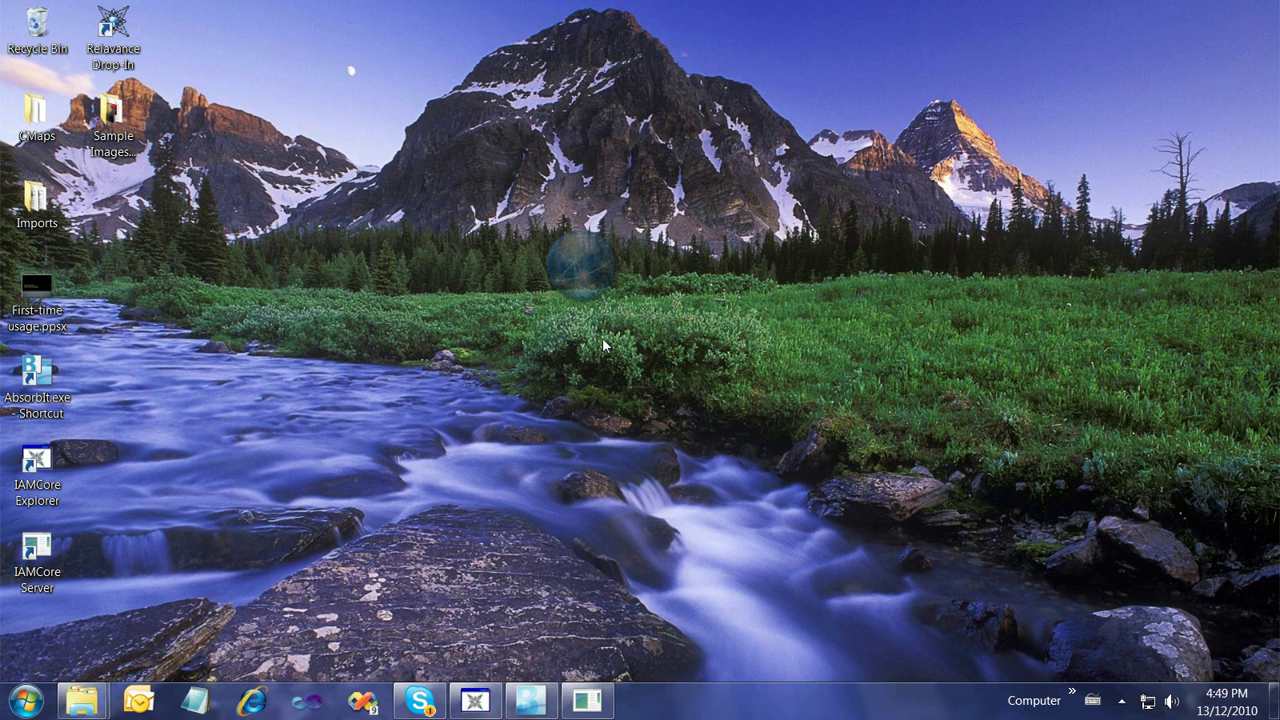
Review Drop-In files by the .url and other system file-type tags, then close the tag browser
left_click(1124, 703)
left_click(1124, 703)
left_click(581, 266)
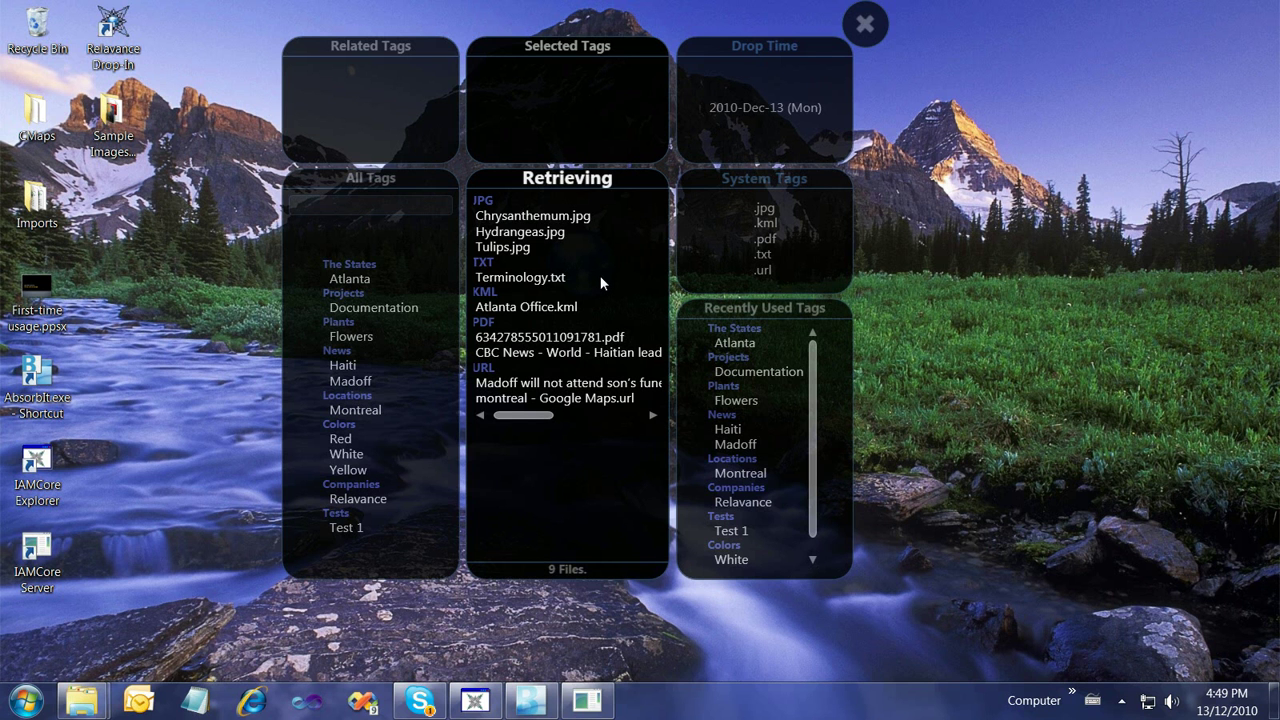
left_click(768, 271)
mouse_move(773, 276)
left_mouse_down()
mouse_move(771, 212)
mouse_move(764, 274)
left_mouse_up()
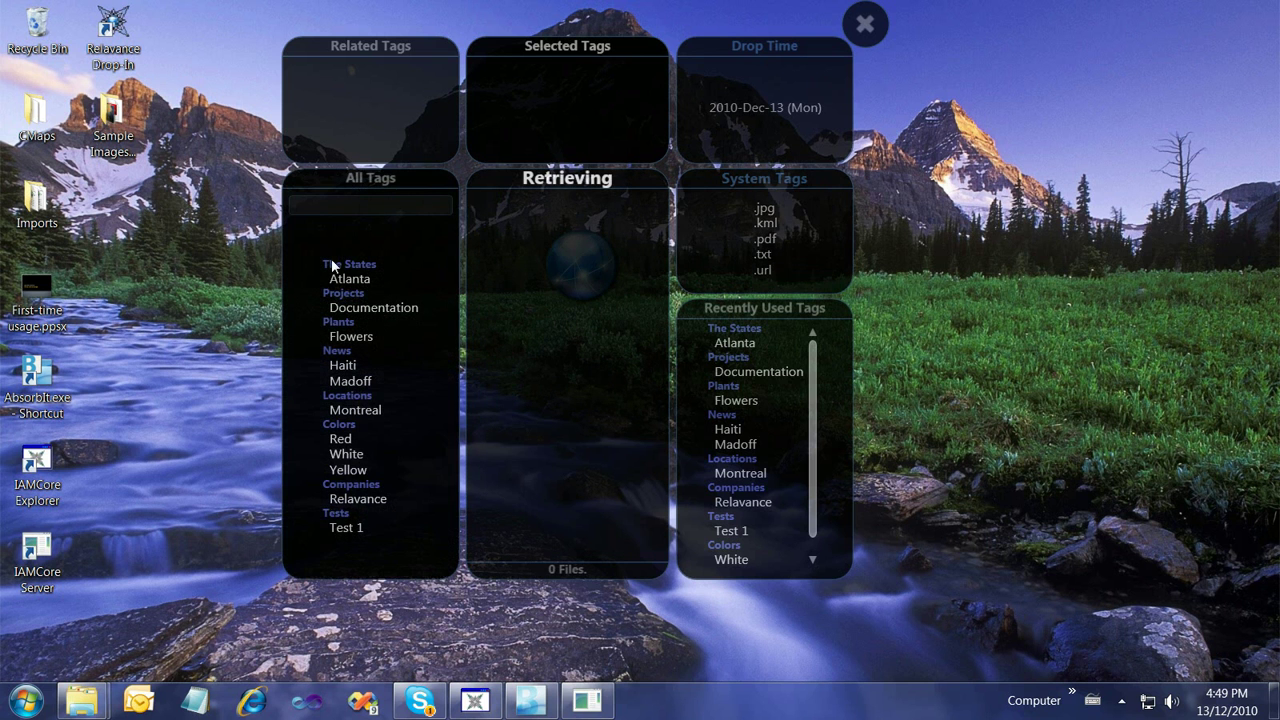
left_click(370, 202)
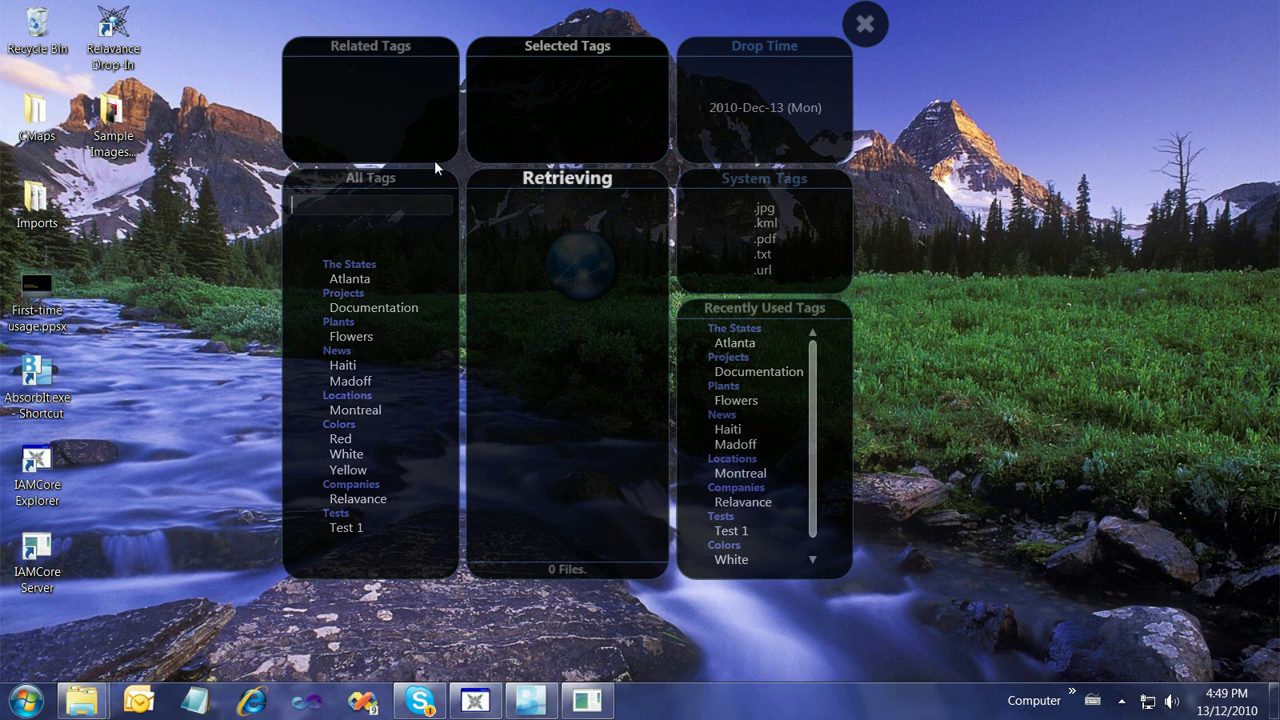
left_click(865, 24)
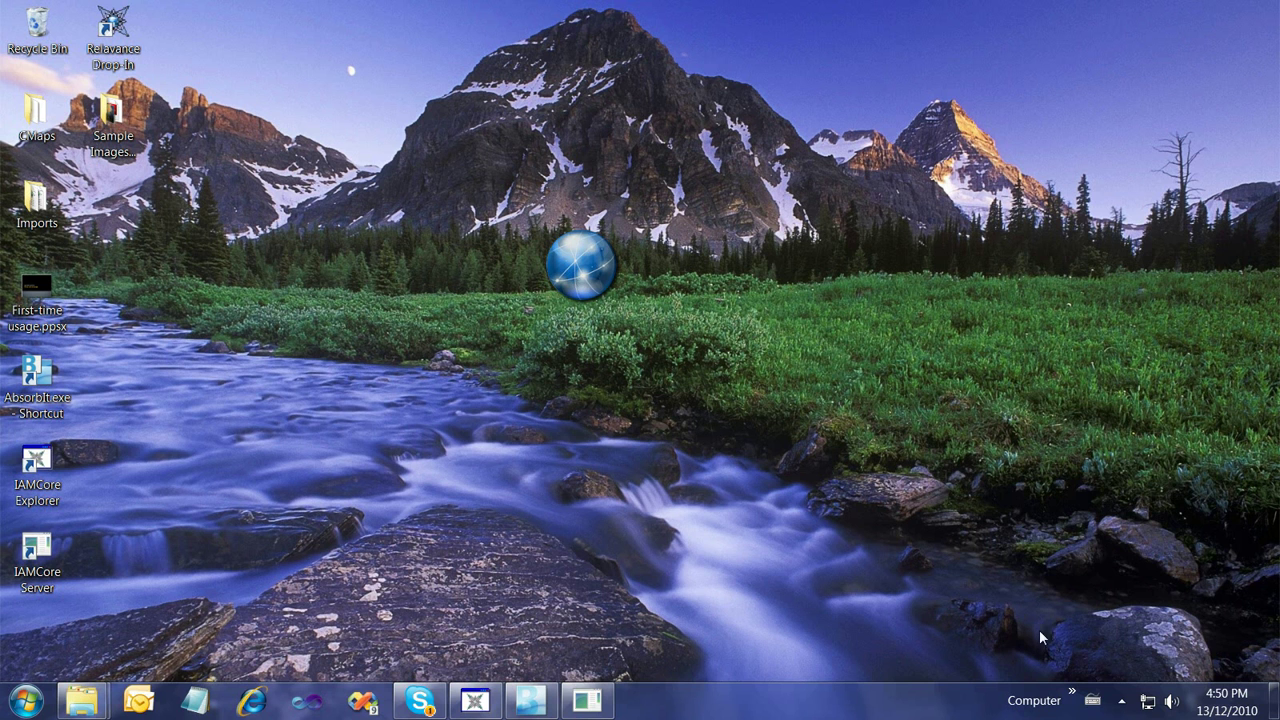
Exit Relavance Drop-In from its notification-area icon
left_click(1121, 701)
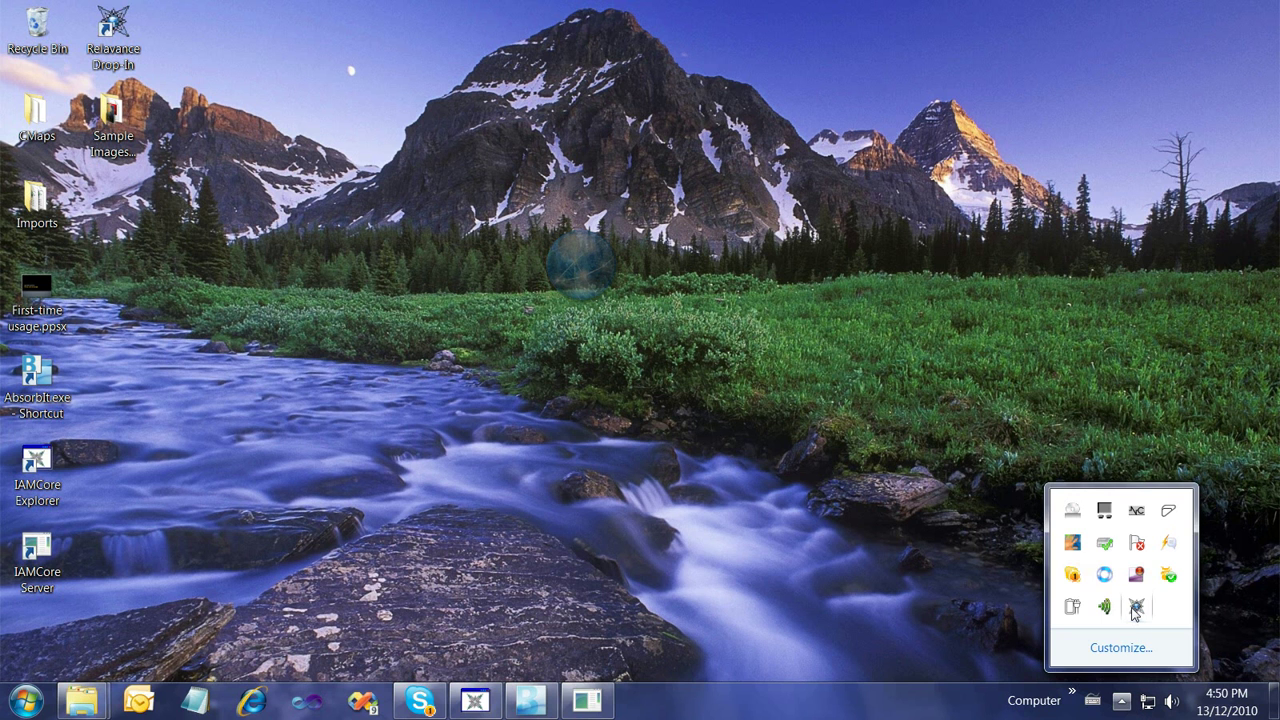
right_click(1134, 608)
left_click(1063, 595)
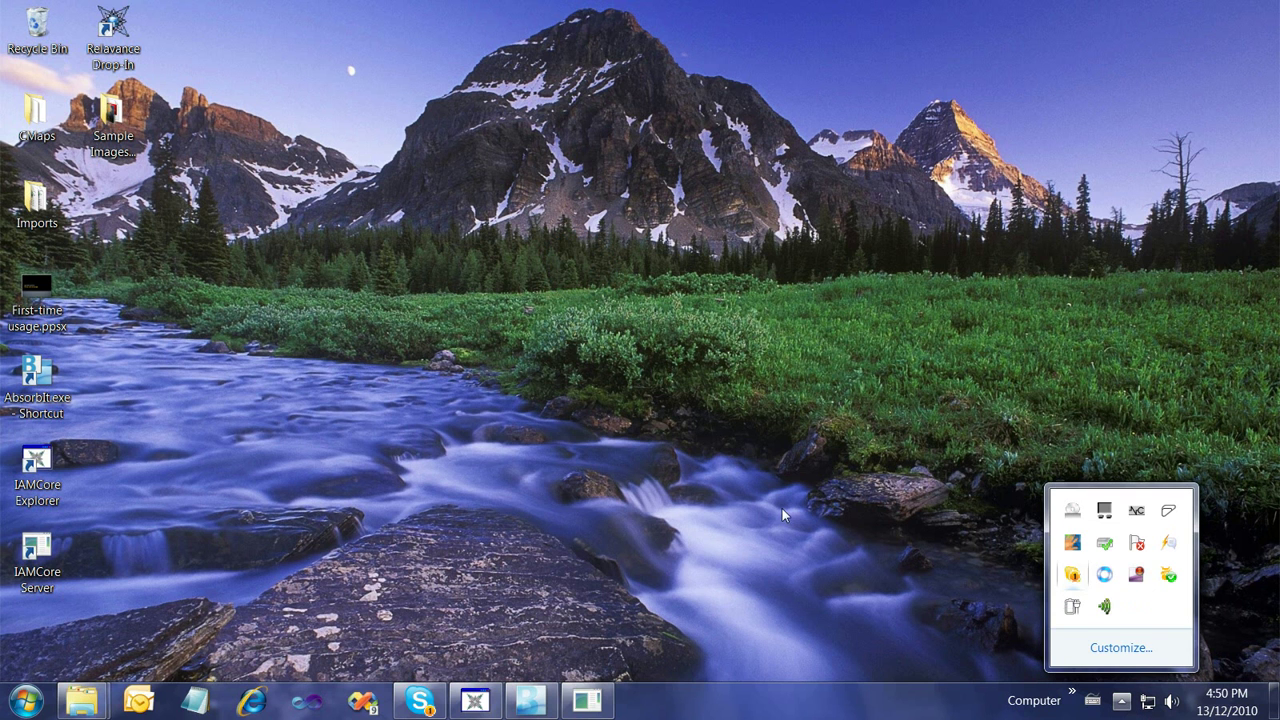
left_click(644, 401)
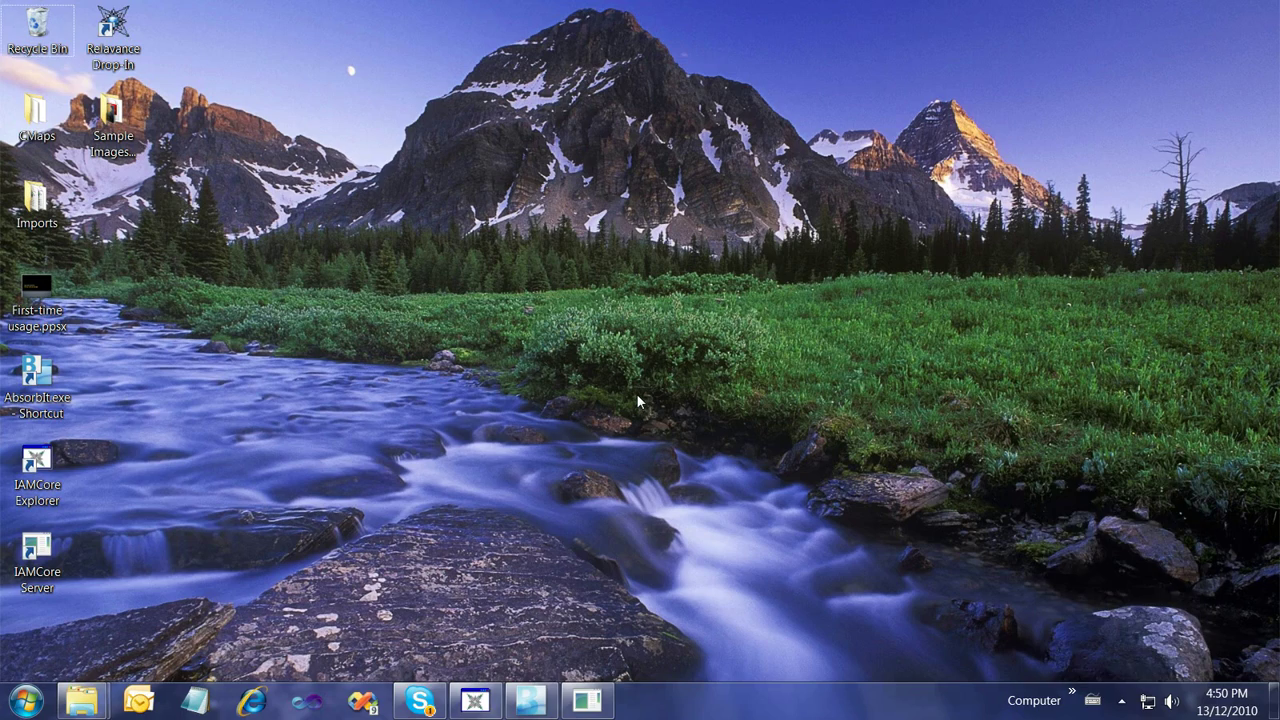